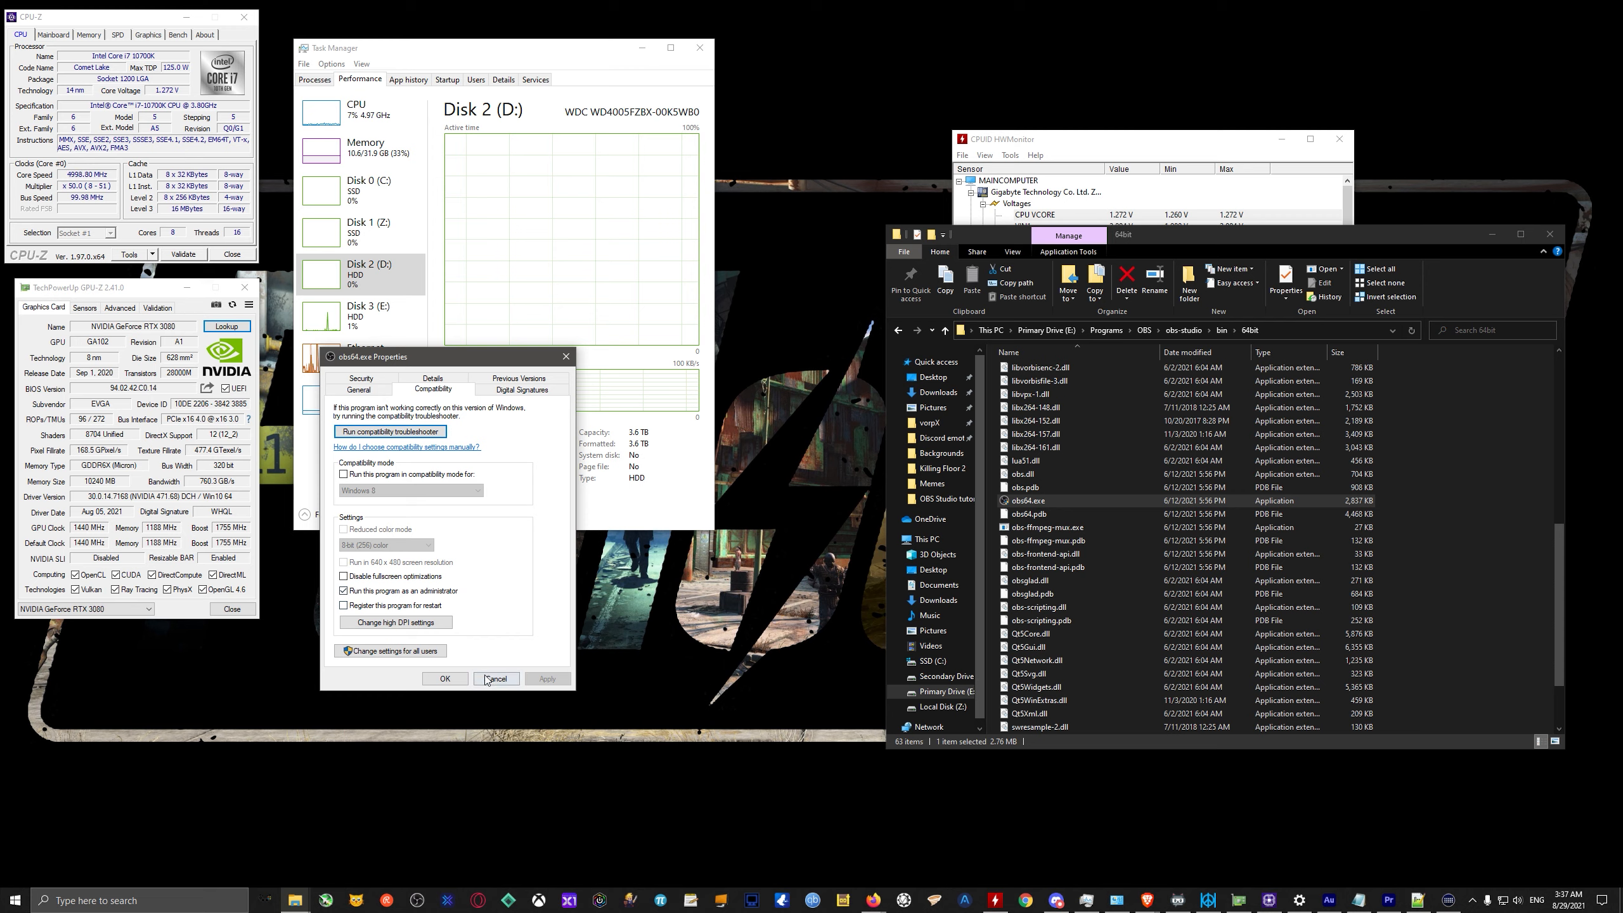
Dismiss the obs64.exe properties without changes and launch OBS Studio from obs64.exe with administrator permission.
click(495, 679)
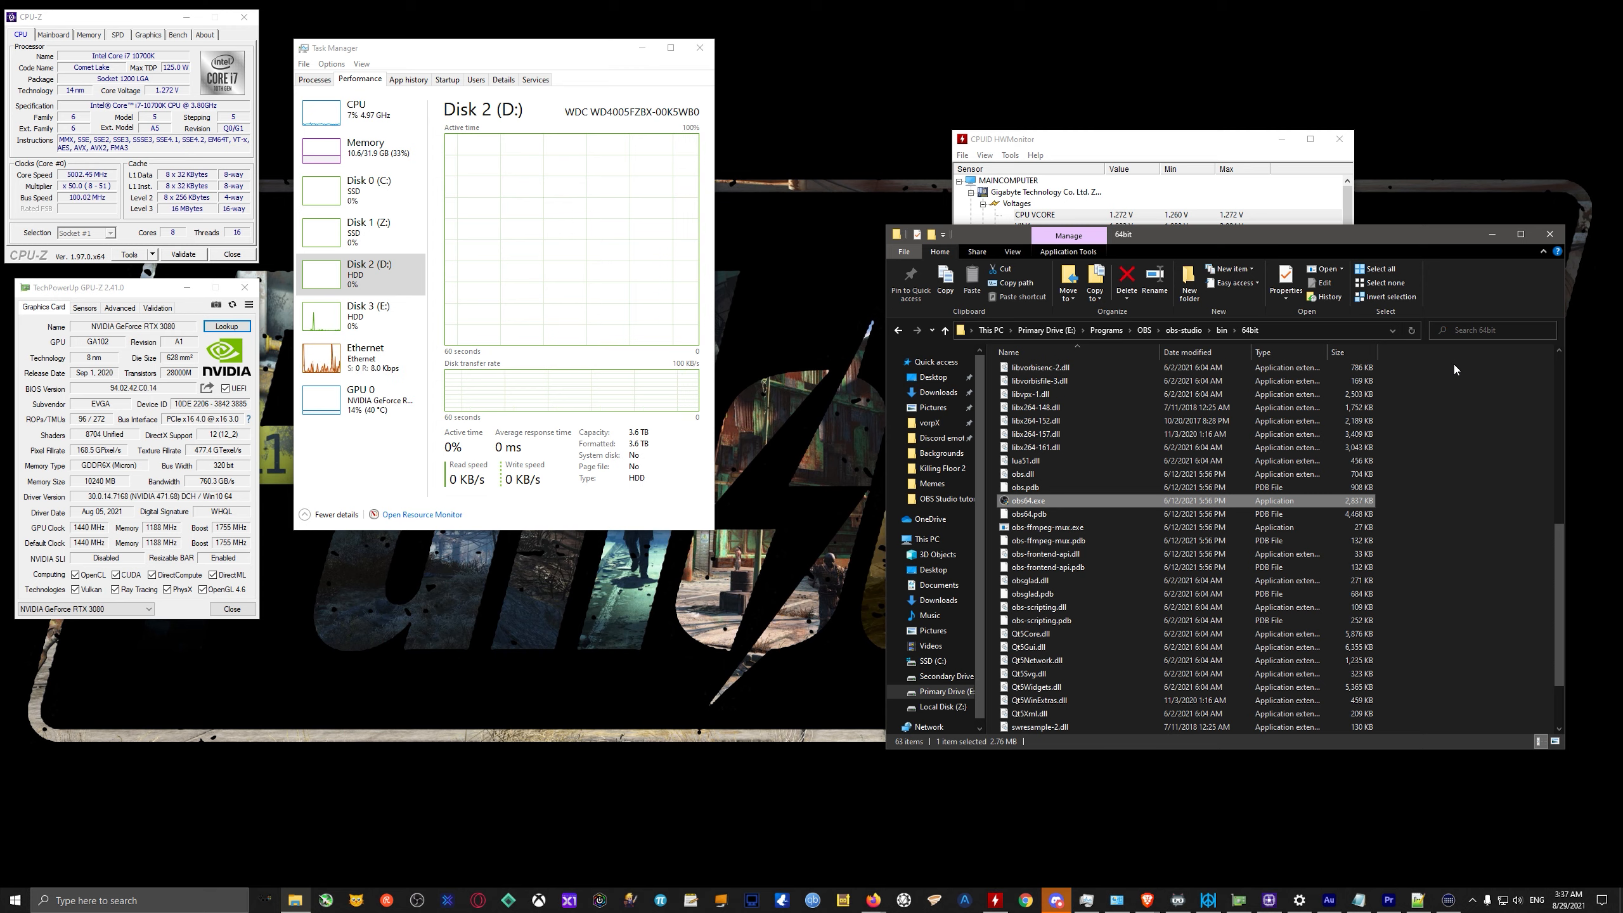
double_click(1060, 500)
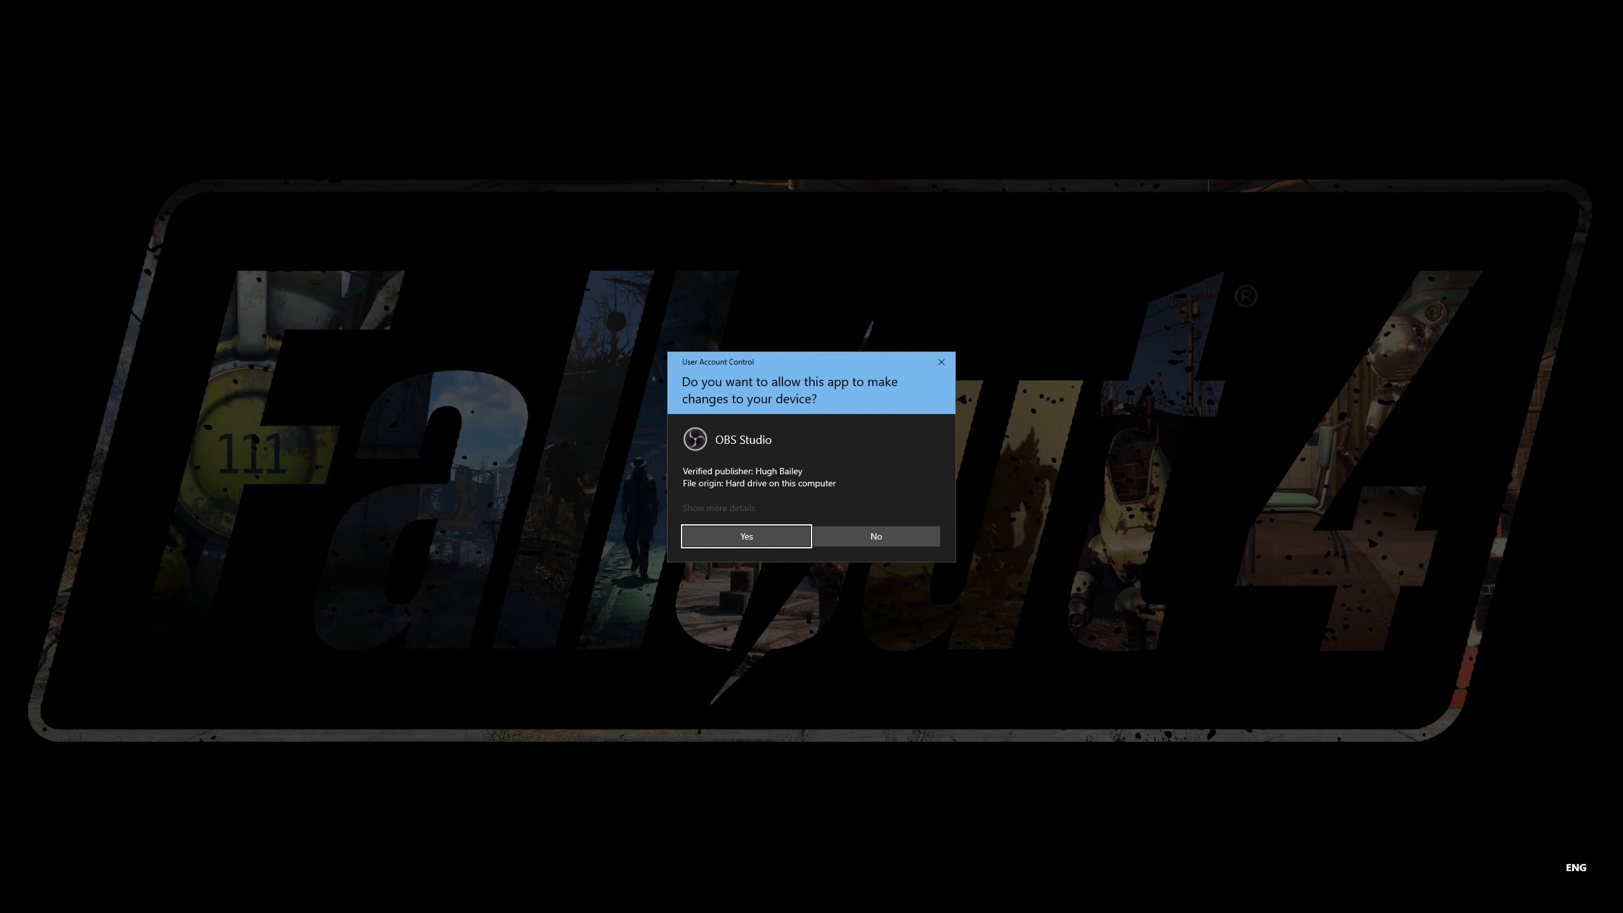
key(Return)
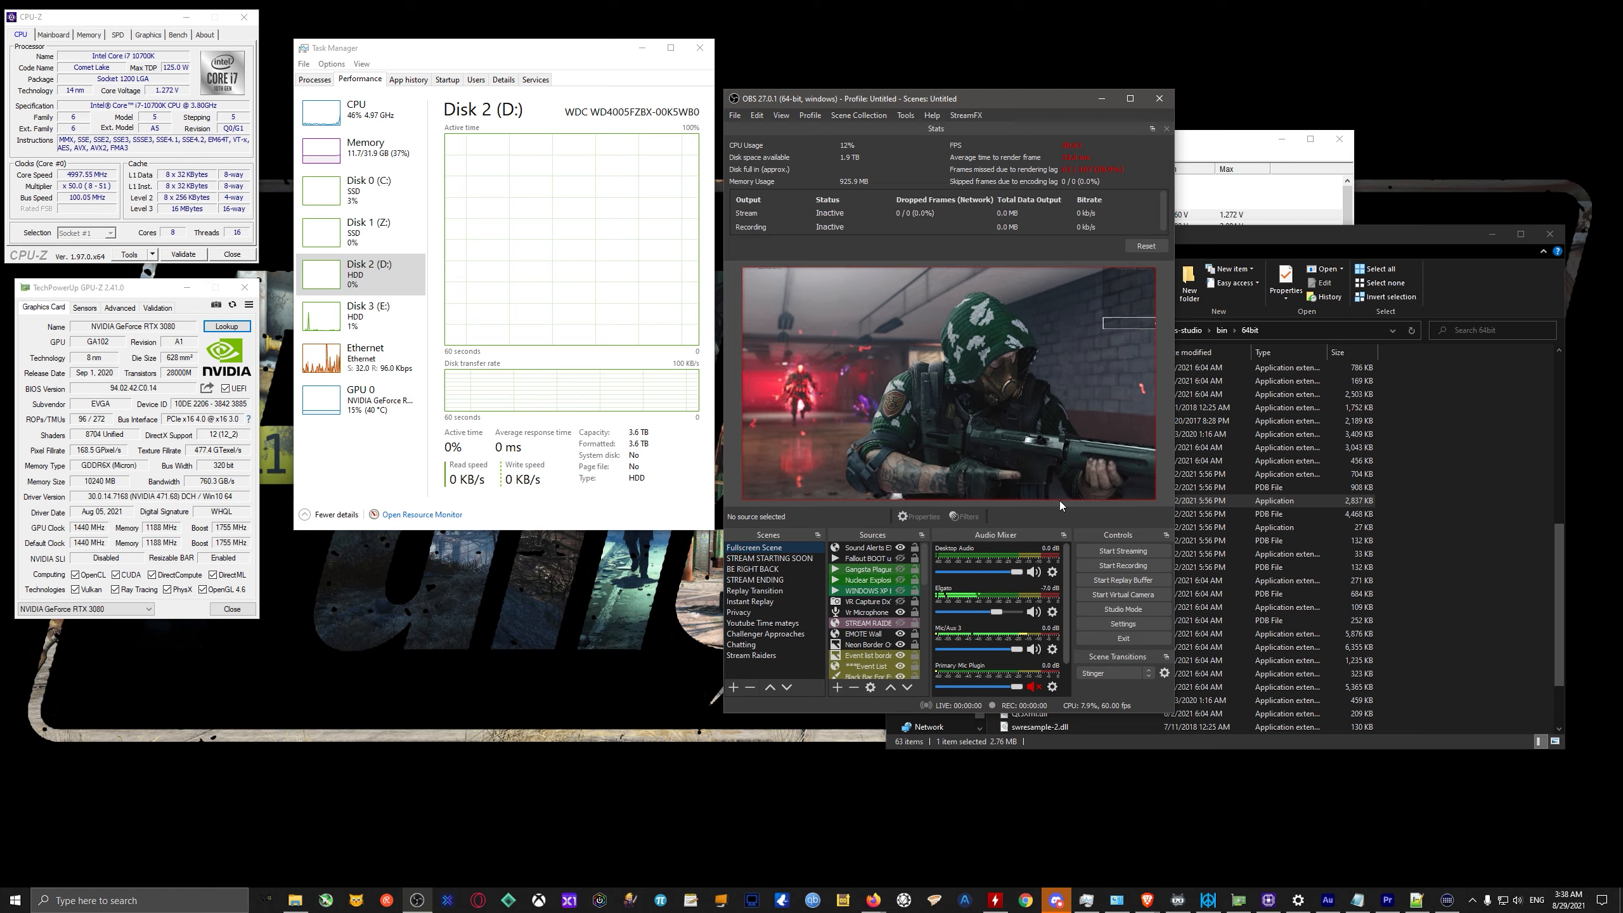
Bring HWMonitor to the front and look at the context options of the performance graphs in Task Manager.
click(1214, 146)
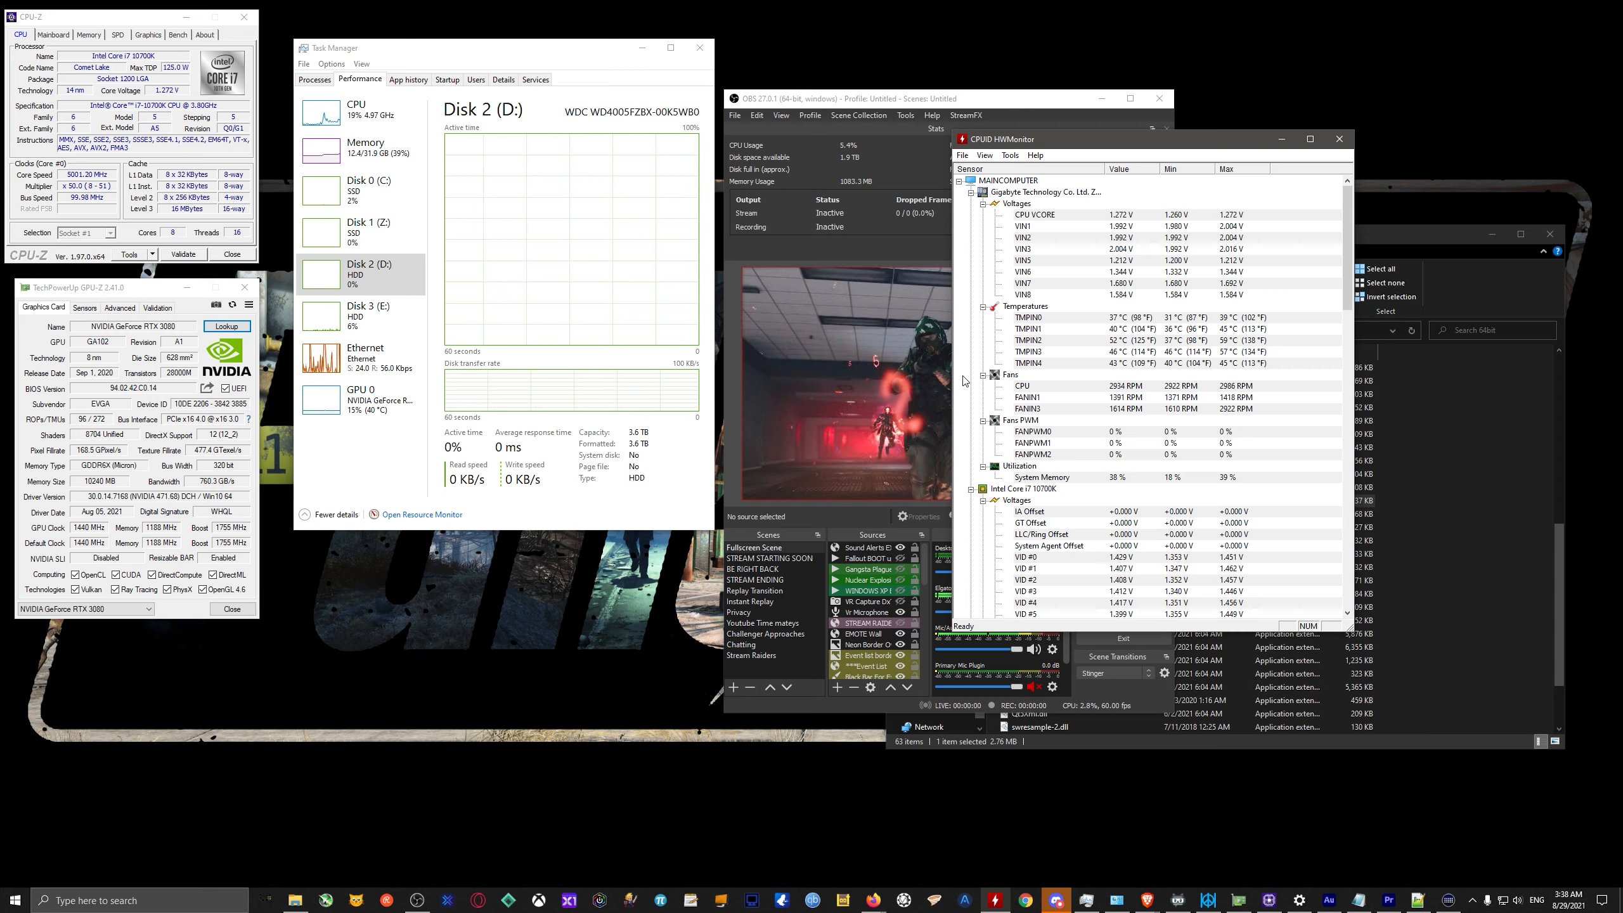
right_click(319, 119)
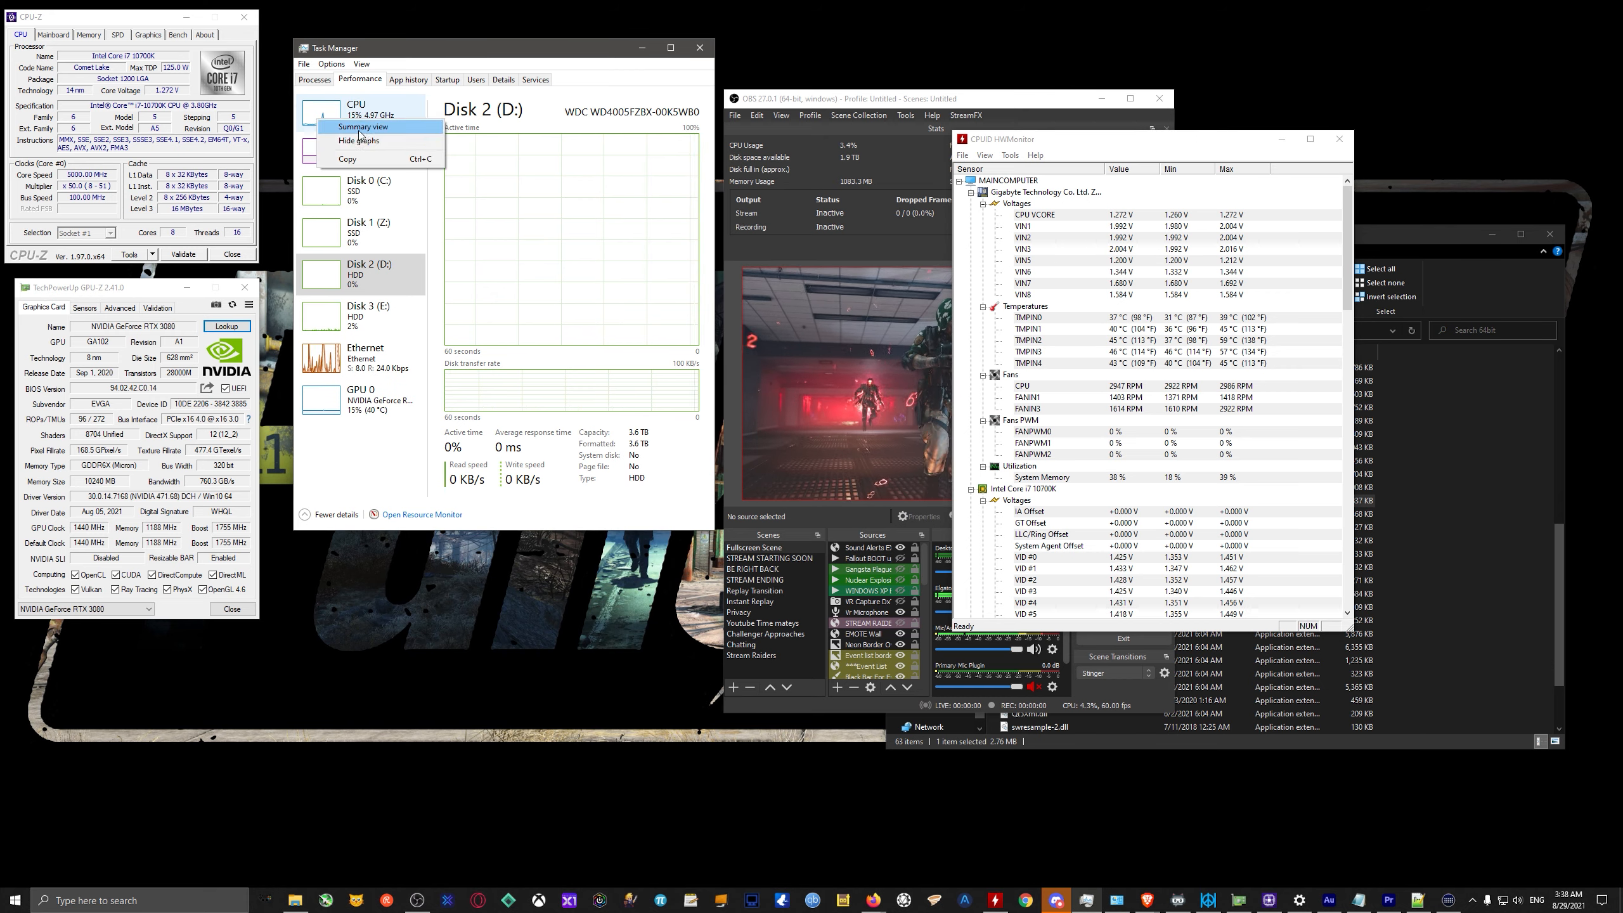
click(359, 131)
right_click(349, 162)
click(384, 171)
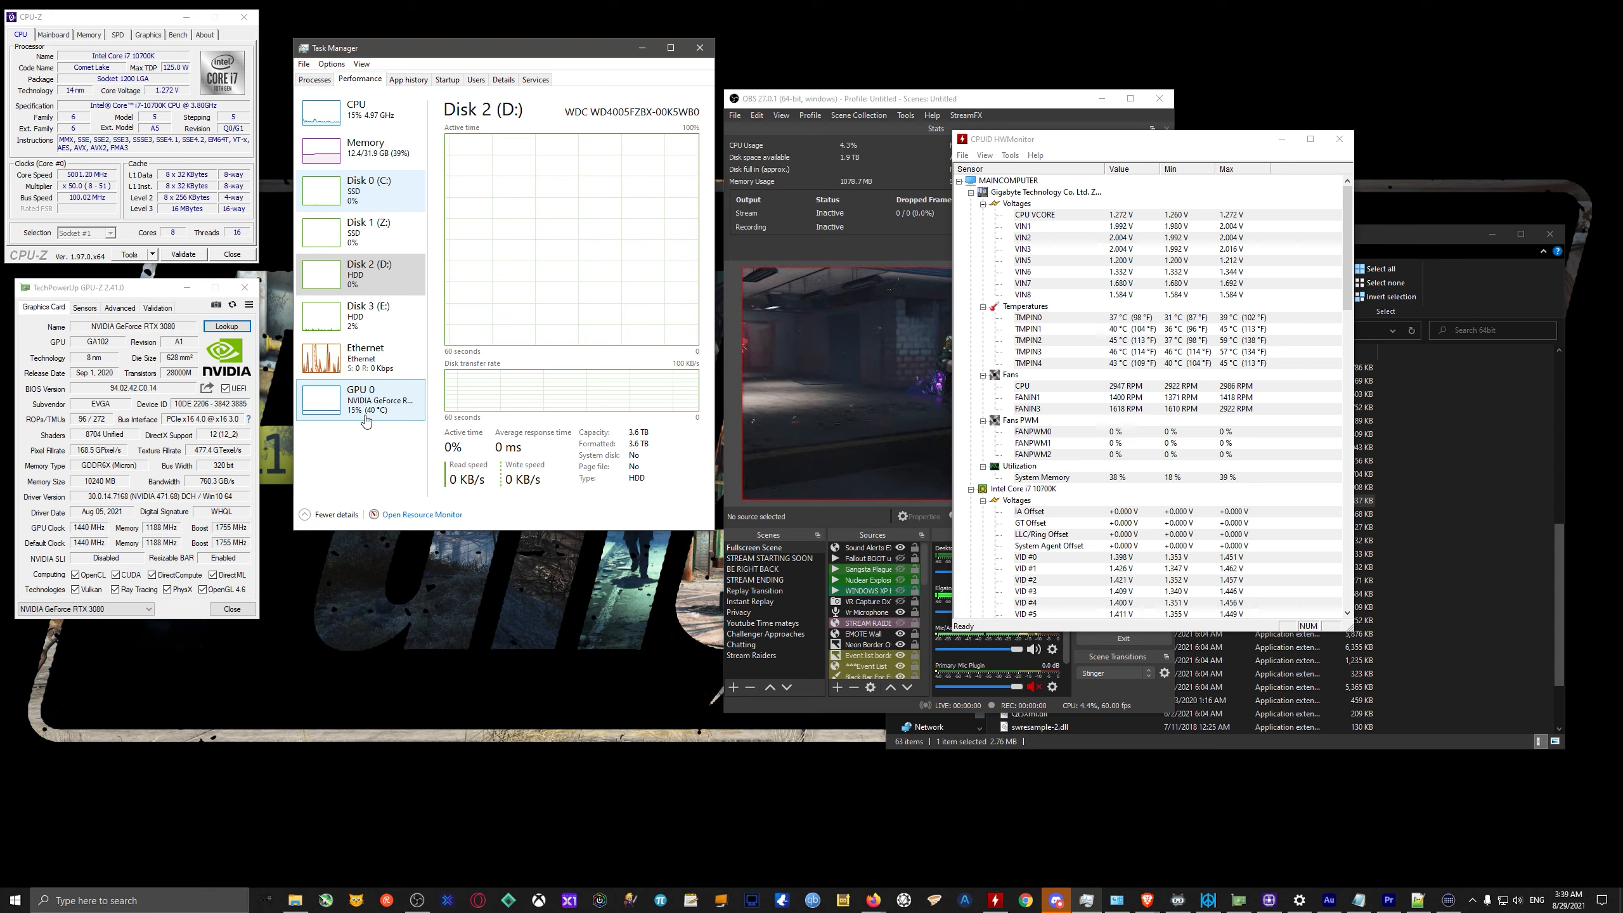
Switch to OBS Studio, maximize its window and check that Stats is enabled in the list of docks.
click(835, 156)
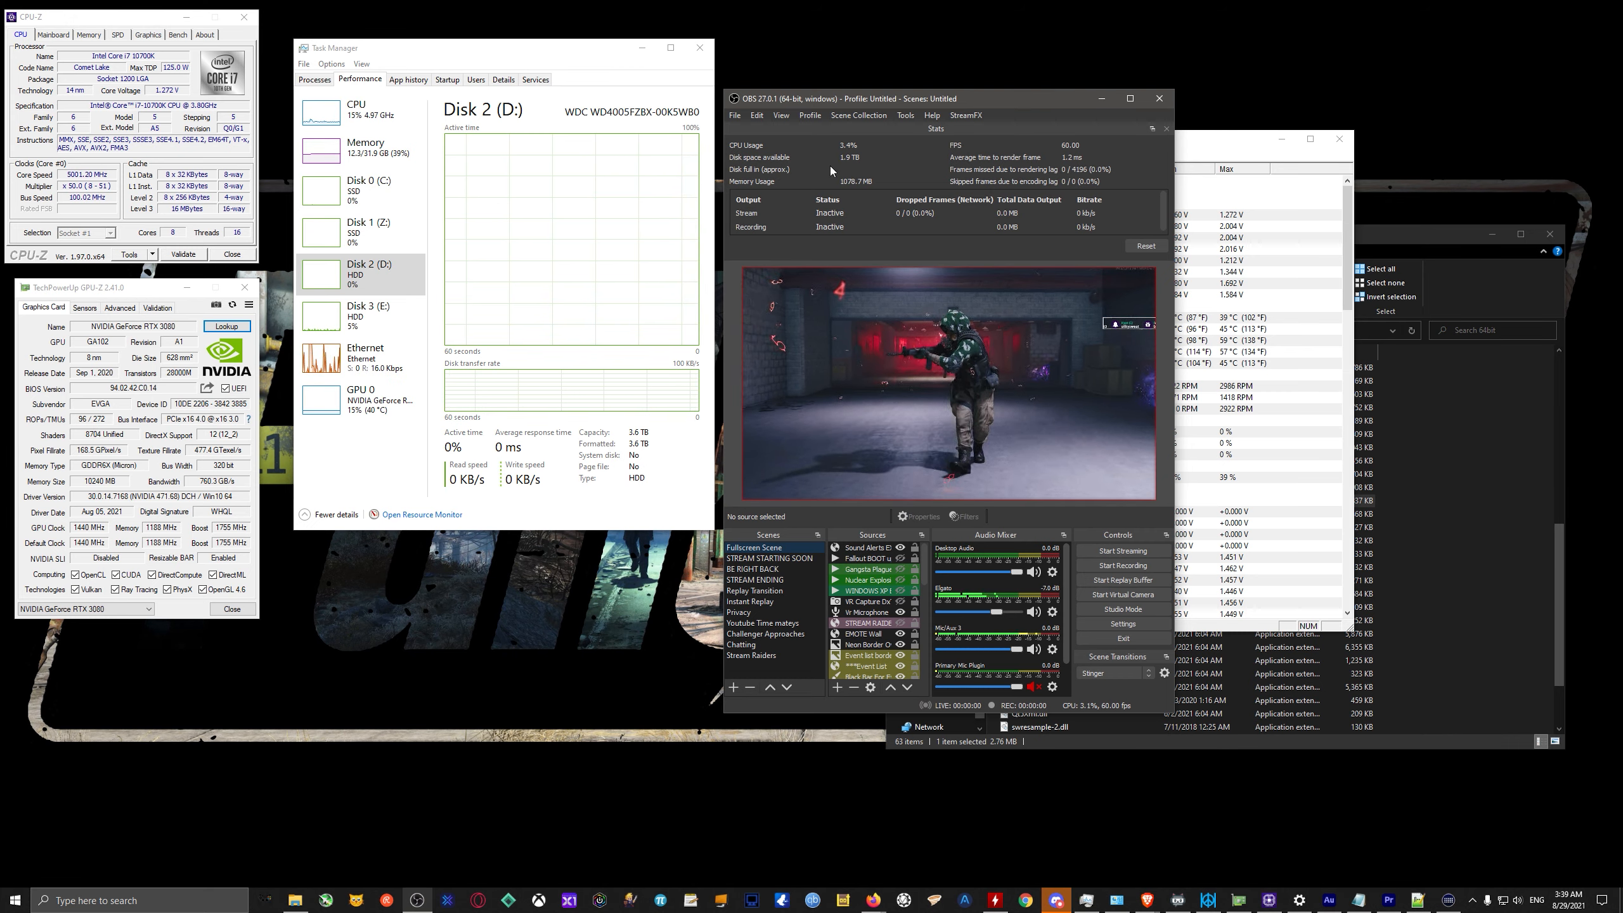
click(1129, 98)
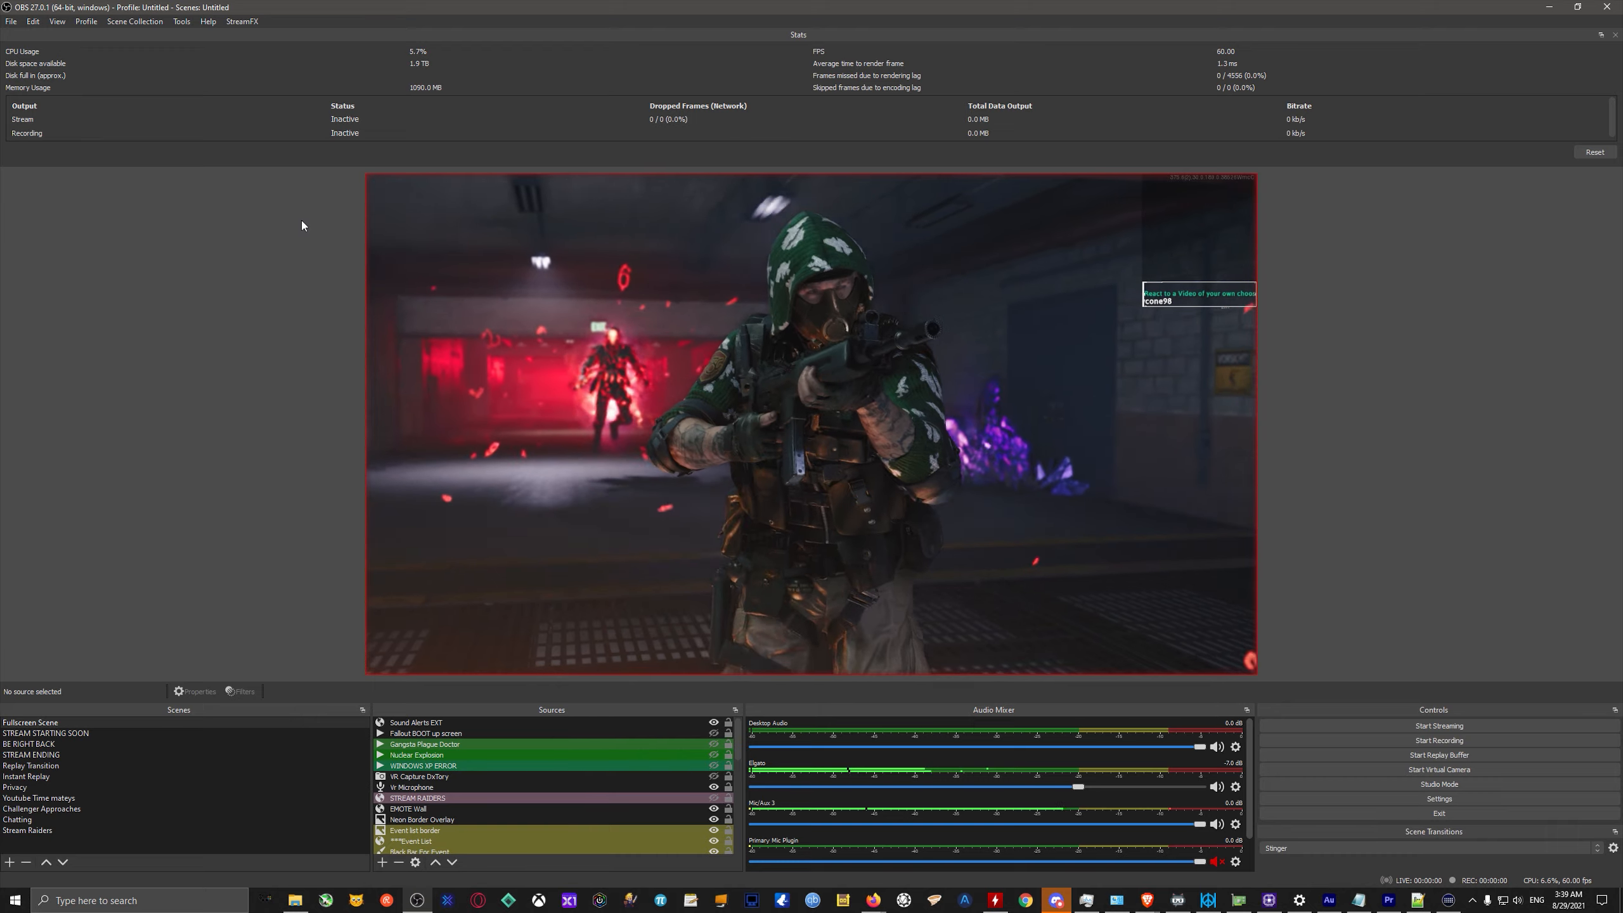
click(88, 24)
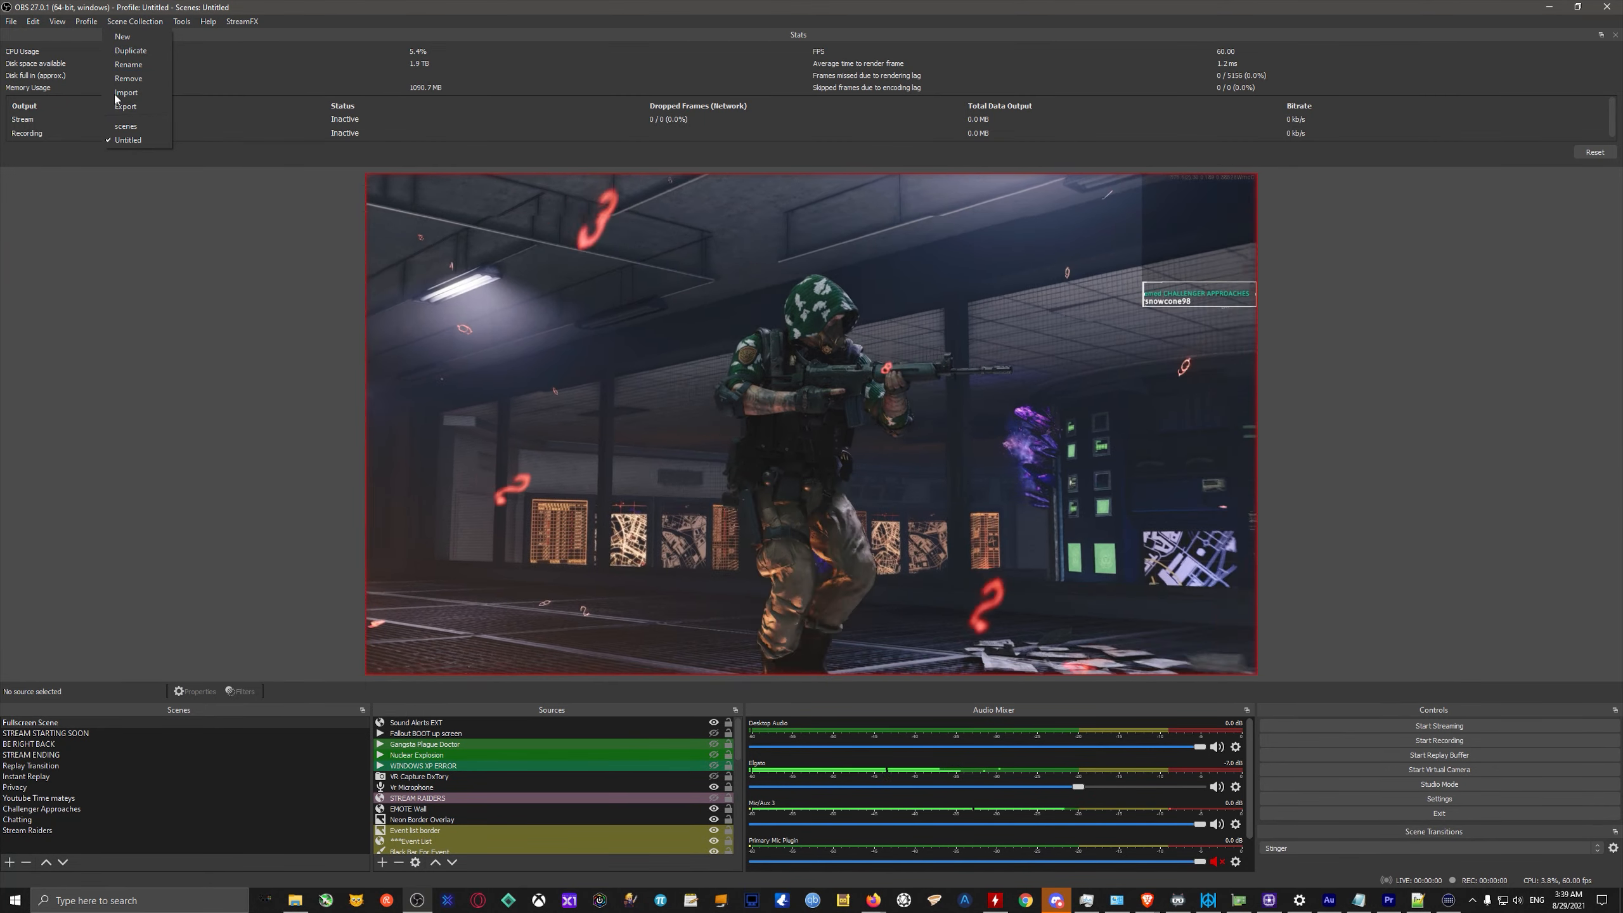
mouse_move(50, 25)
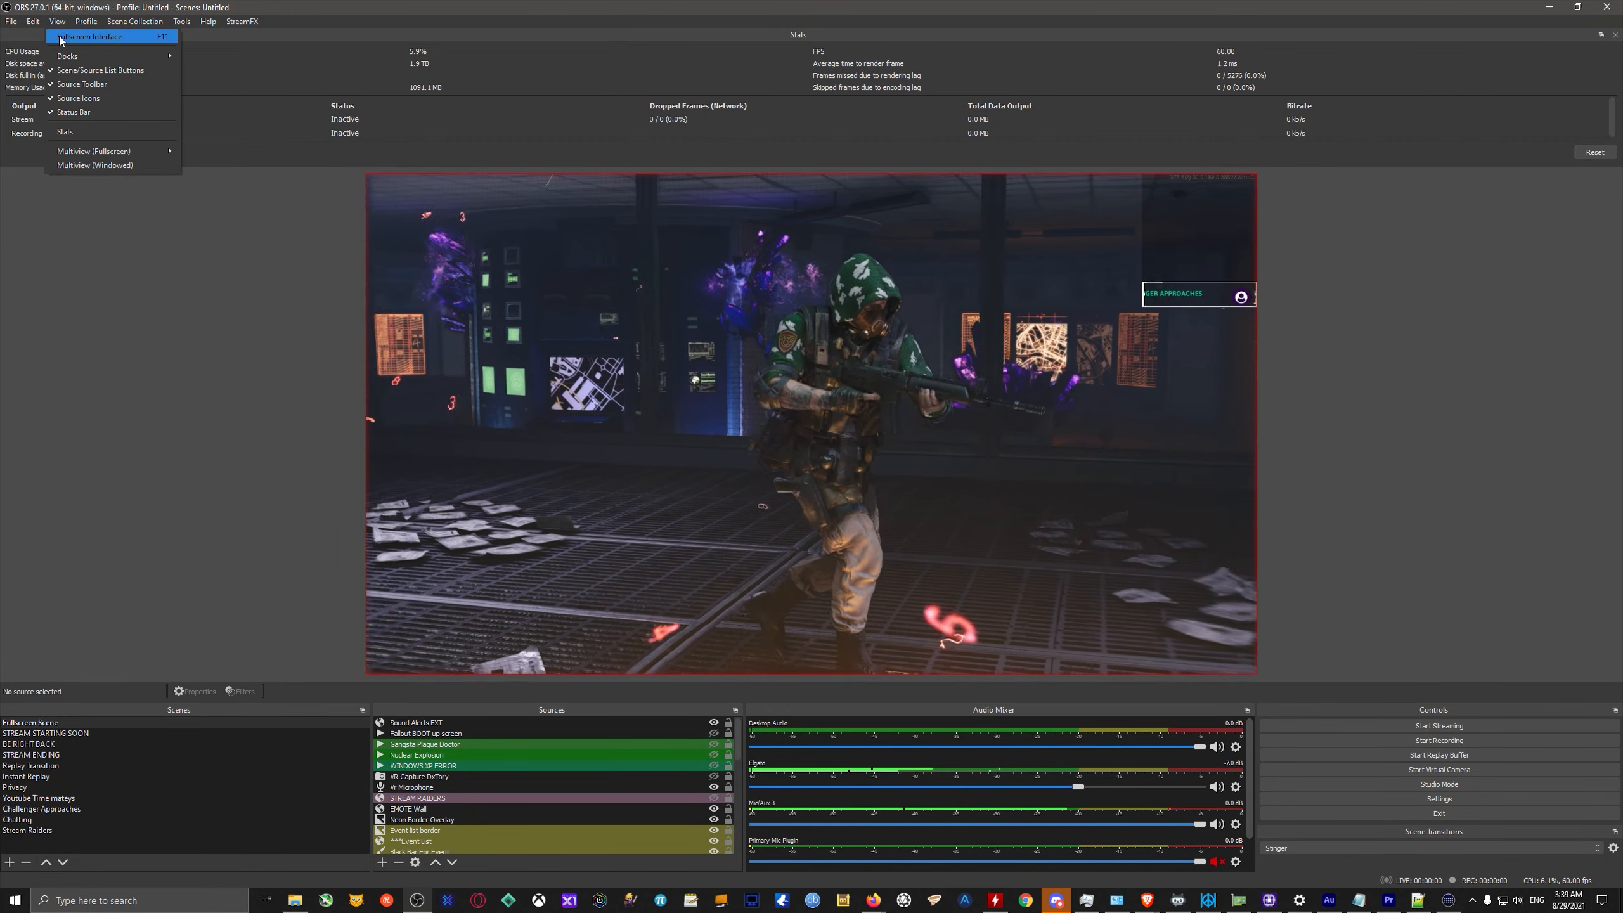
mouse_move(89, 58)
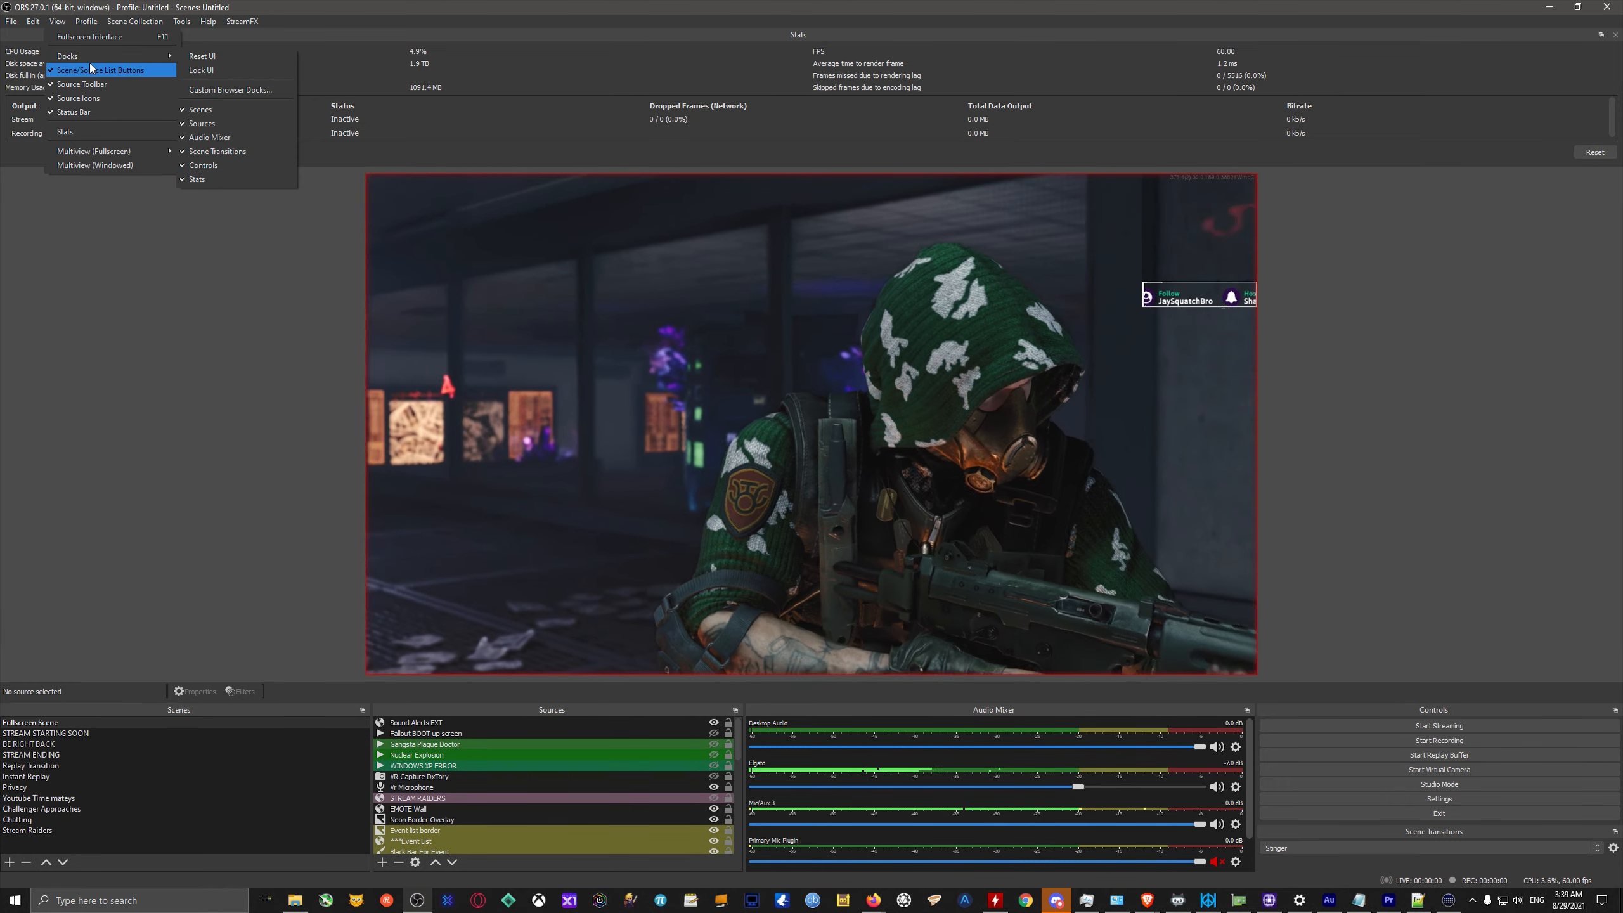
click(57, 24)
click(58, 24)
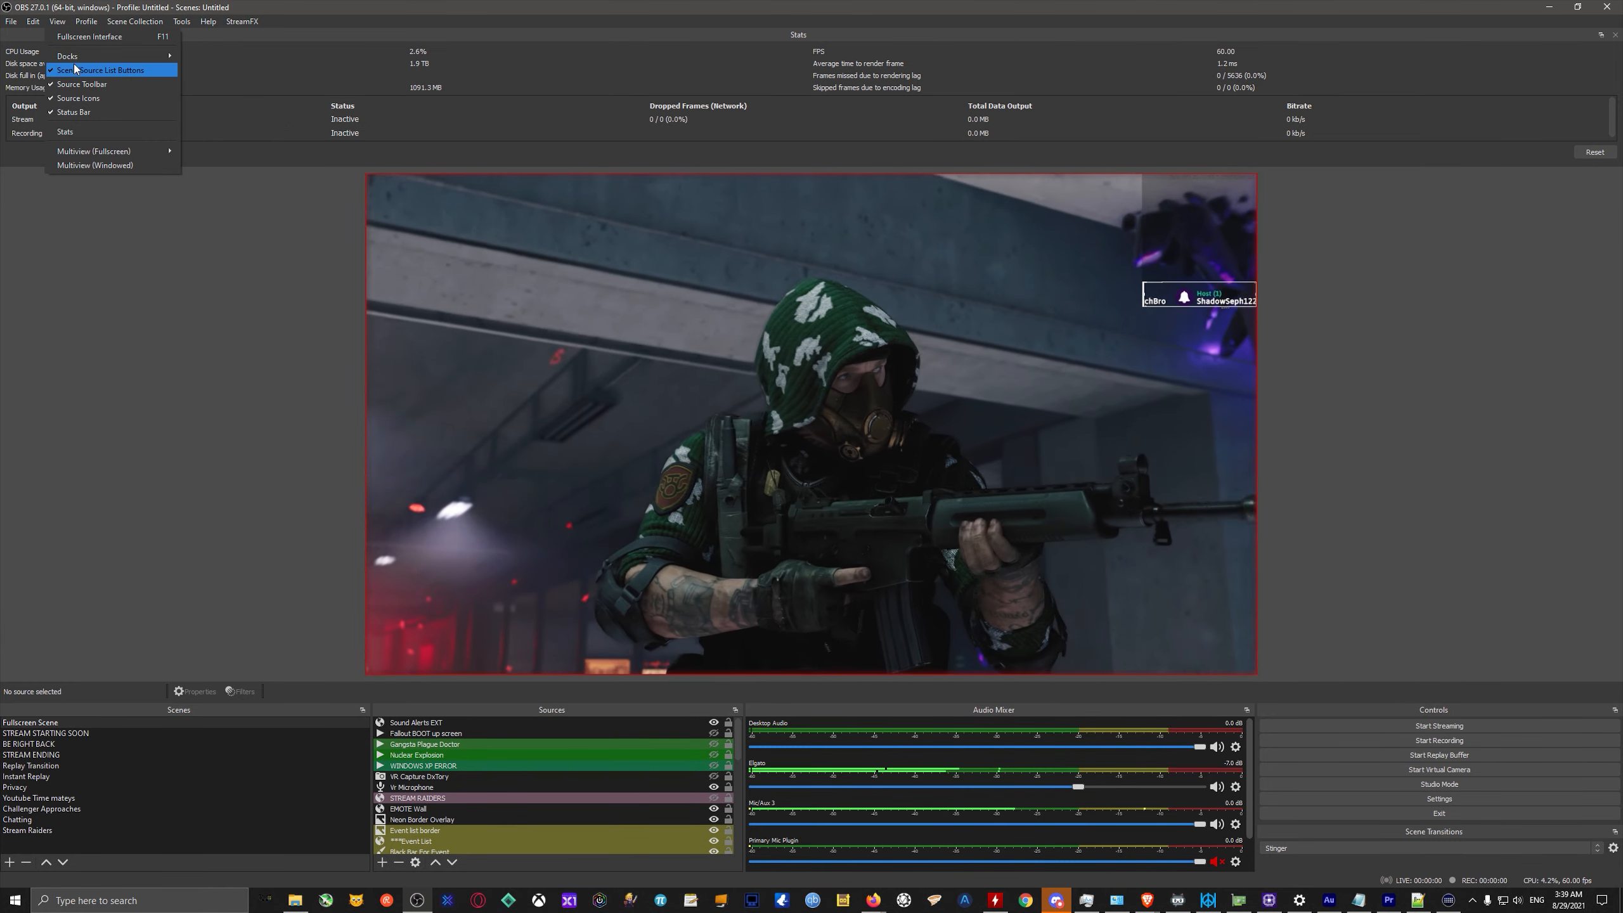
mouse_move(74, 59)
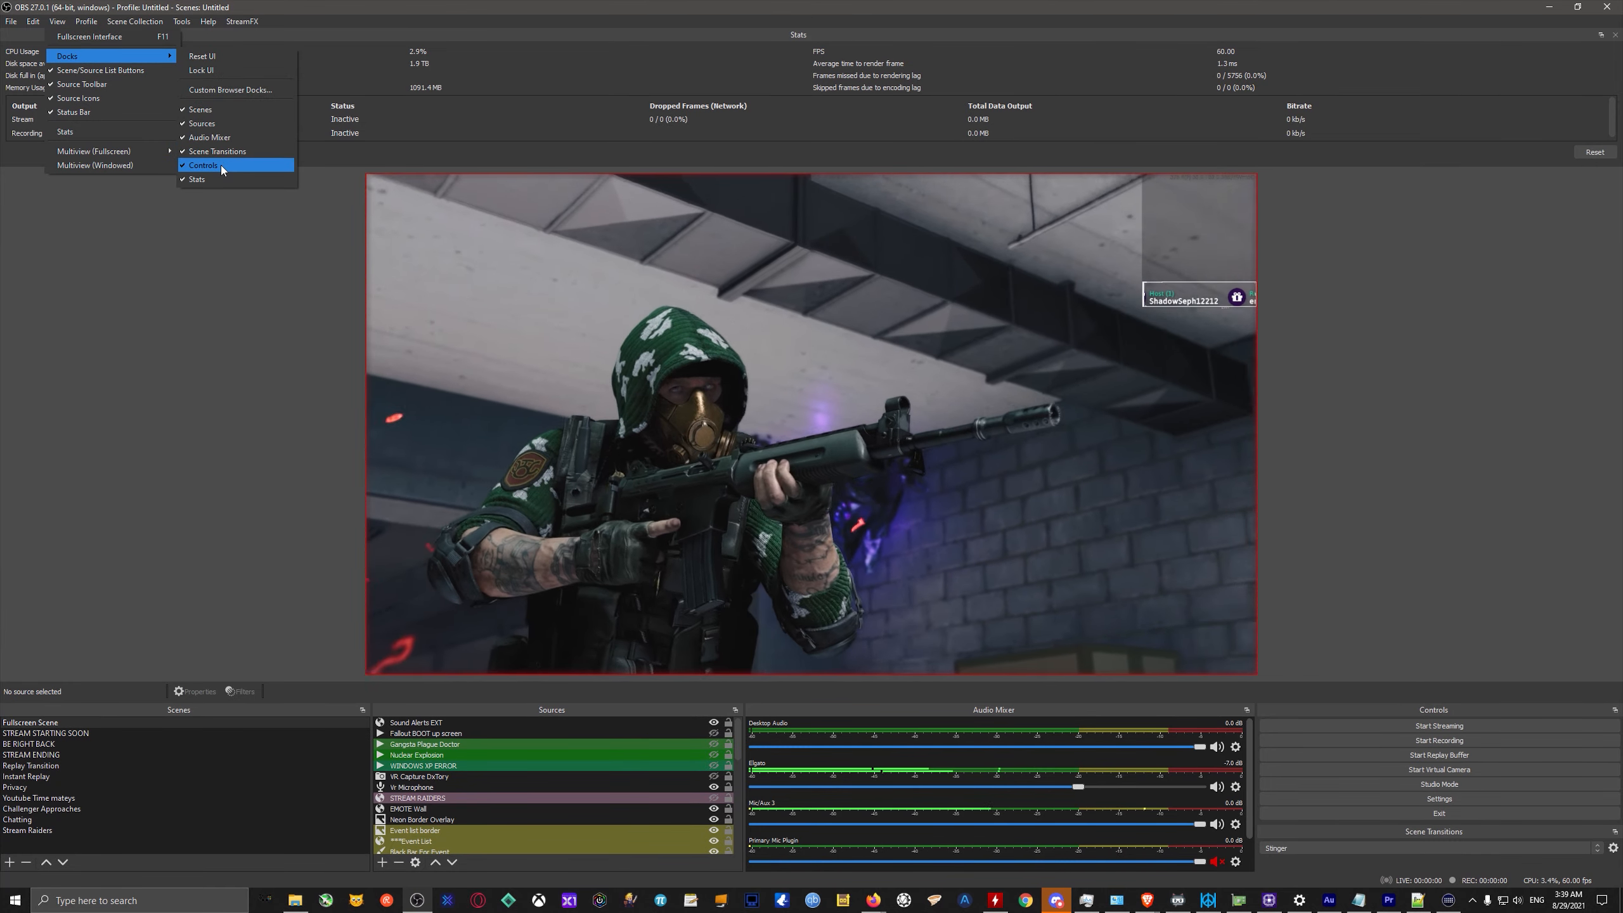
click(1374, 343)
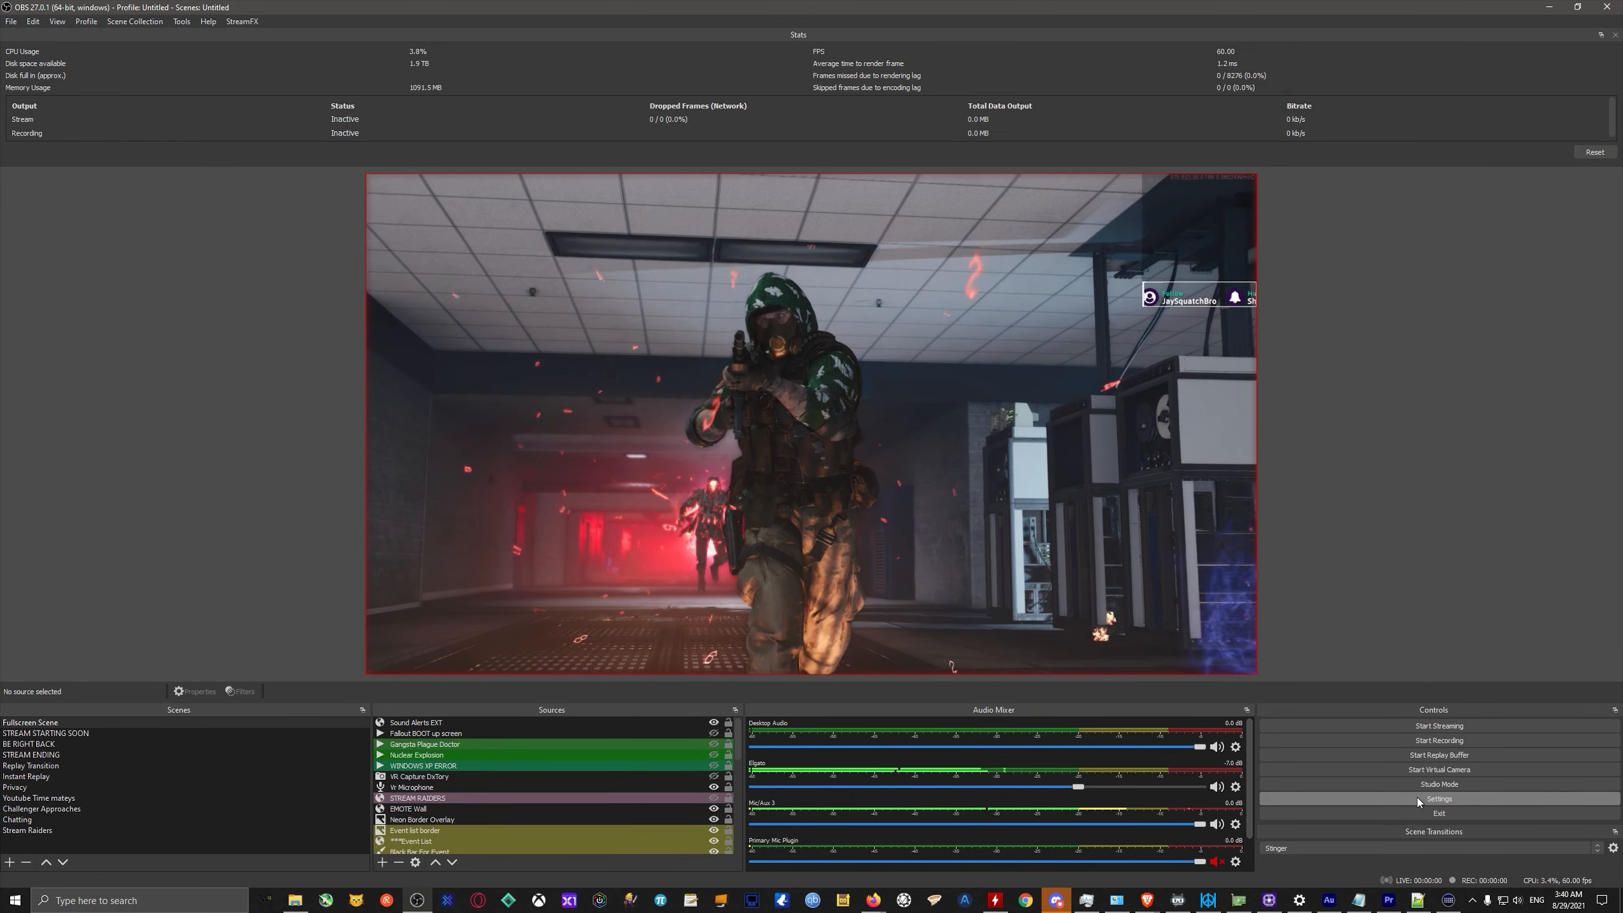
Open the OBS settings and look through the Video, Audio and streaming Output pages.
click(1417, 798)
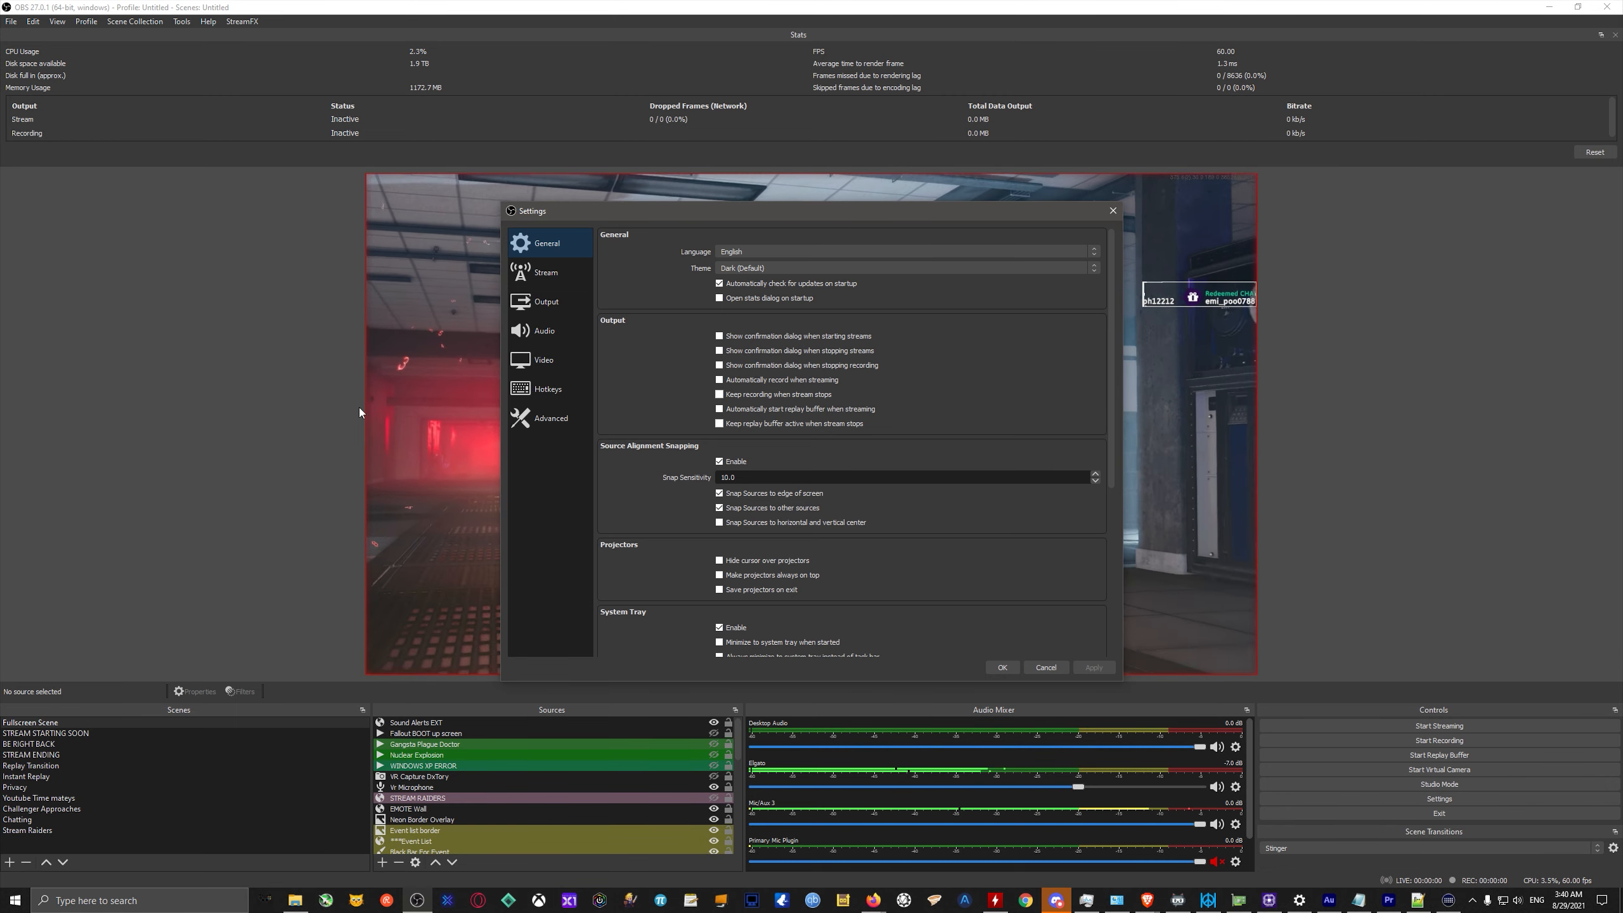
click(537, 332)
click(547, 303)
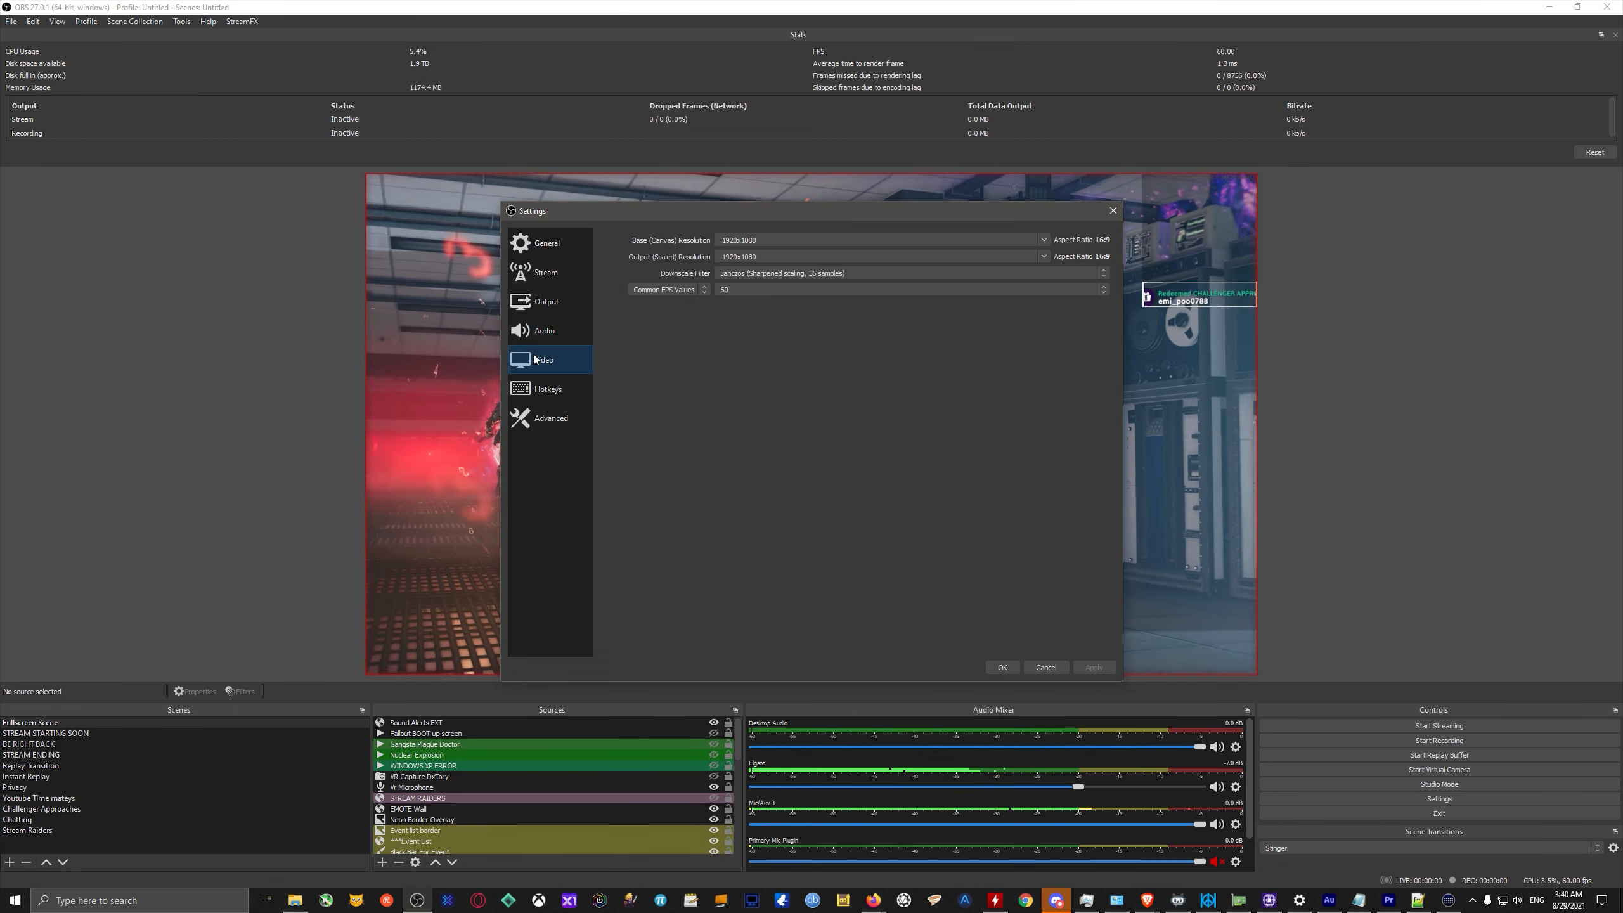
click(546, 337)
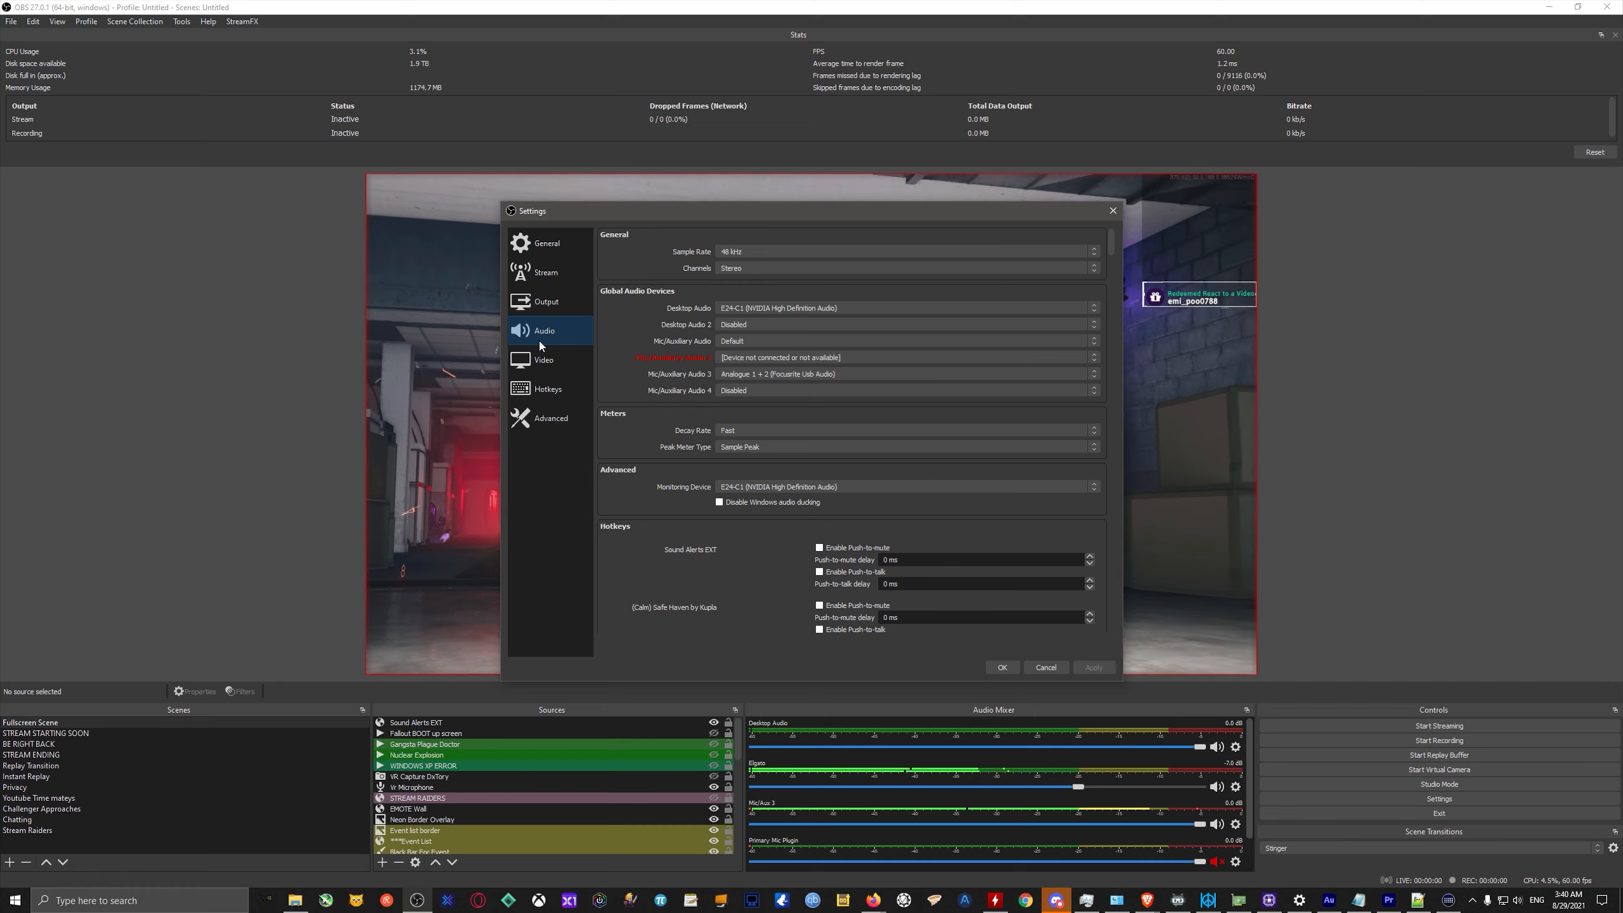
click(557, 308)
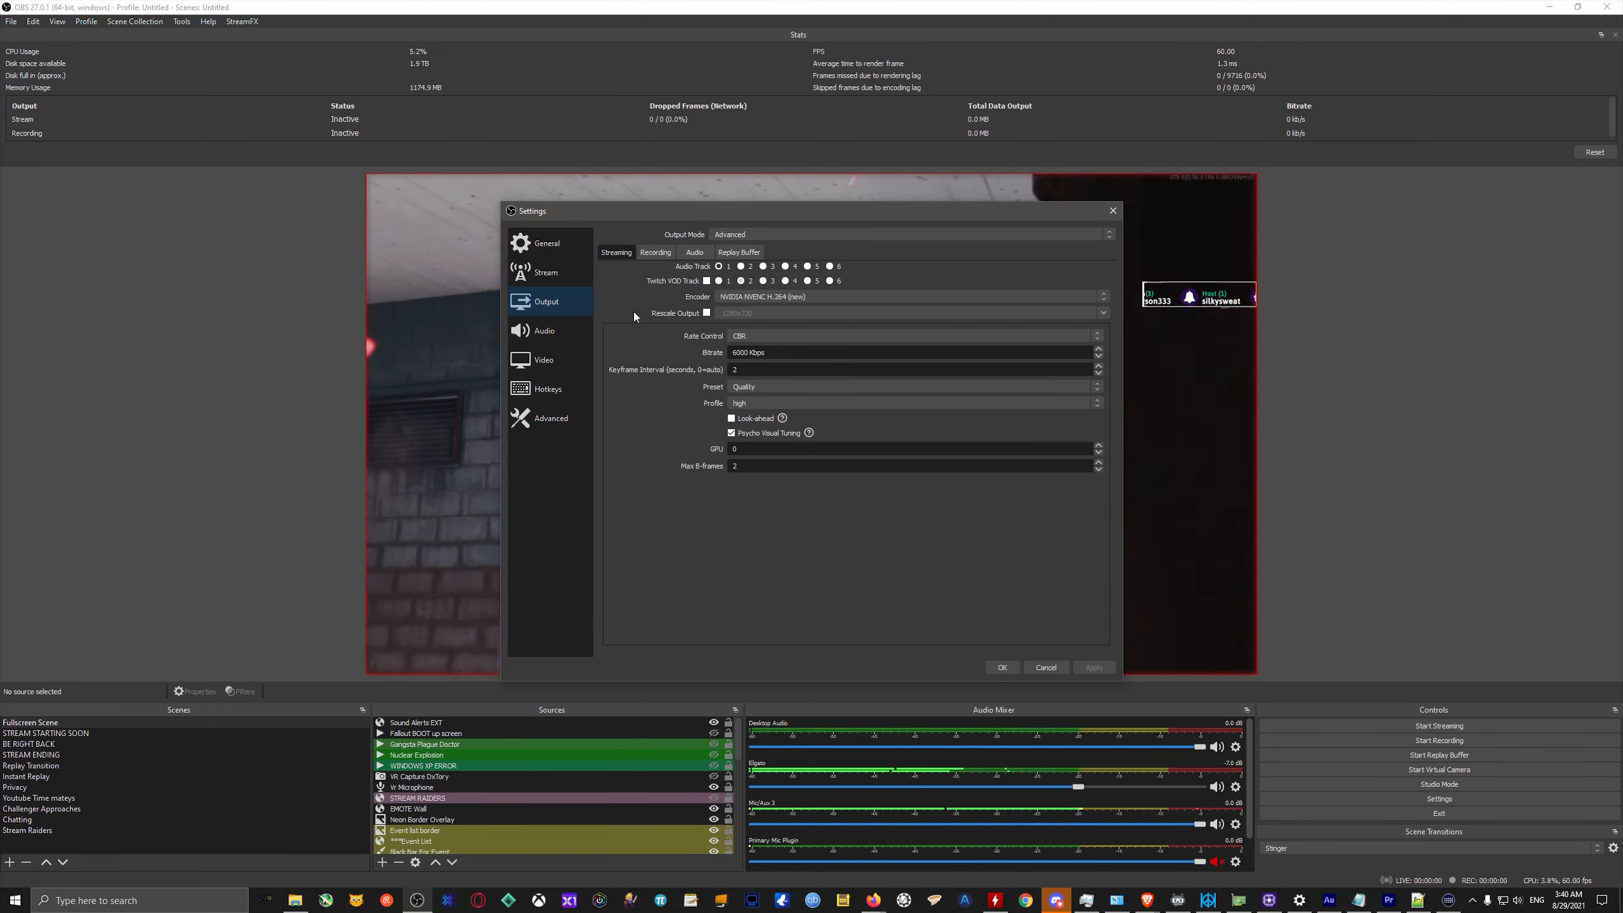
Enable output rescaling at 1280x720 and switch the streaming encoder to x264 to view its CPU usage presets.
click(773, 297)
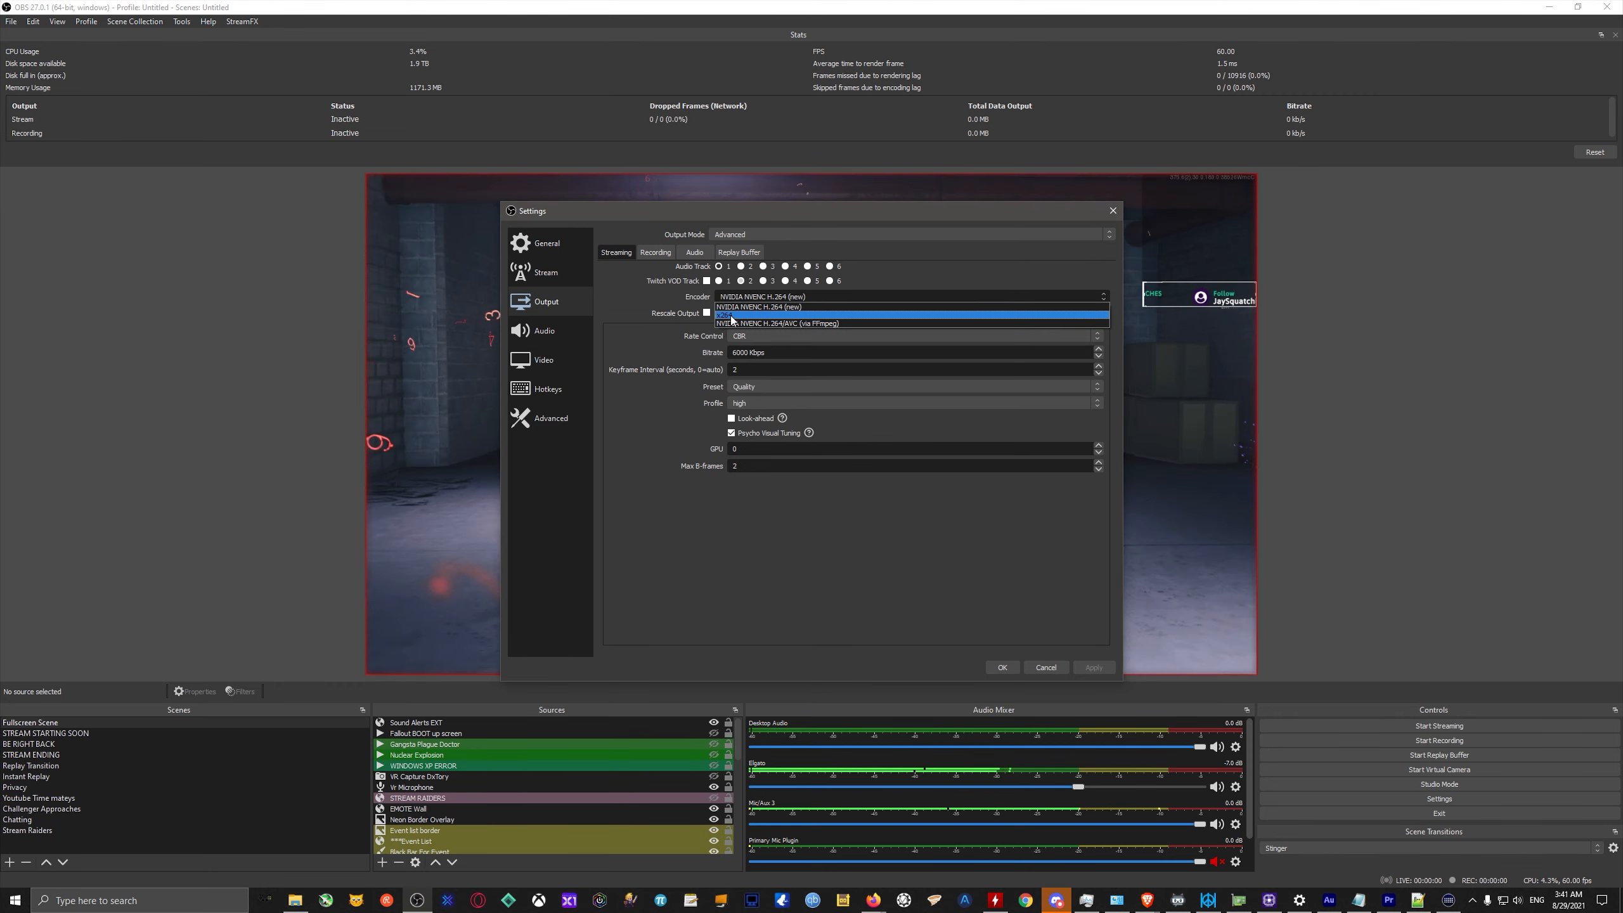
click(654, 308)
click(654, 308)
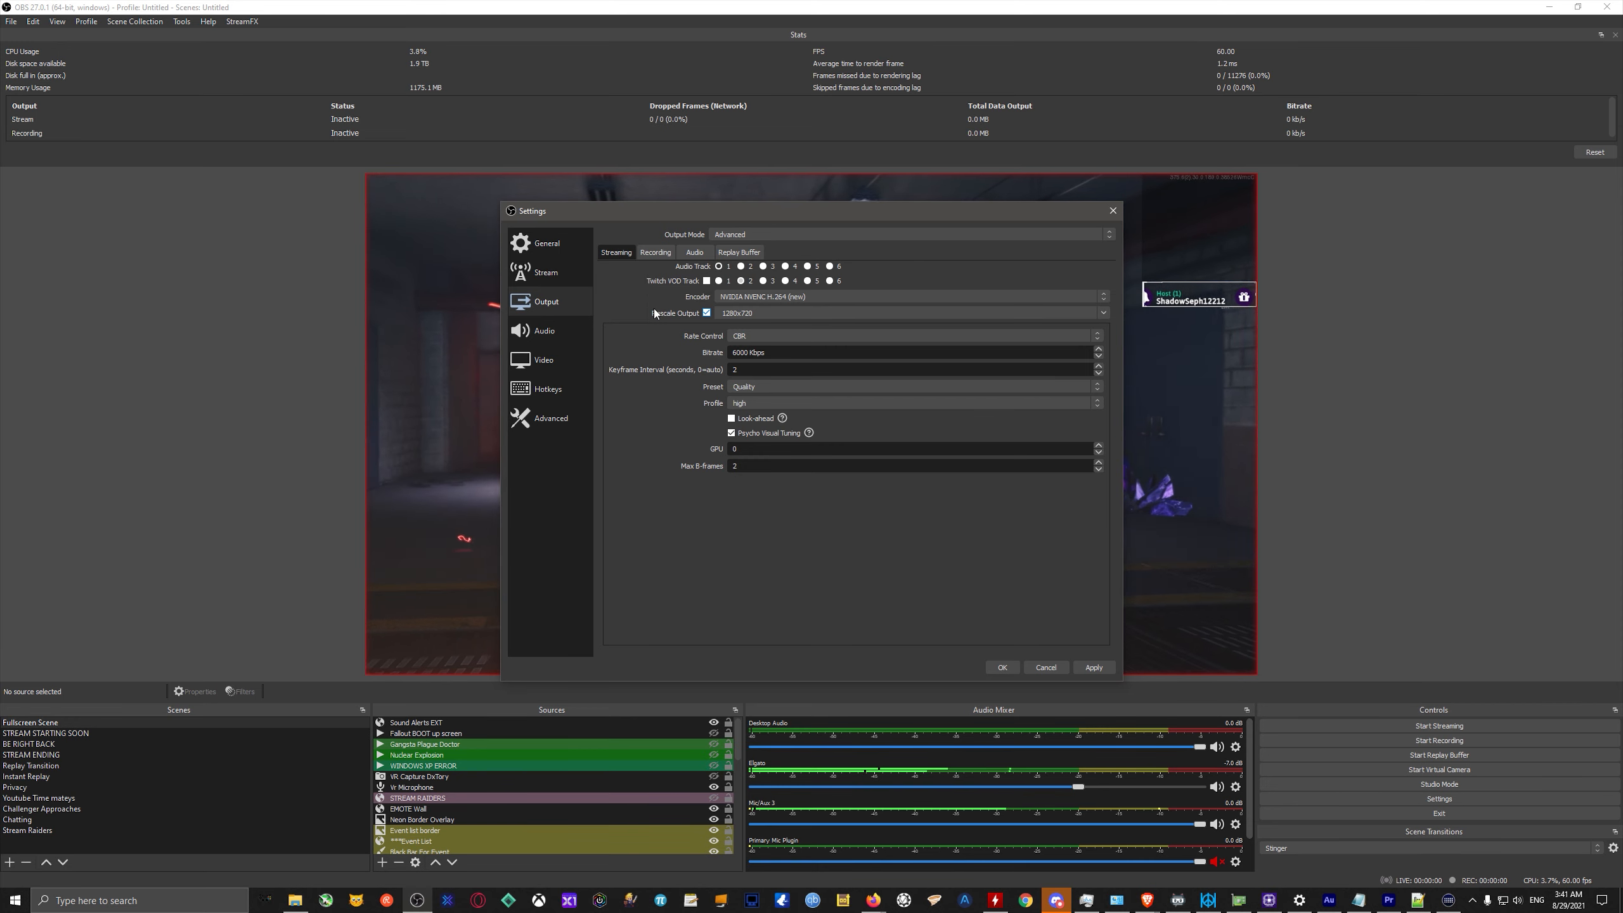
click(741, 296)
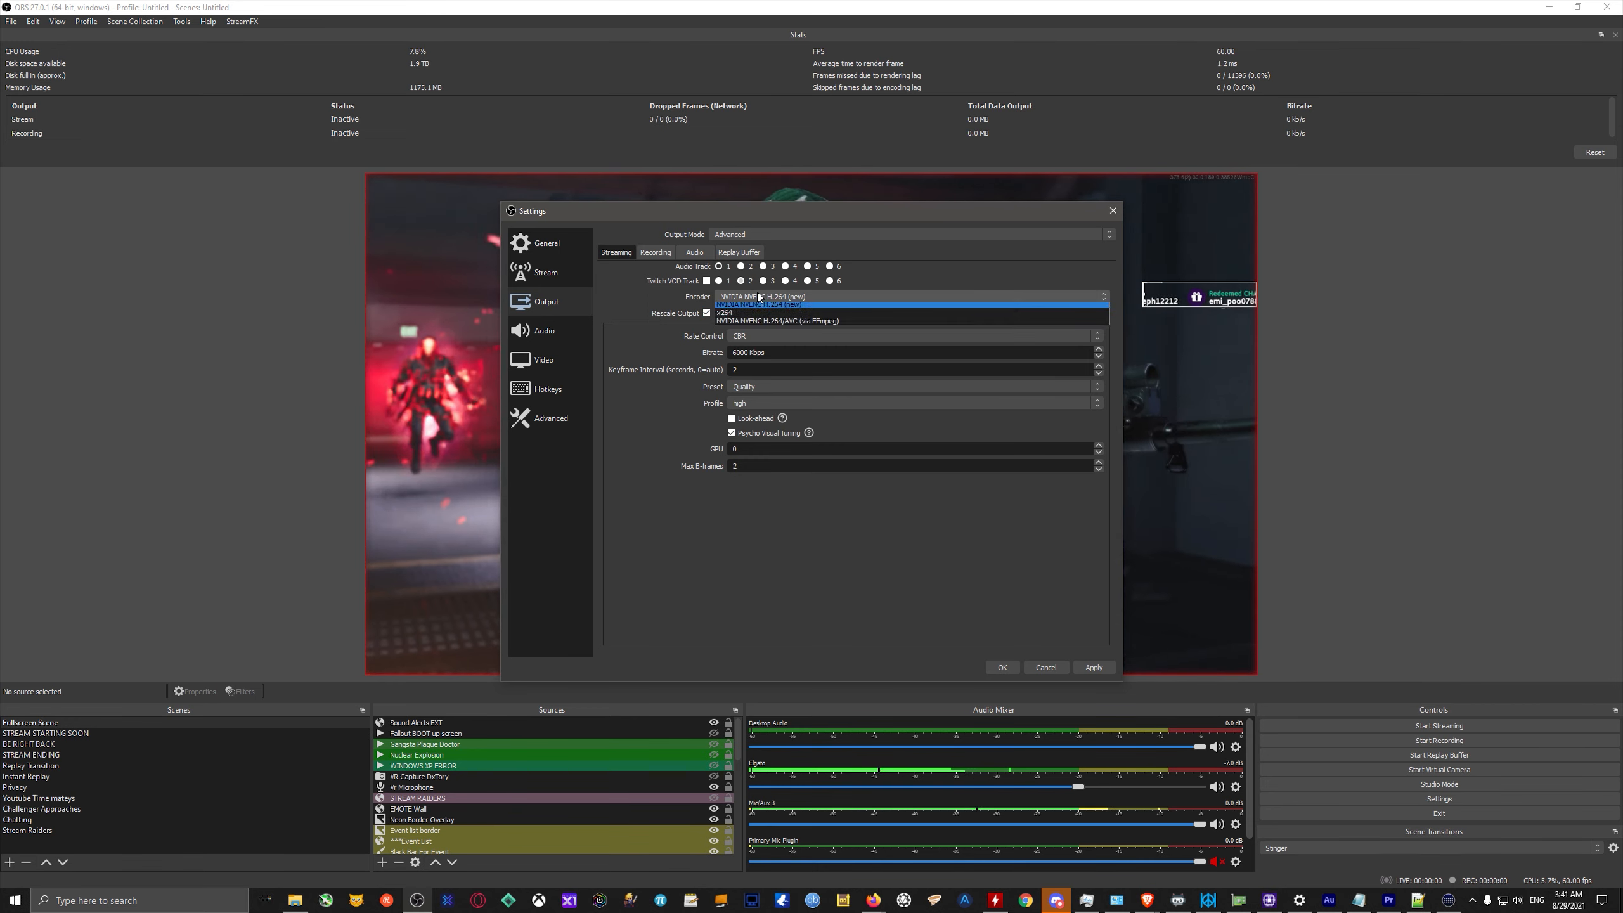
click(741, 308)
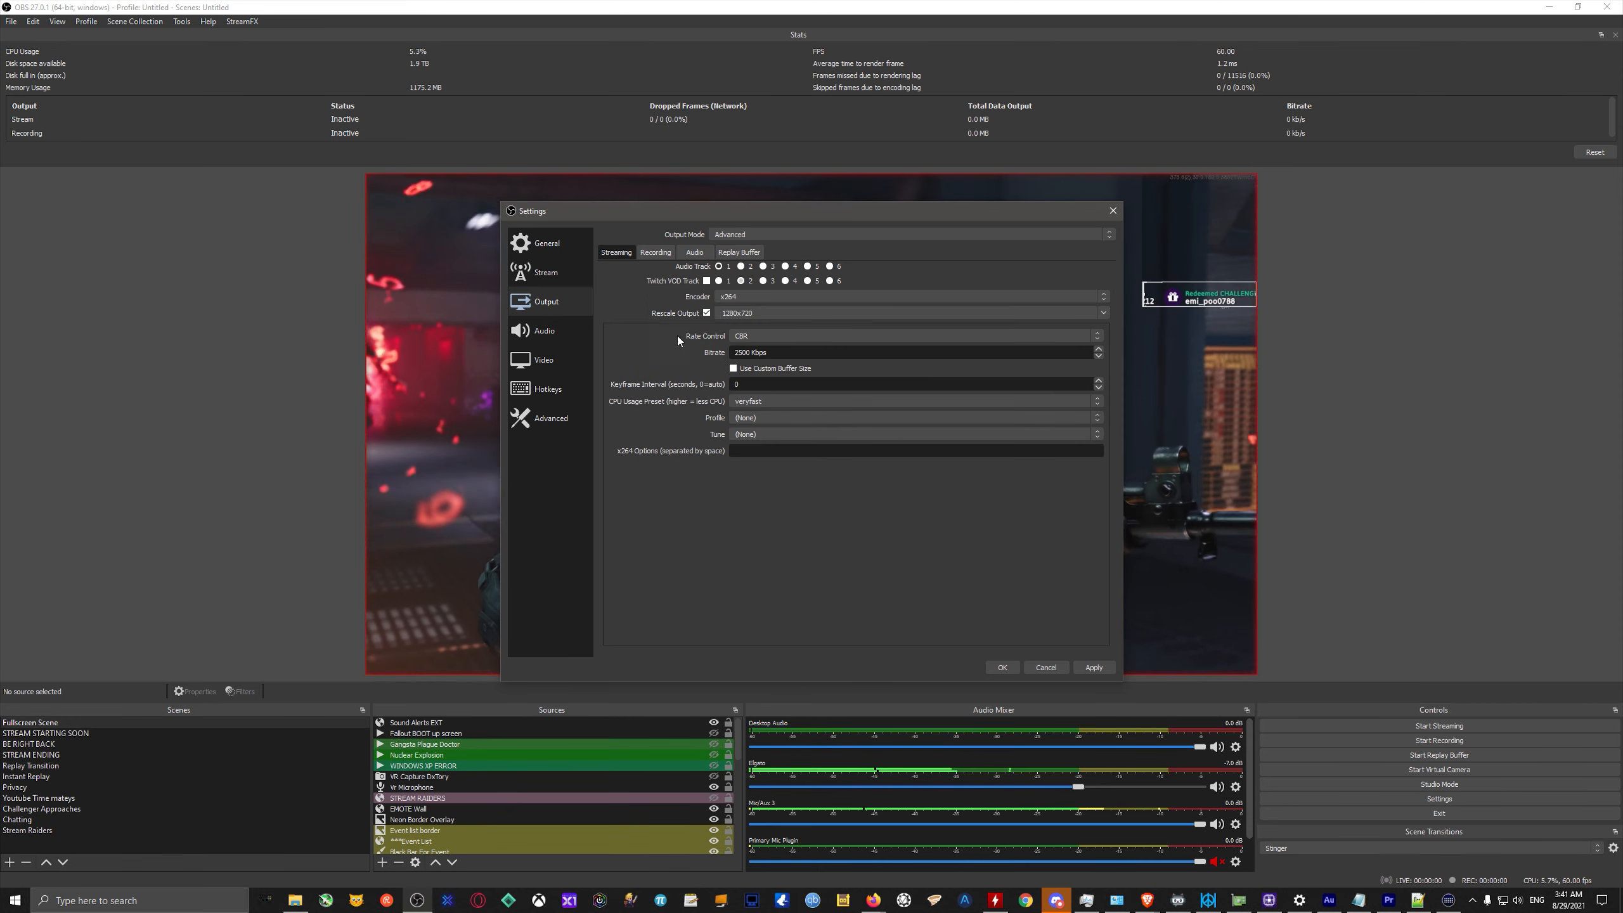
click(755, 404)
click(664, 401)
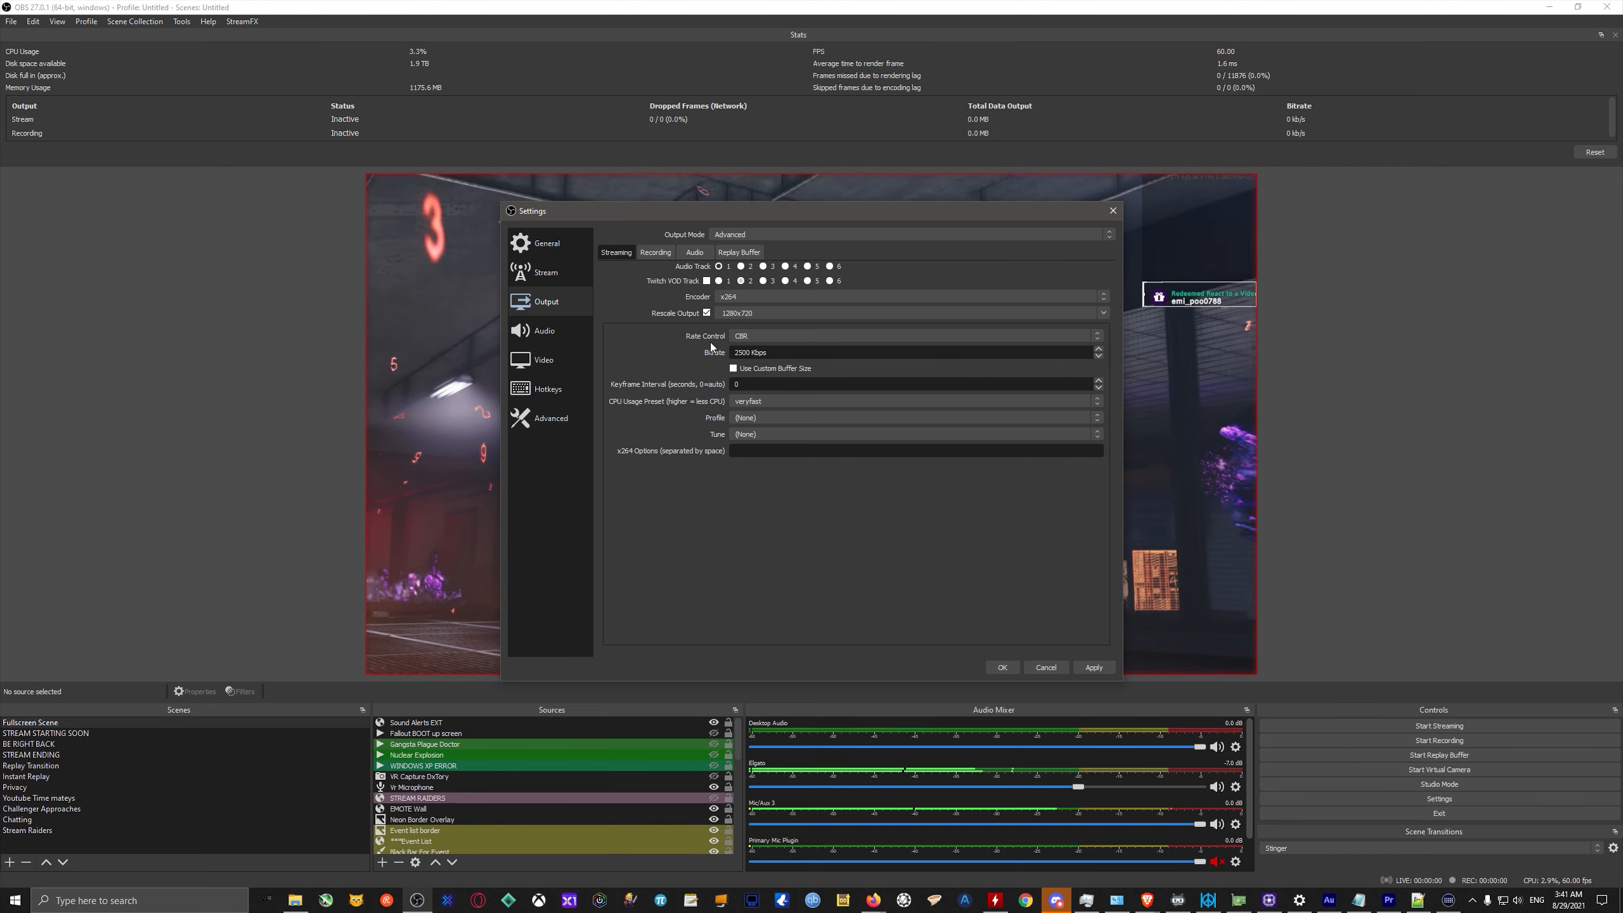
Compare the canvas and output resolution in the Video settings with the rescale option in the streaming Output settings.
click(544, 273)
click(553, 364)
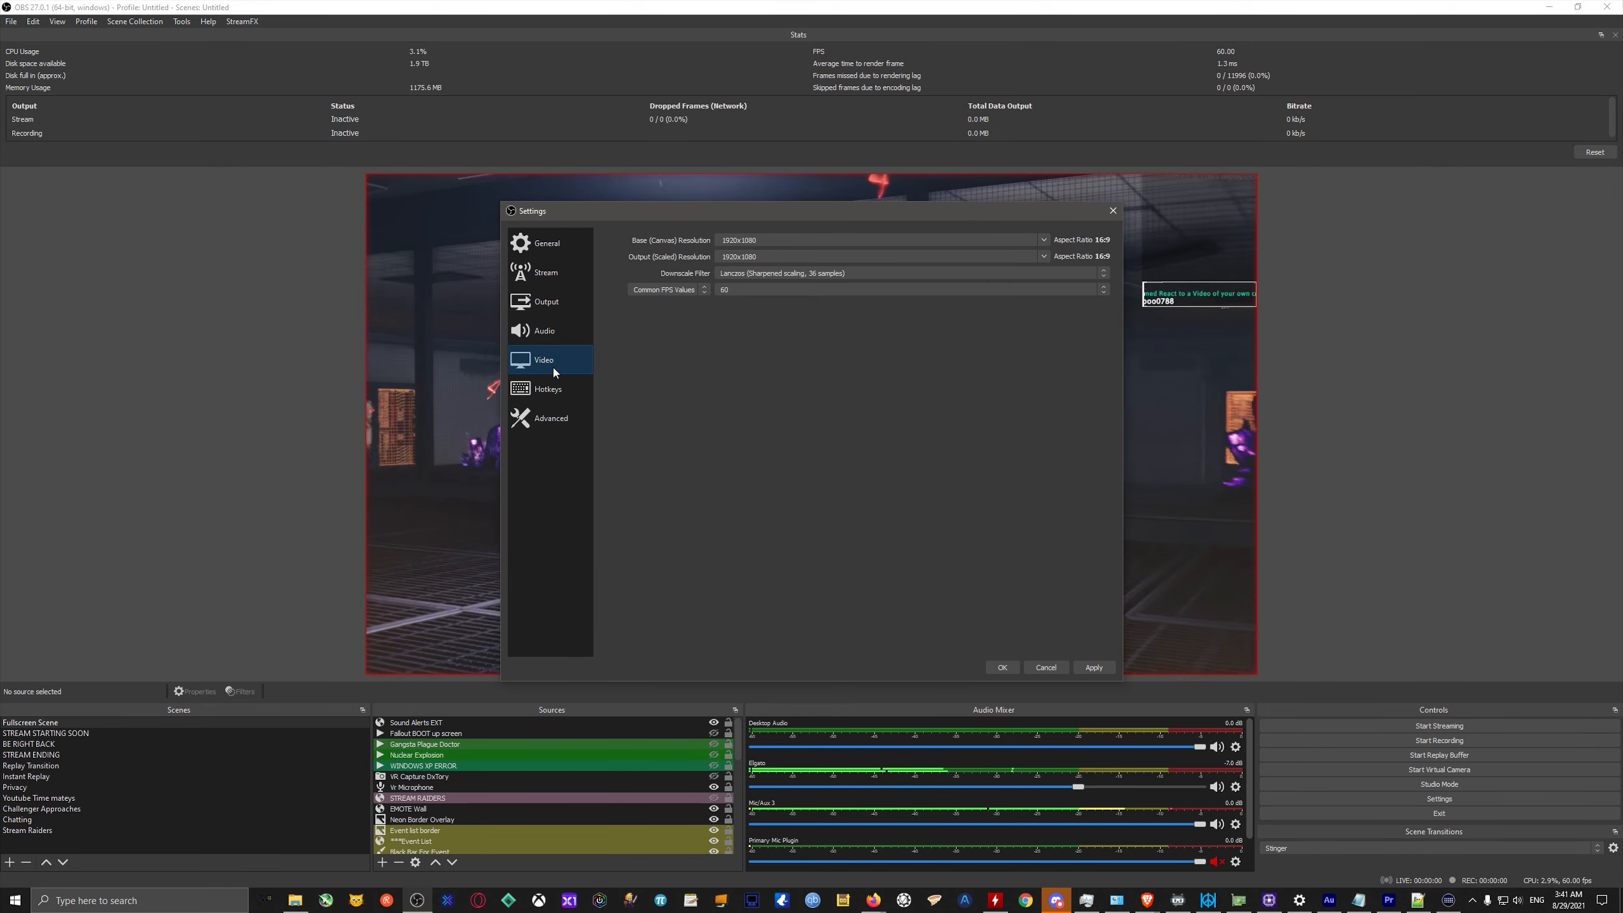
click(558, 269)
click(555, 305)
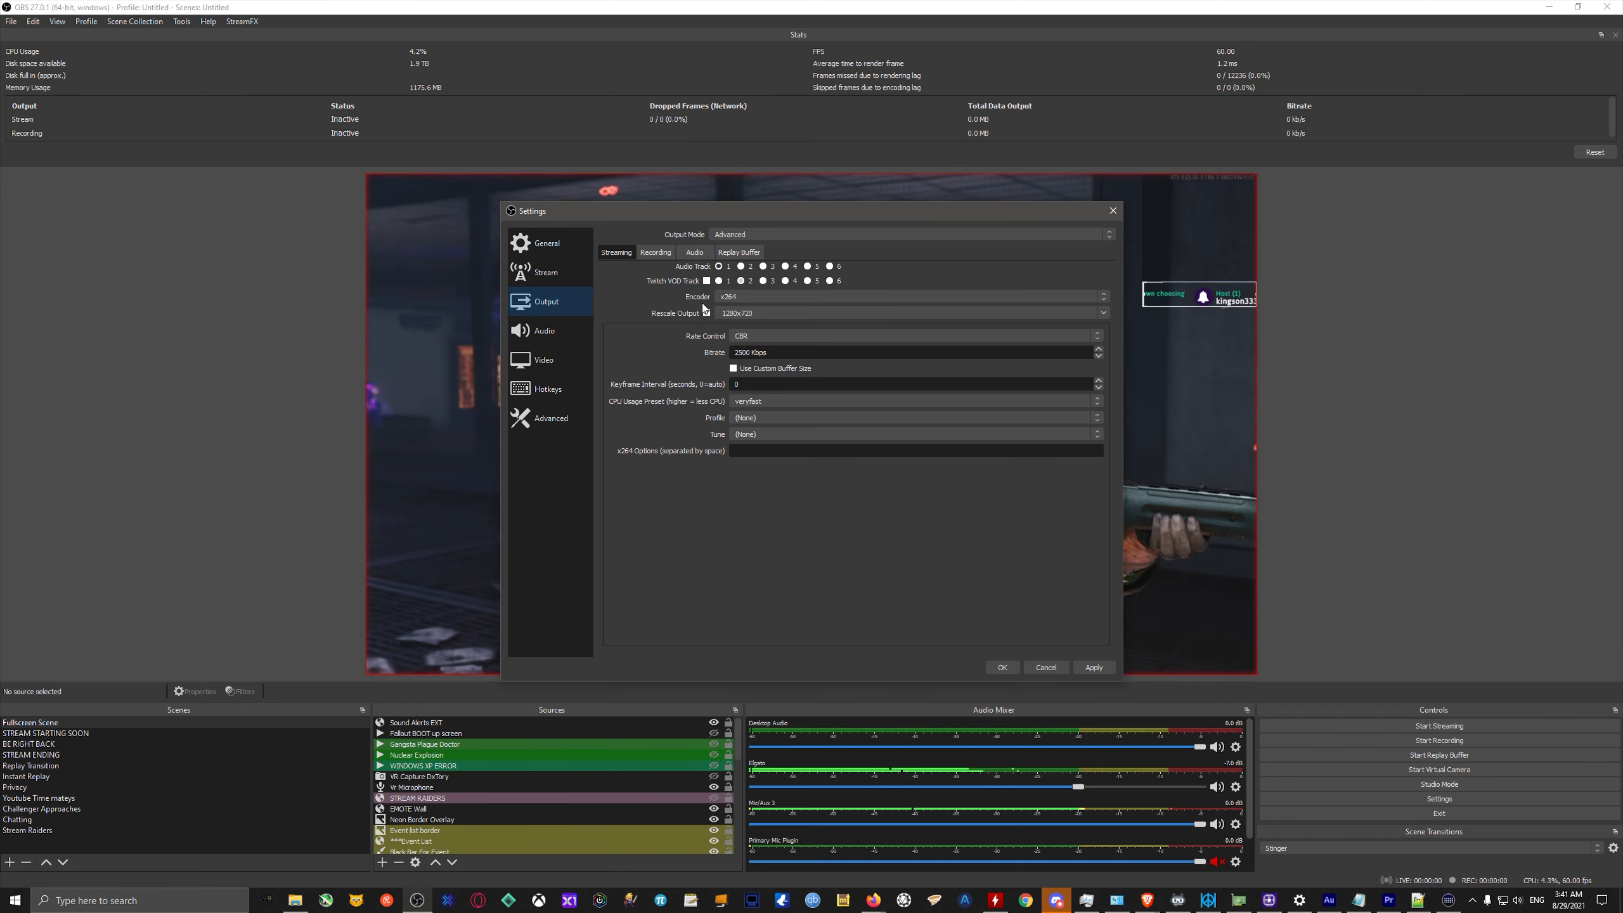
click(562, 357)
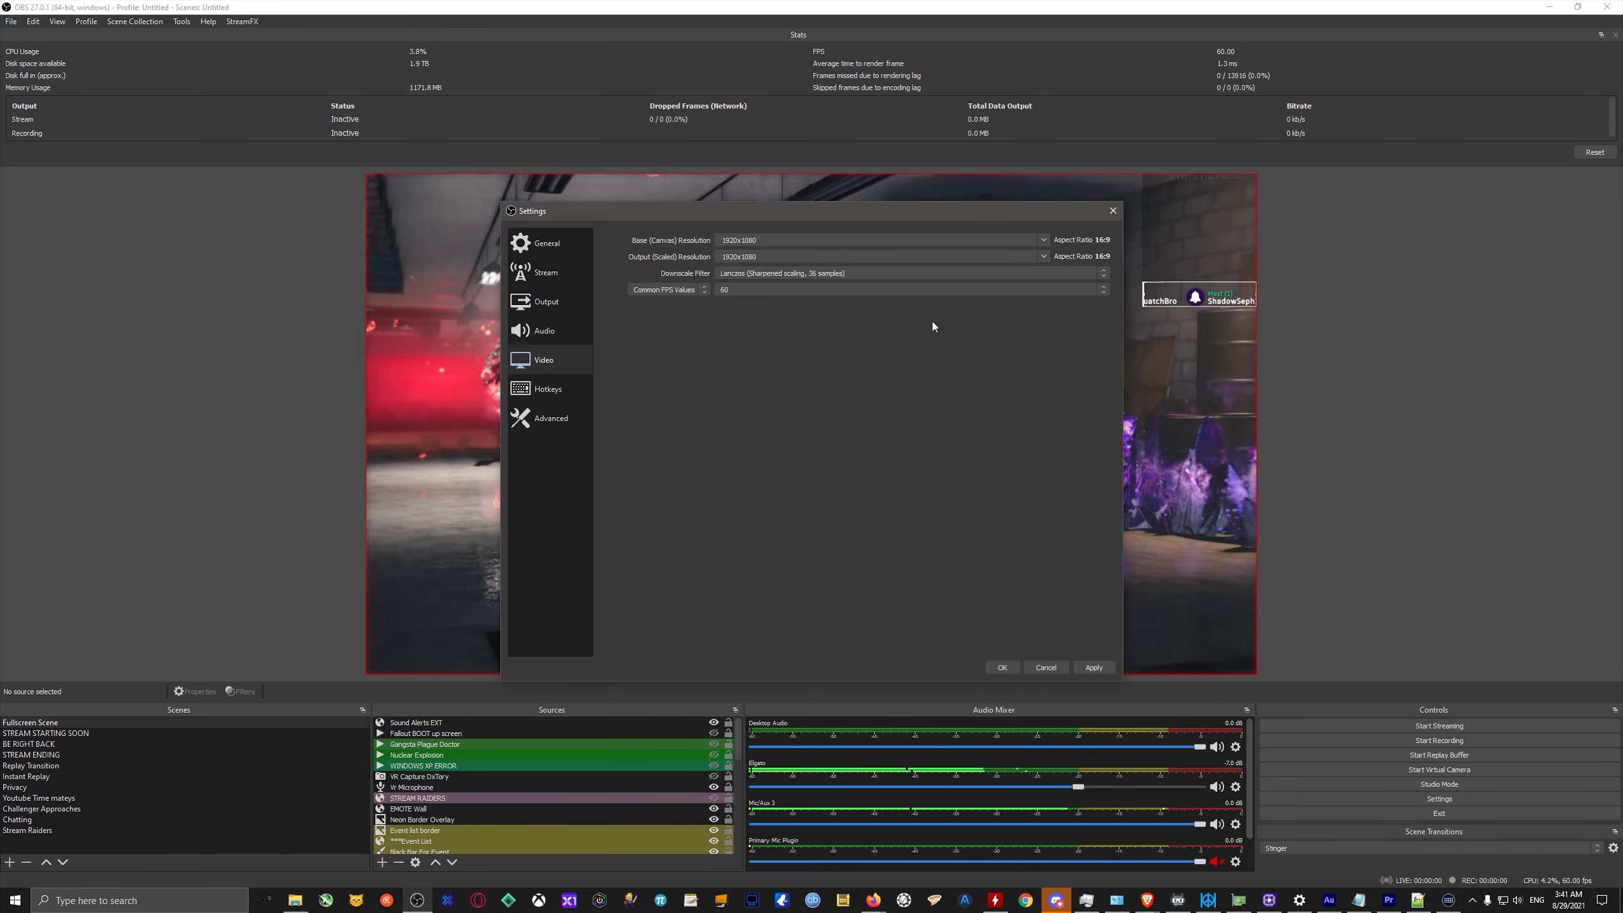
click(553, 334)
click(546, 299)
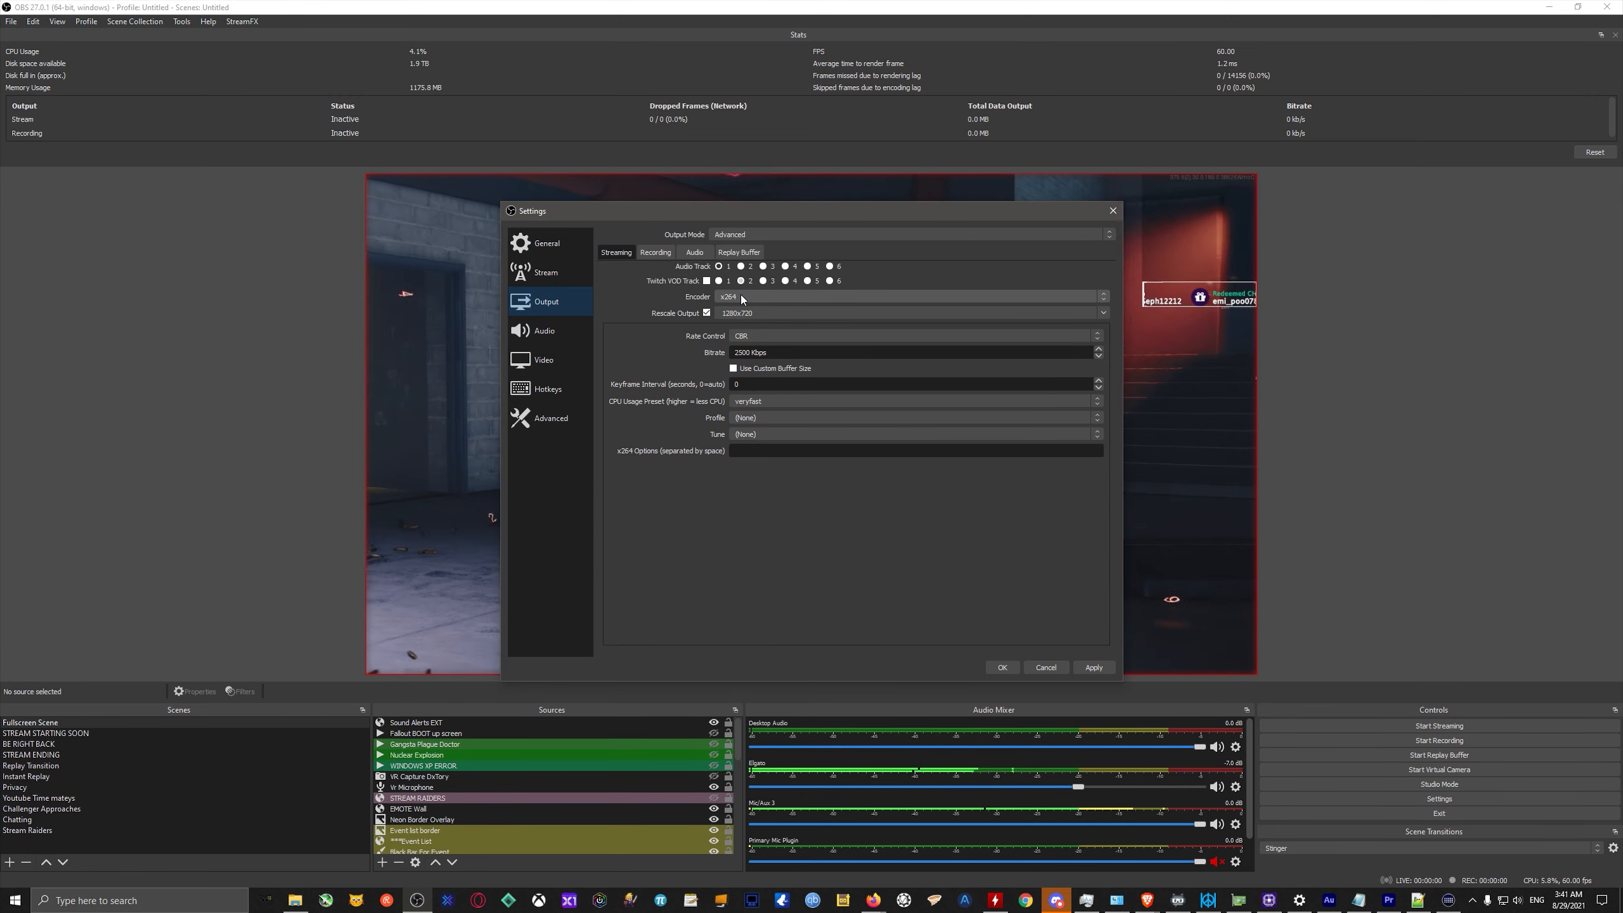
Set the streaming encoder to NVIDIA NVENC H.264 (new) and turn off output rescaling.
click(742, 298)
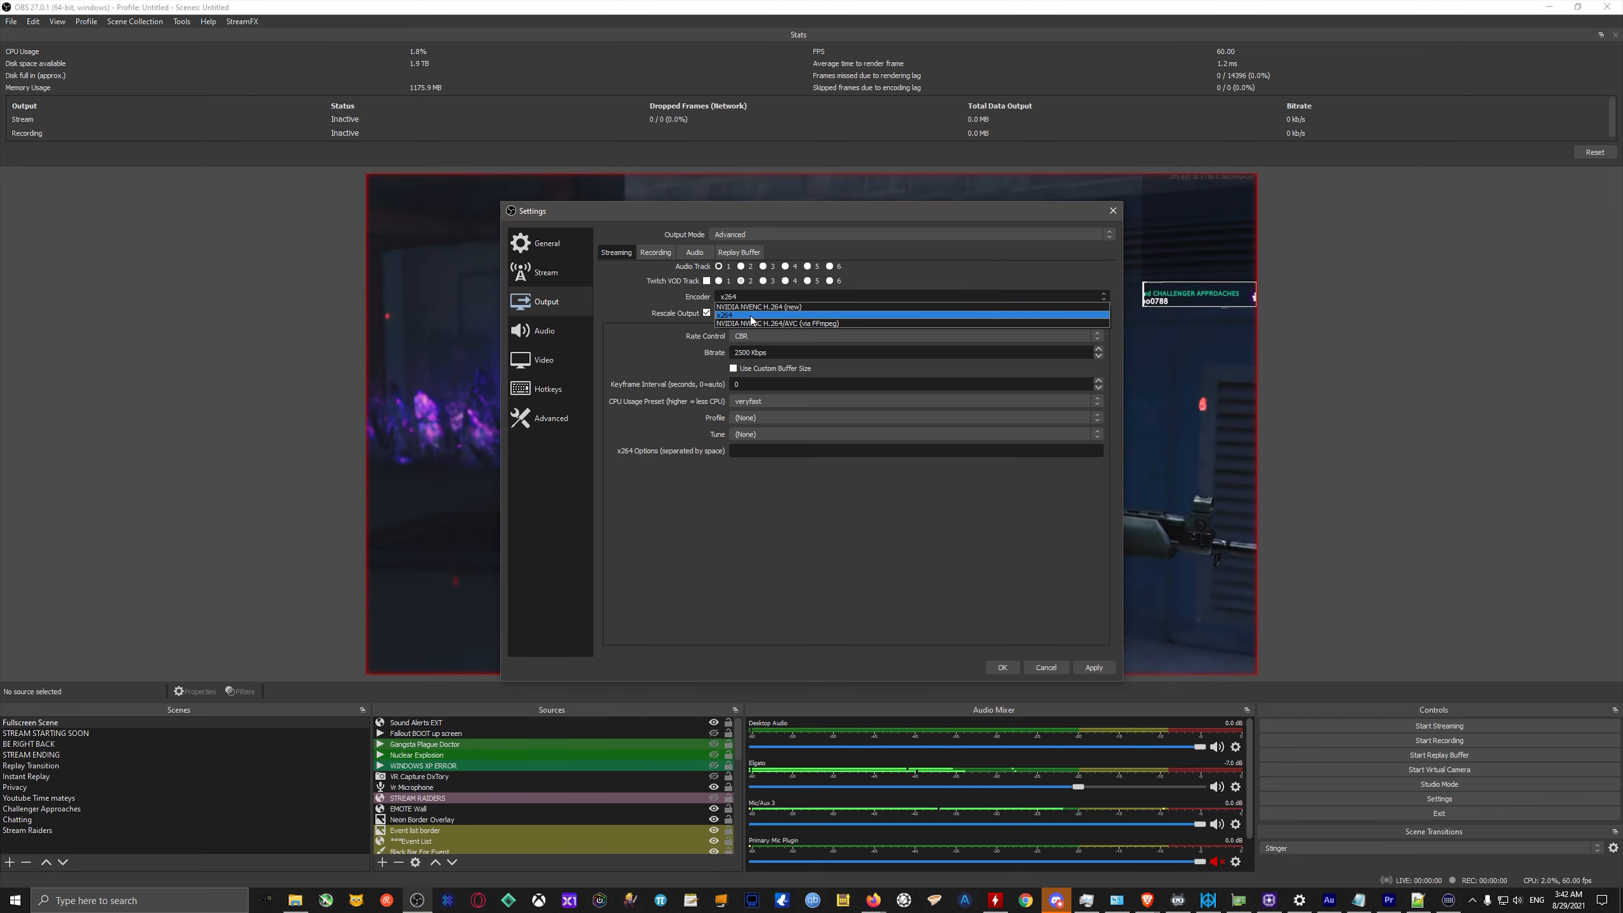
click(756, 307)
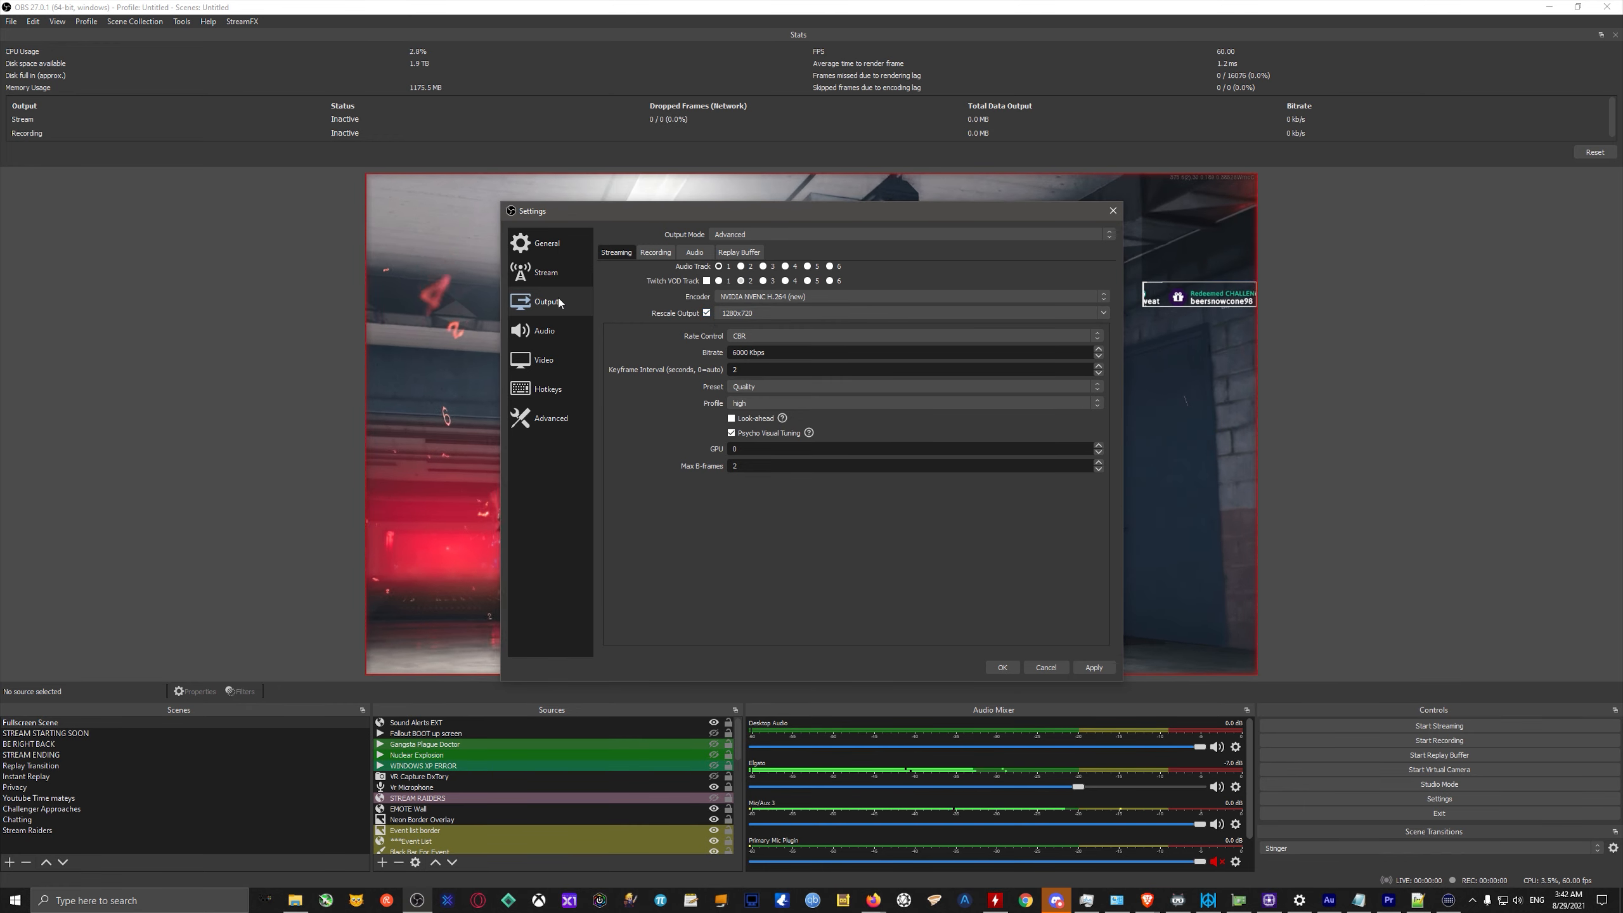
click(706, 313)
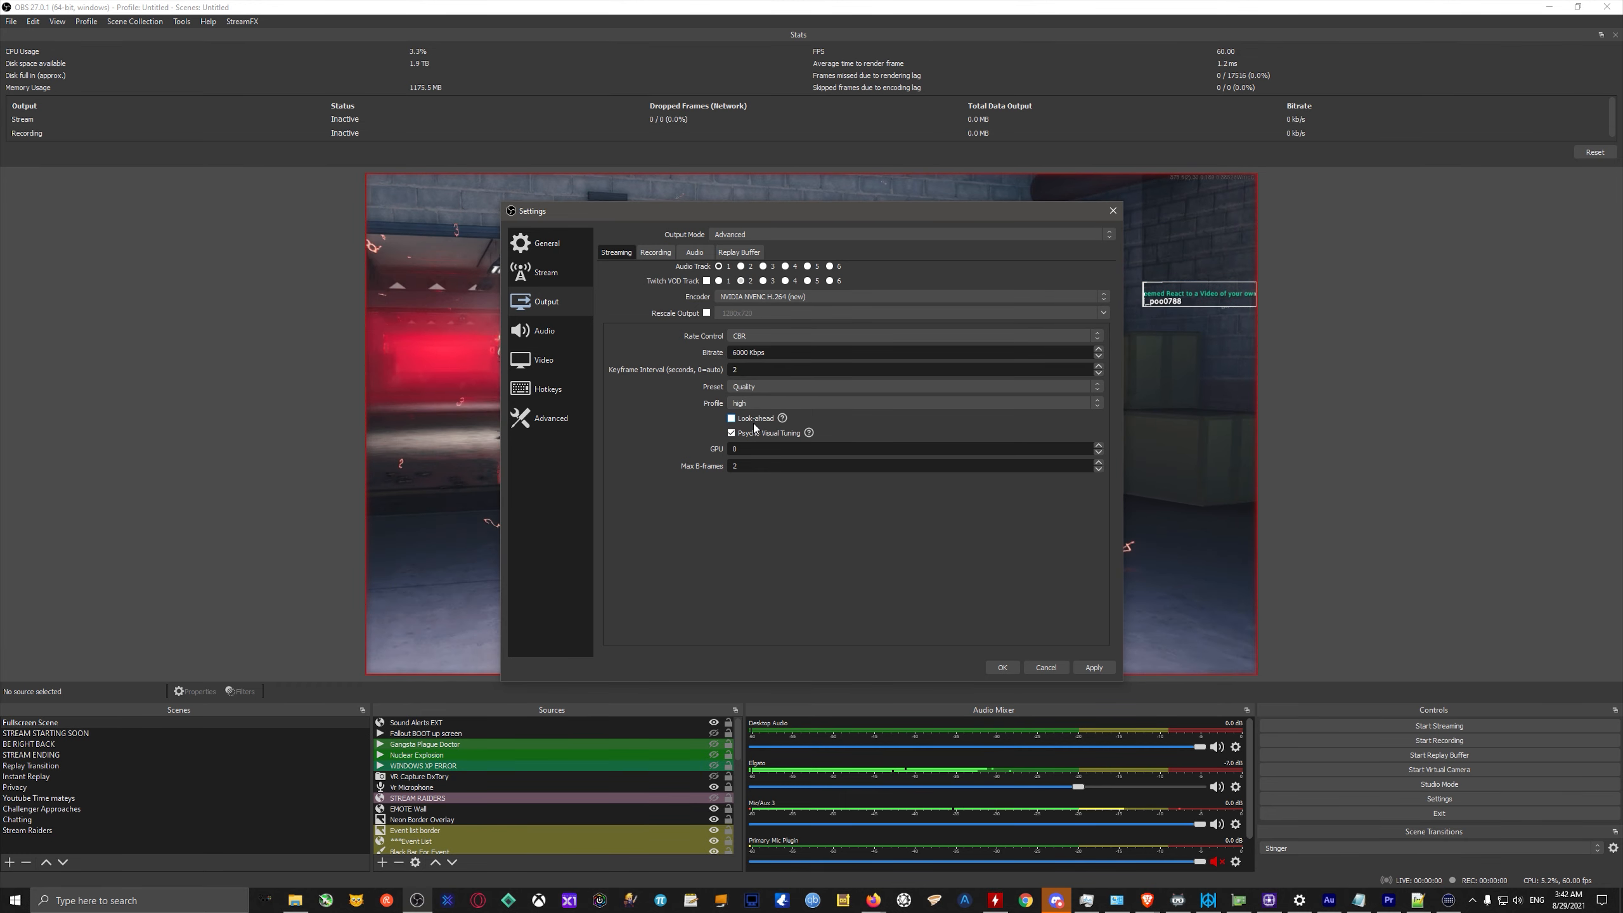
Review the encoder's look-ahead and tuning options, recheck the Output and Video settings, and open the Advanced settings.
mouse_move(754, 428)
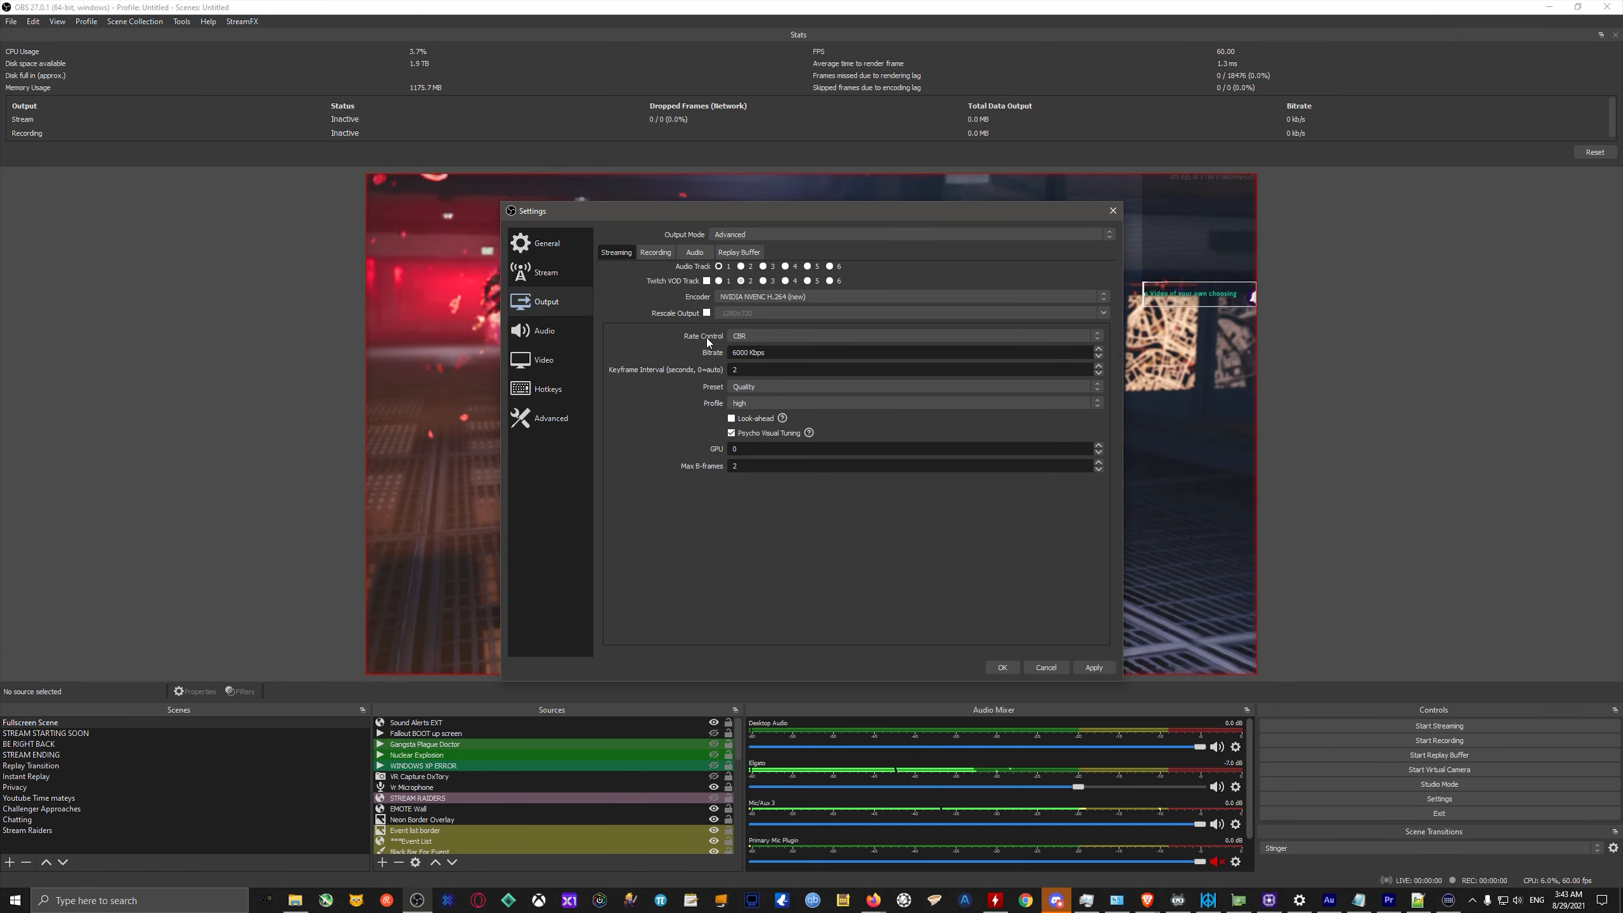
click(548, 330)
click(545, 360)
click(544, 303)
click(544, 360)
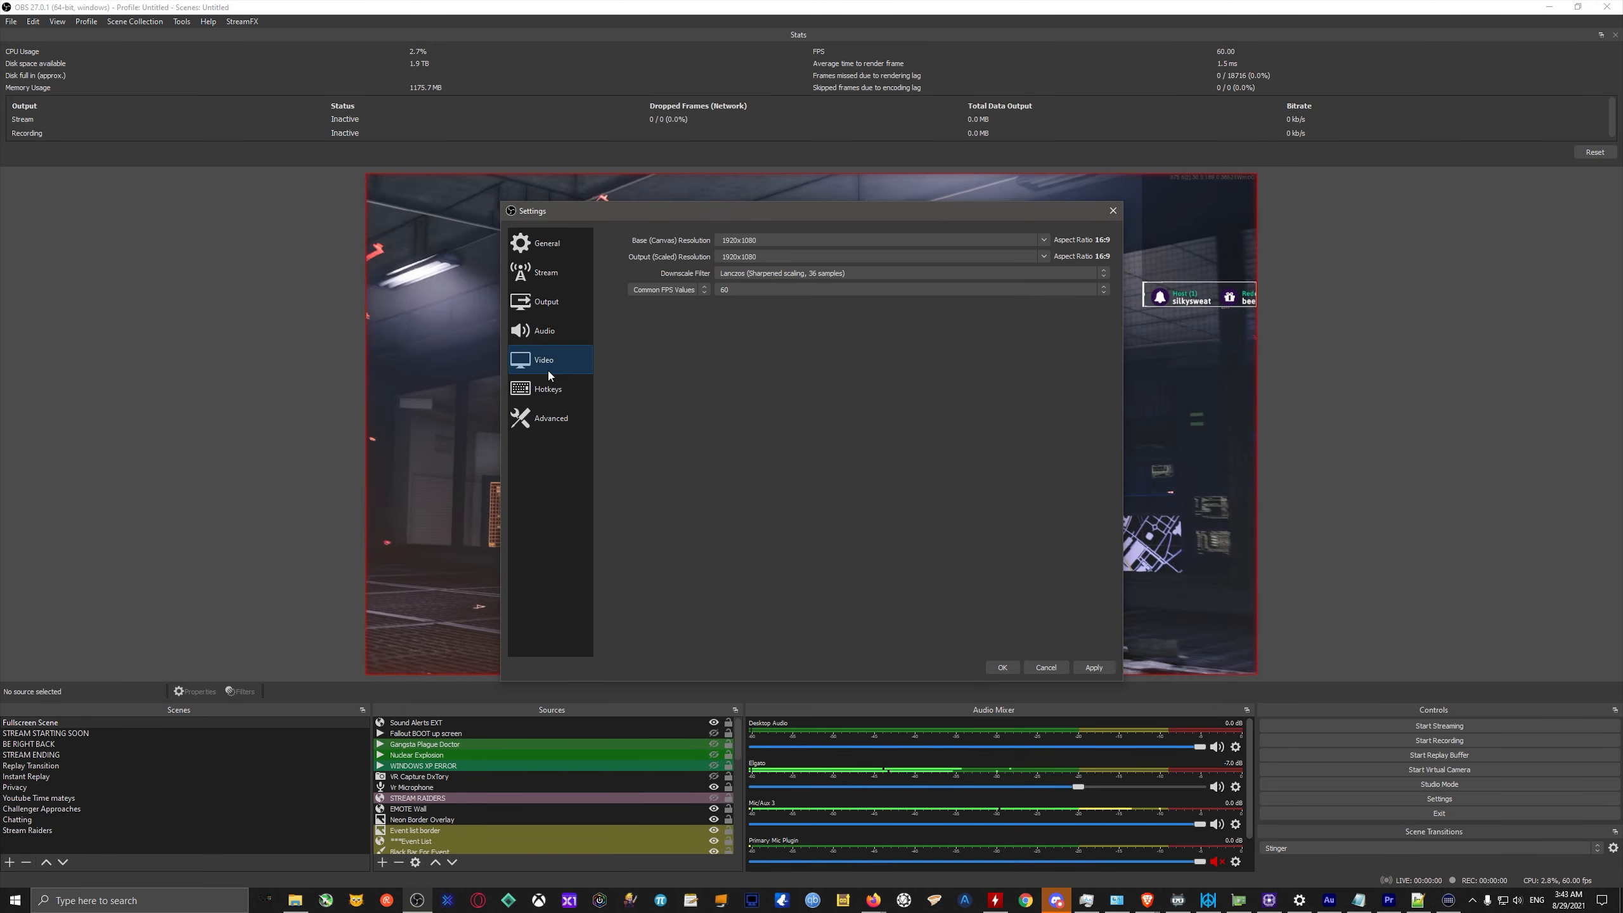
click(548, 304)
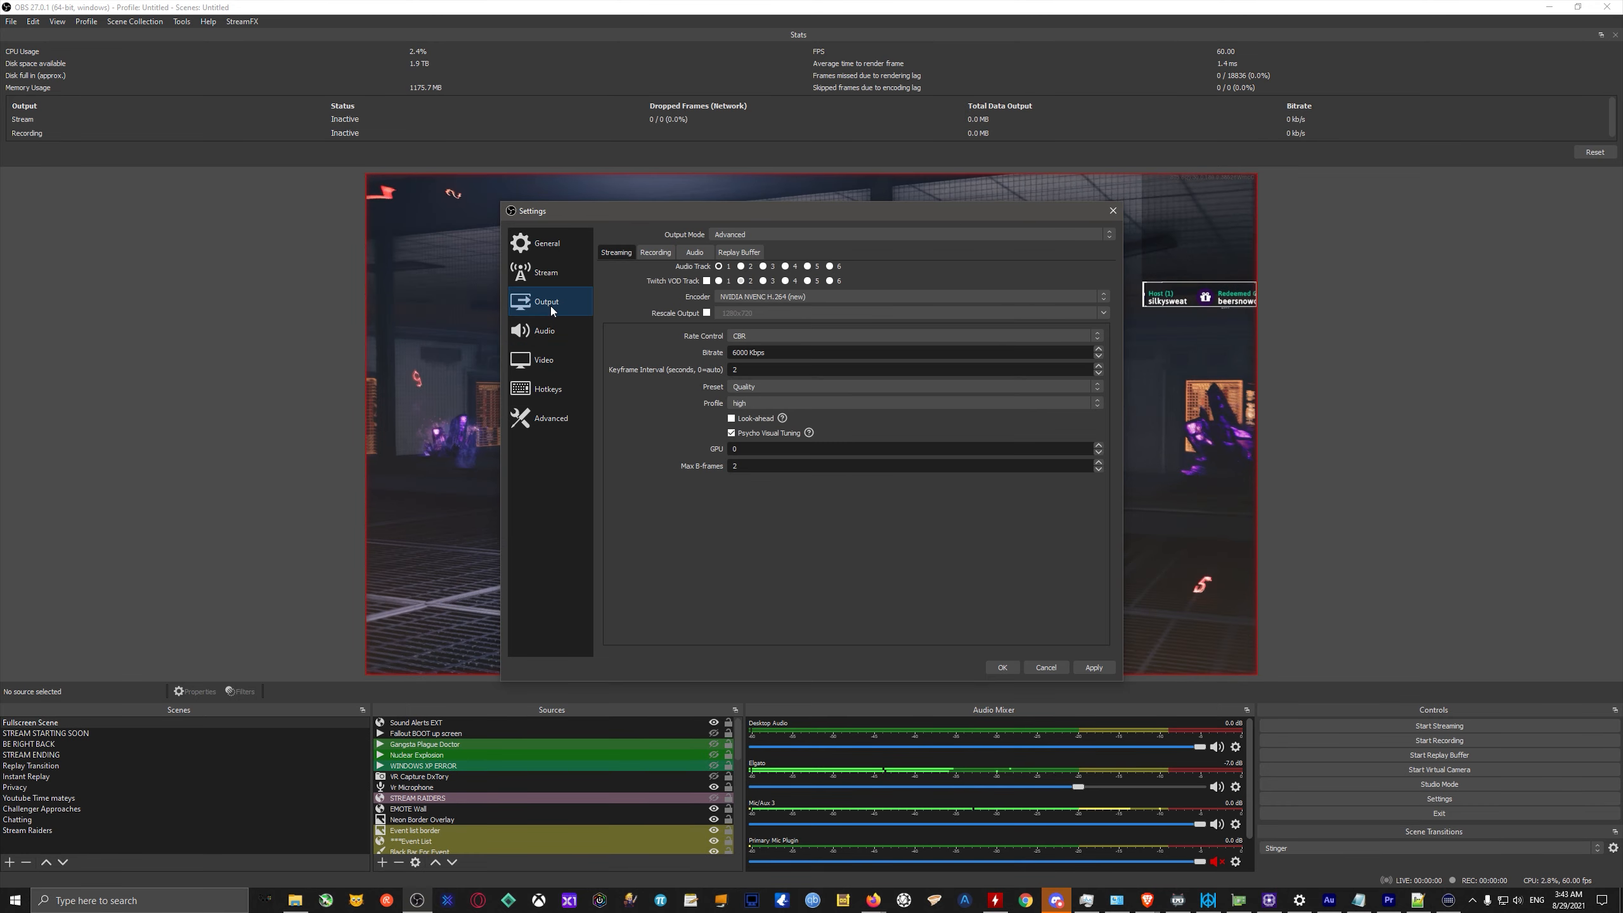
click(546, 362)
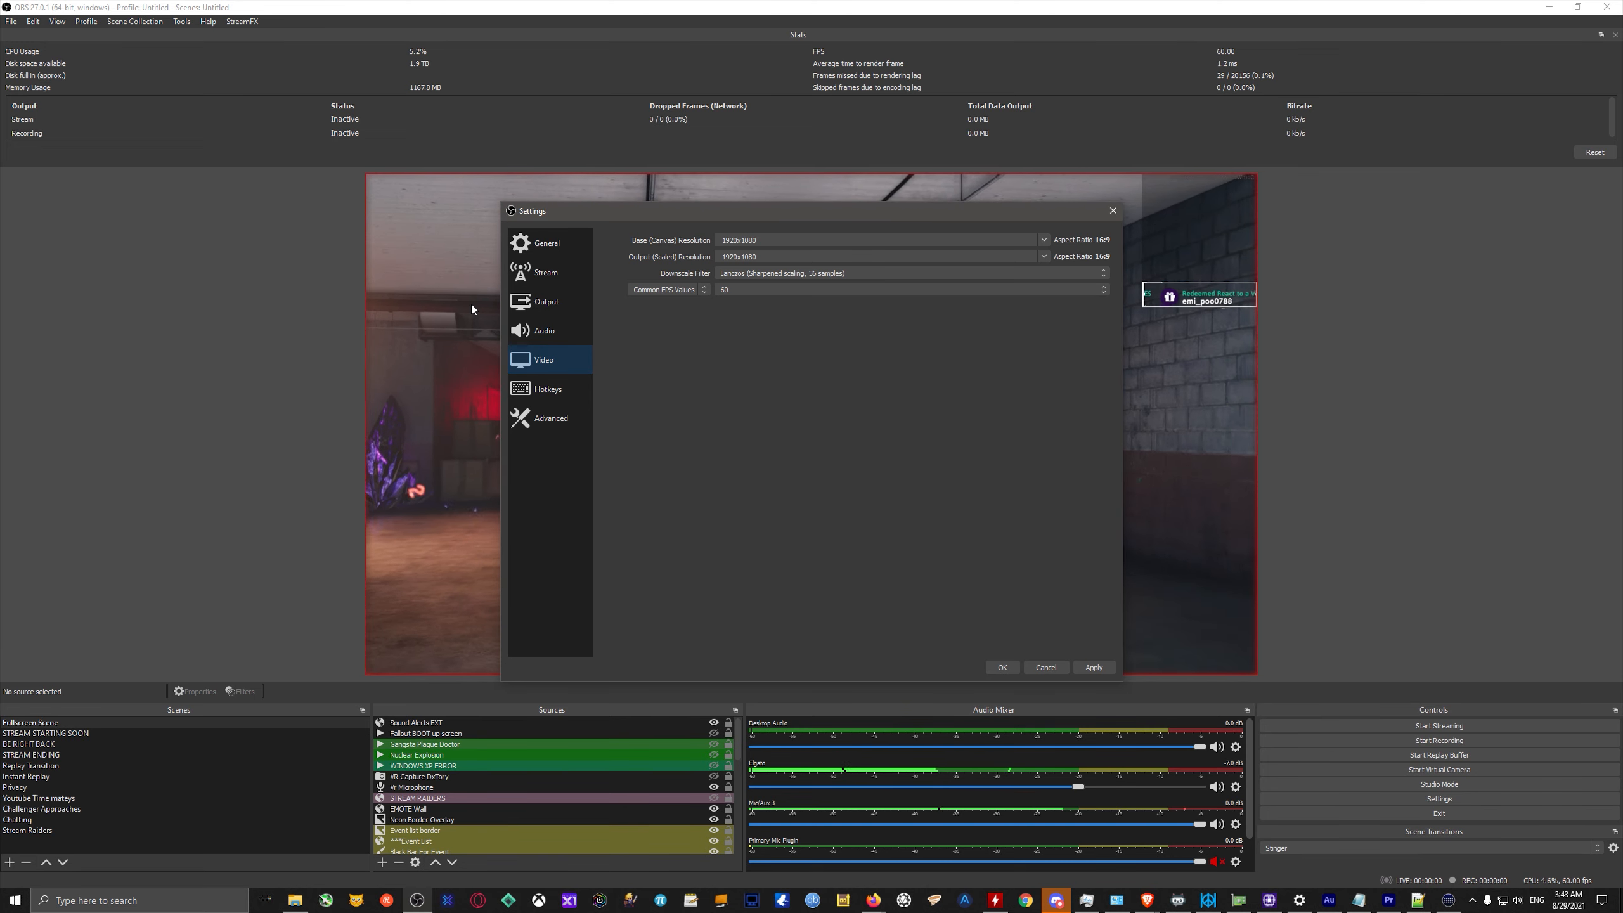
click(549, 422)
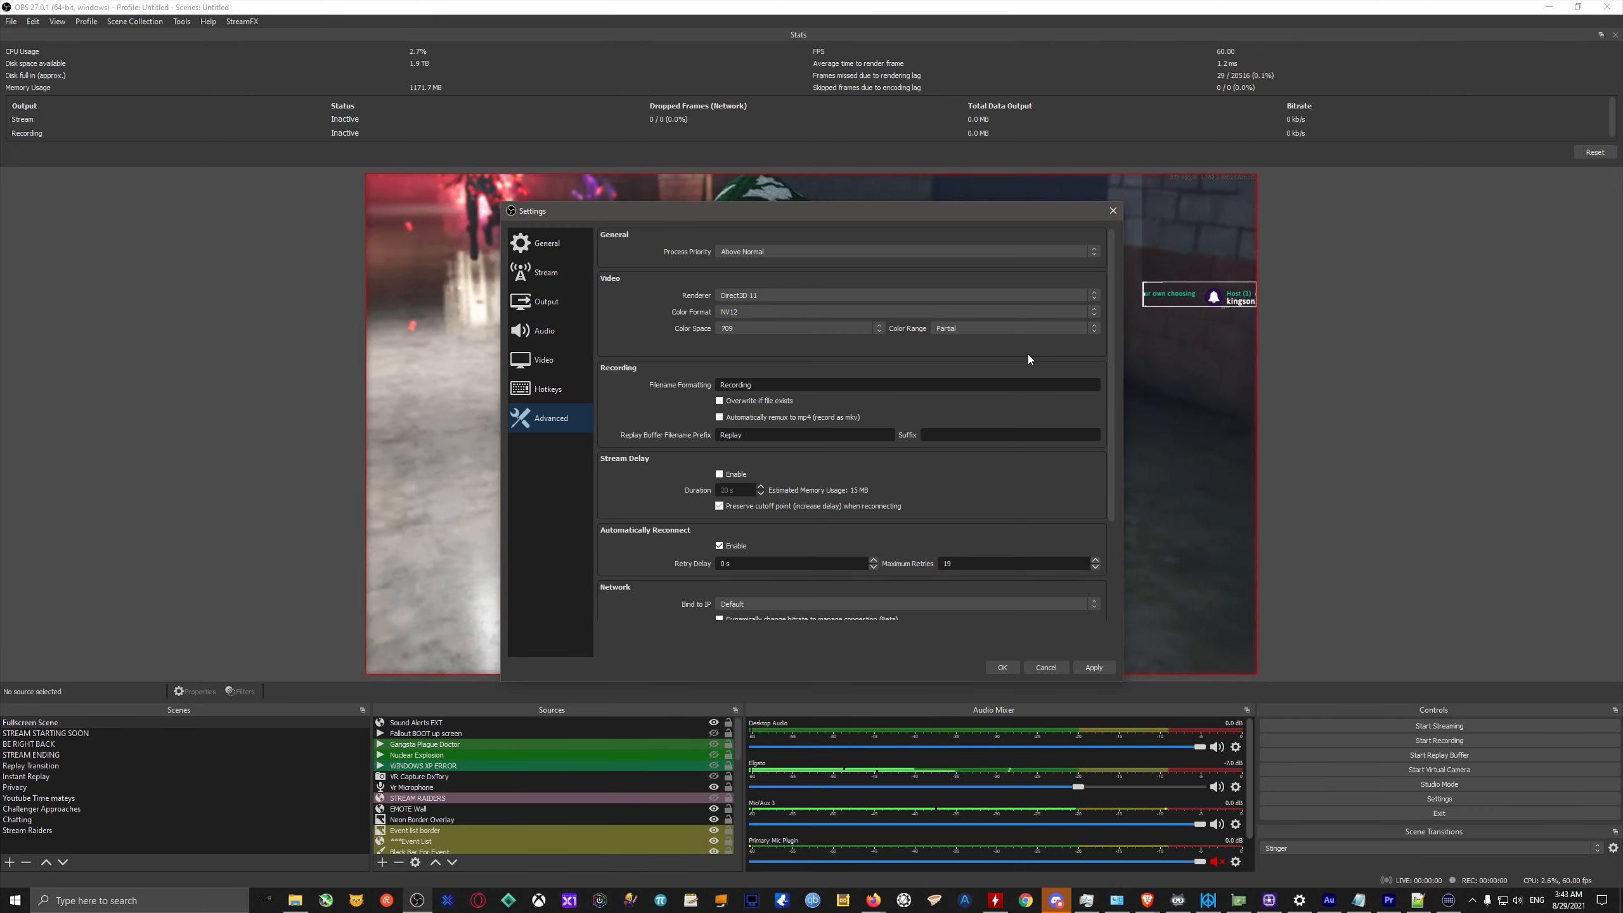
Review the available color range, color space, renderer and color format options in the Advanced video settings.
click(1024, 330)
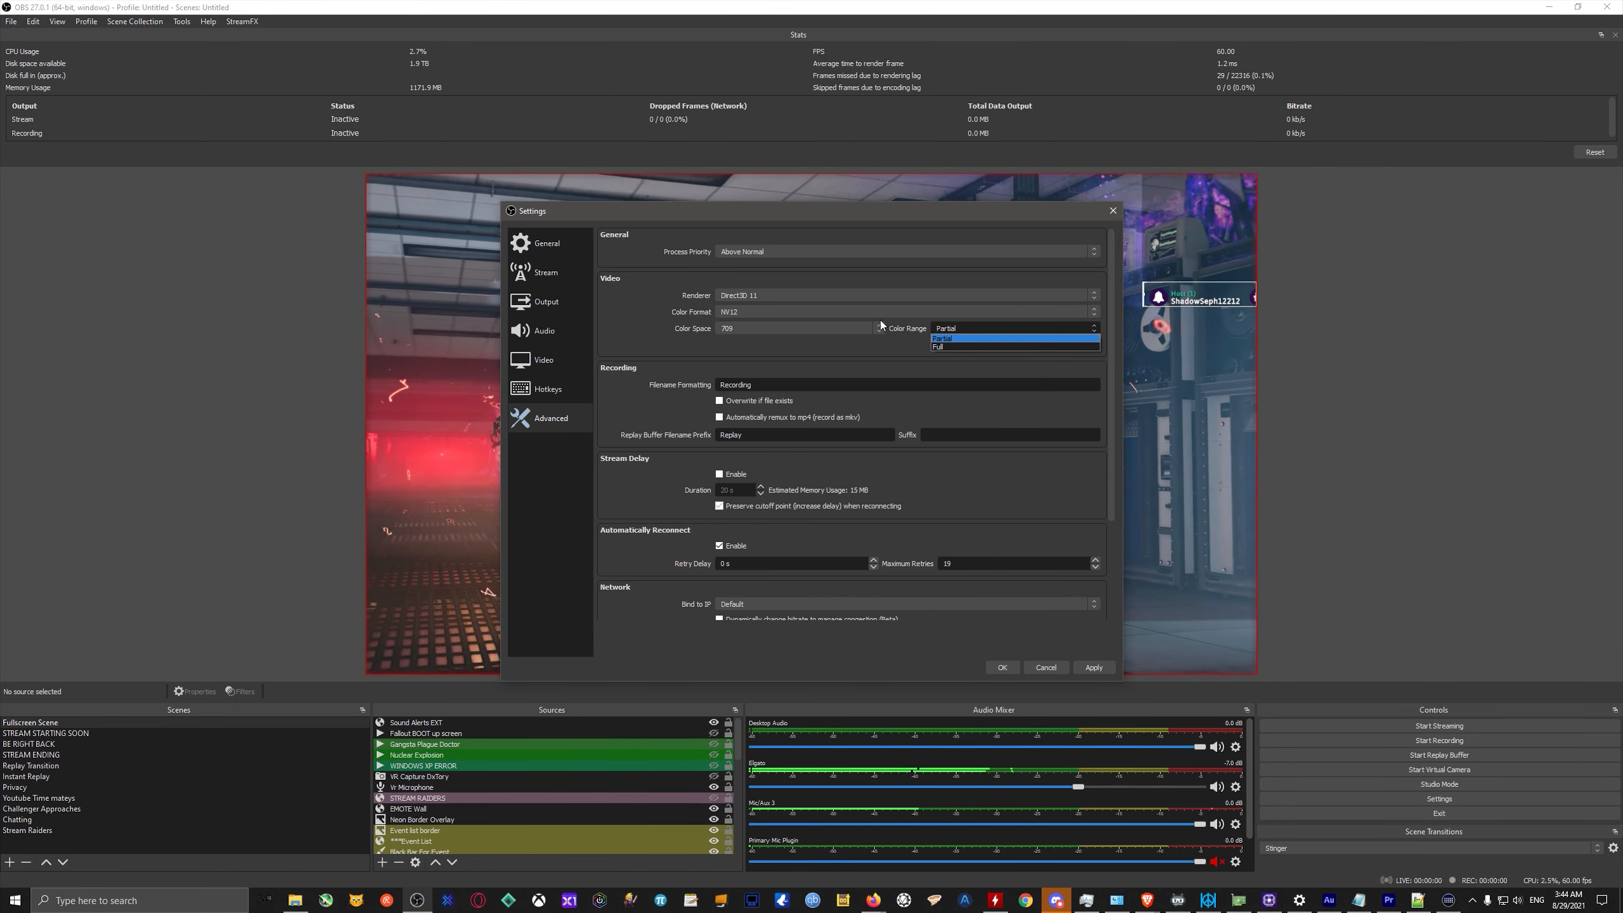
click(918, 349)
click(758, 328)
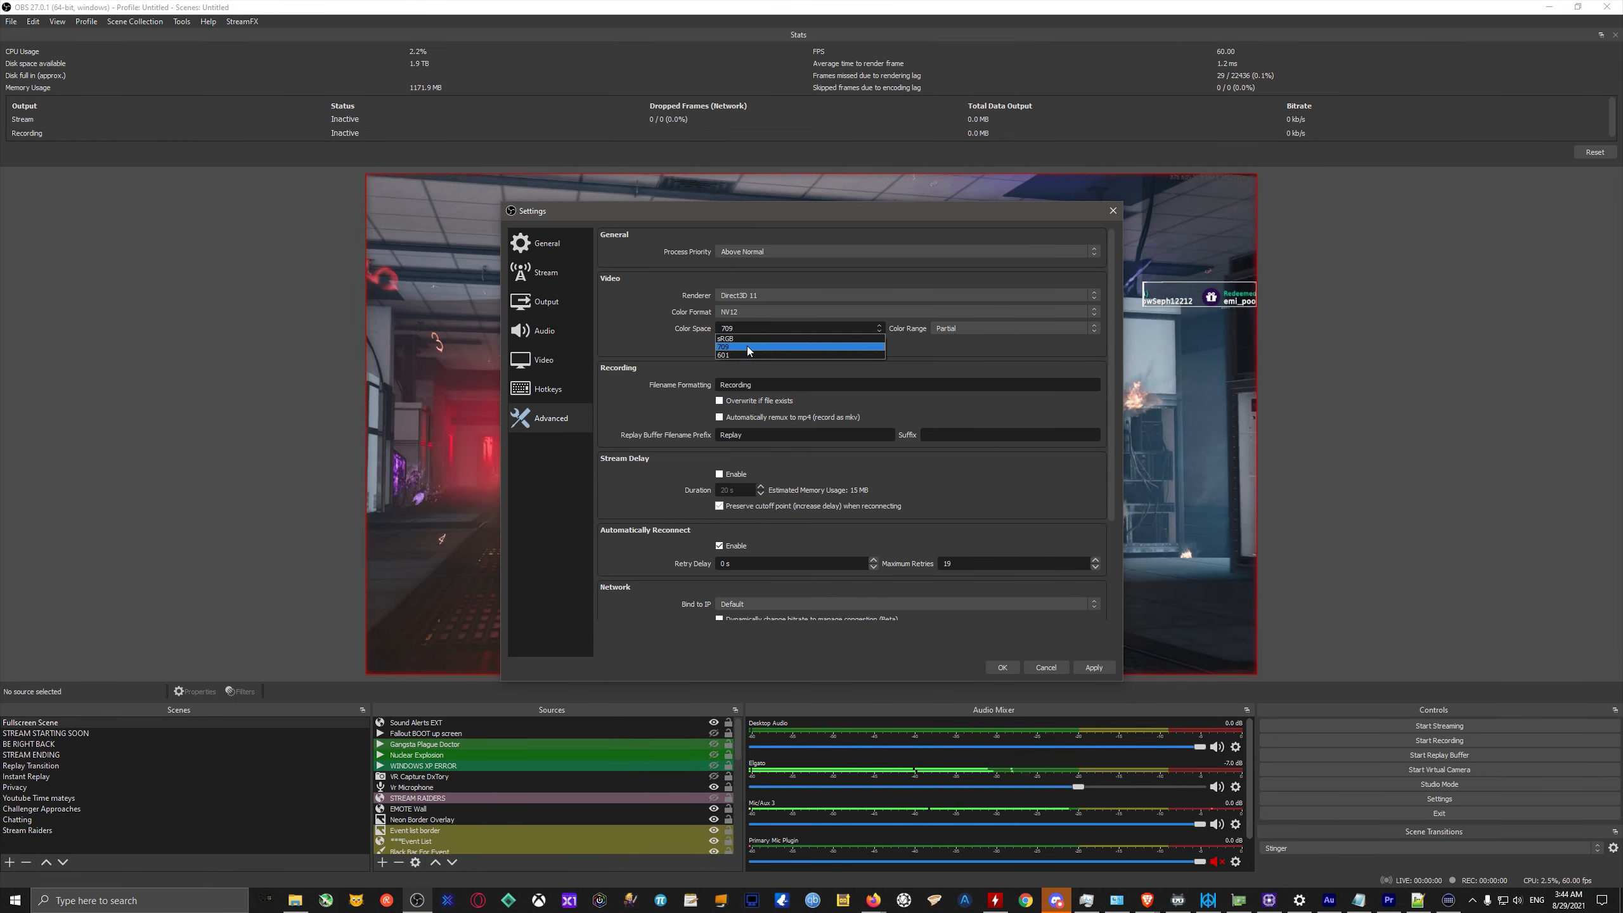
click(920, 351)
click(732, 297)
click(650, 311)
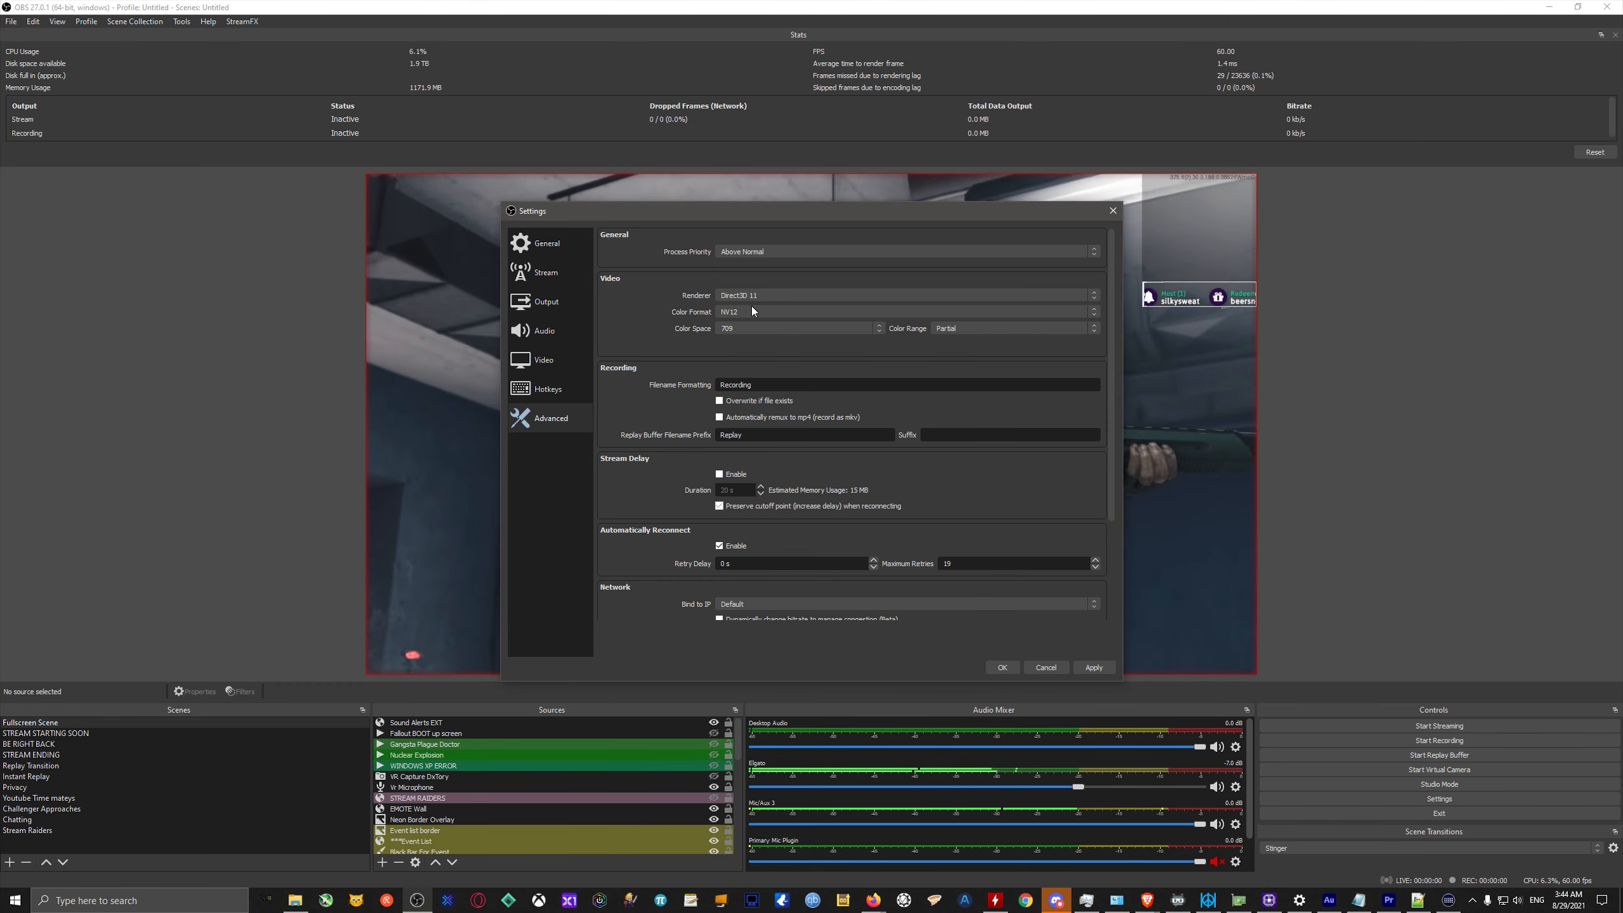
click(740, 313)
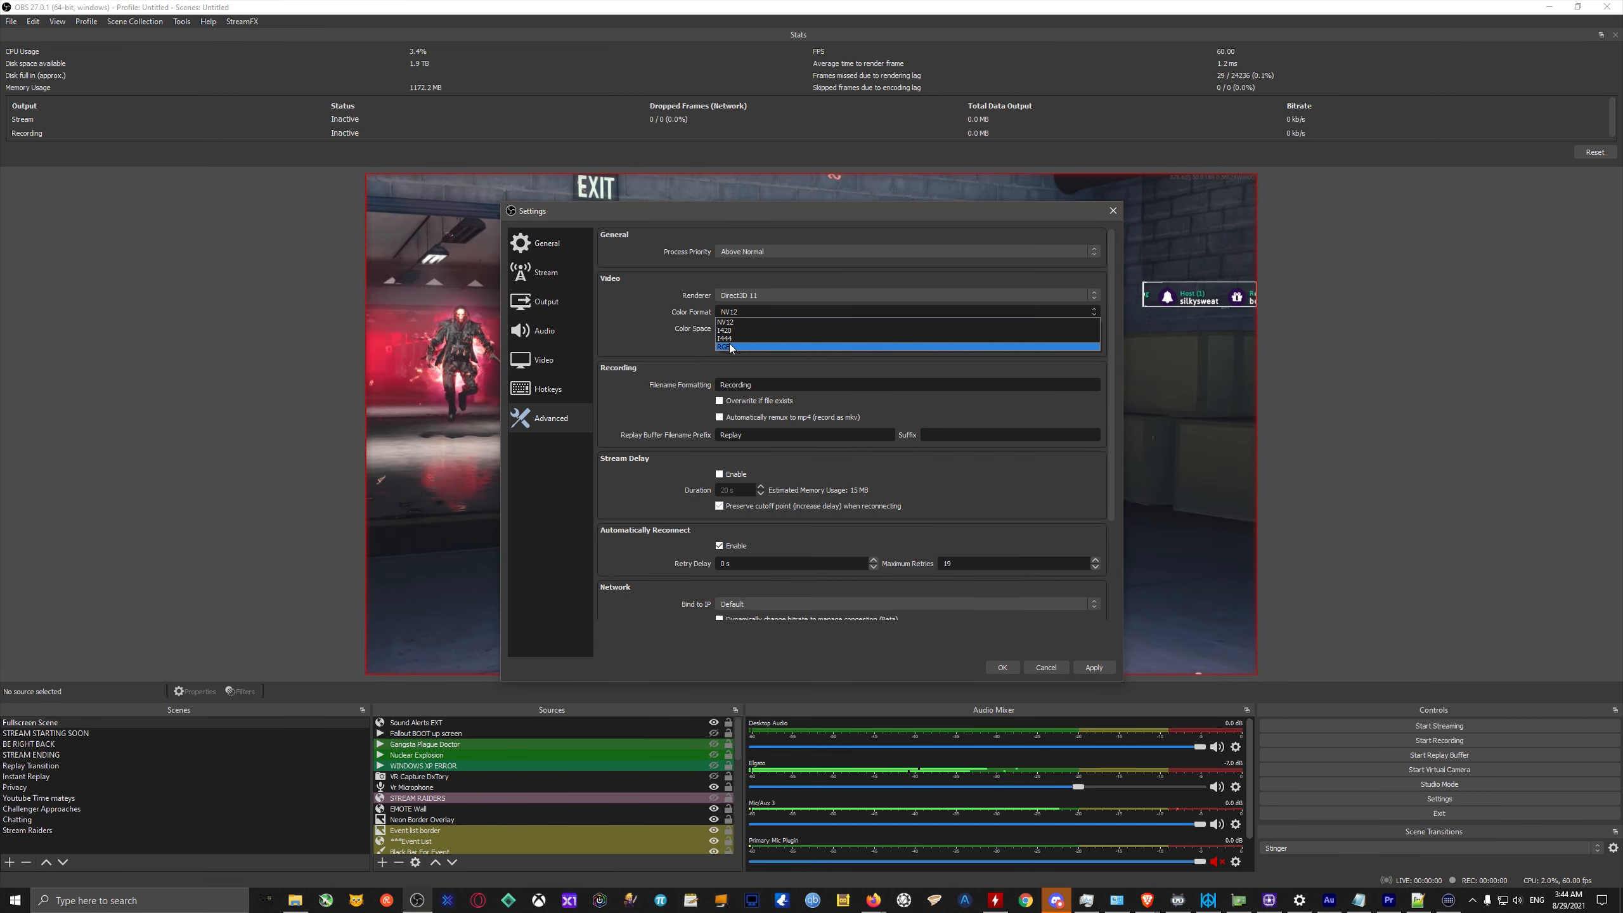
click(668, 318)
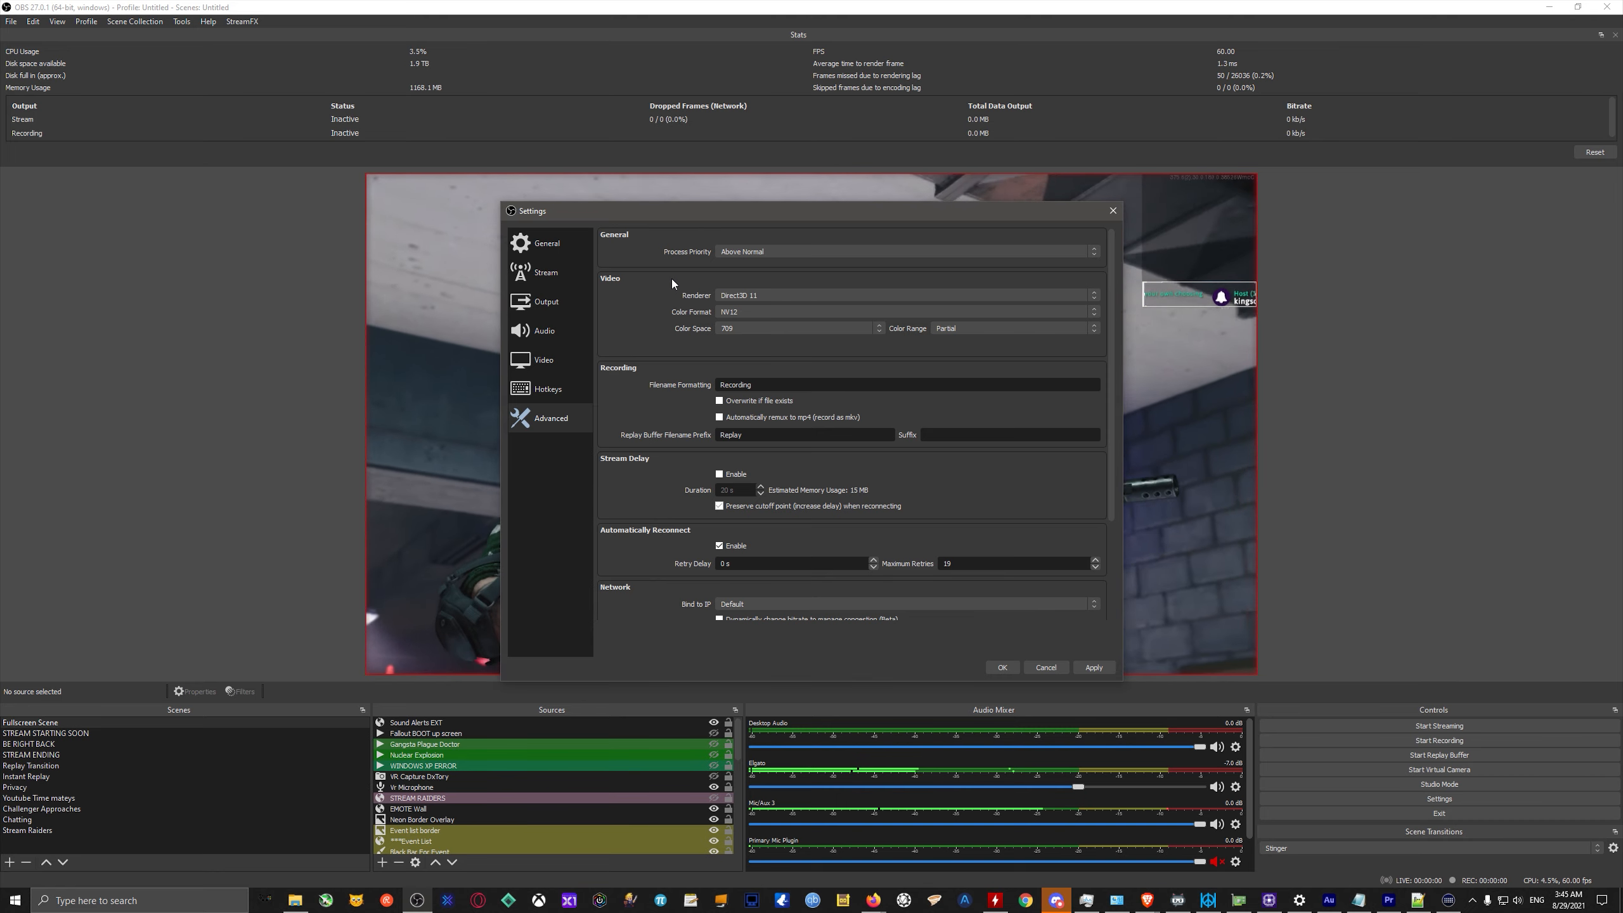
Review the process priority options in the Advanced settings and close the settings without saving changes.
click(767, 252)
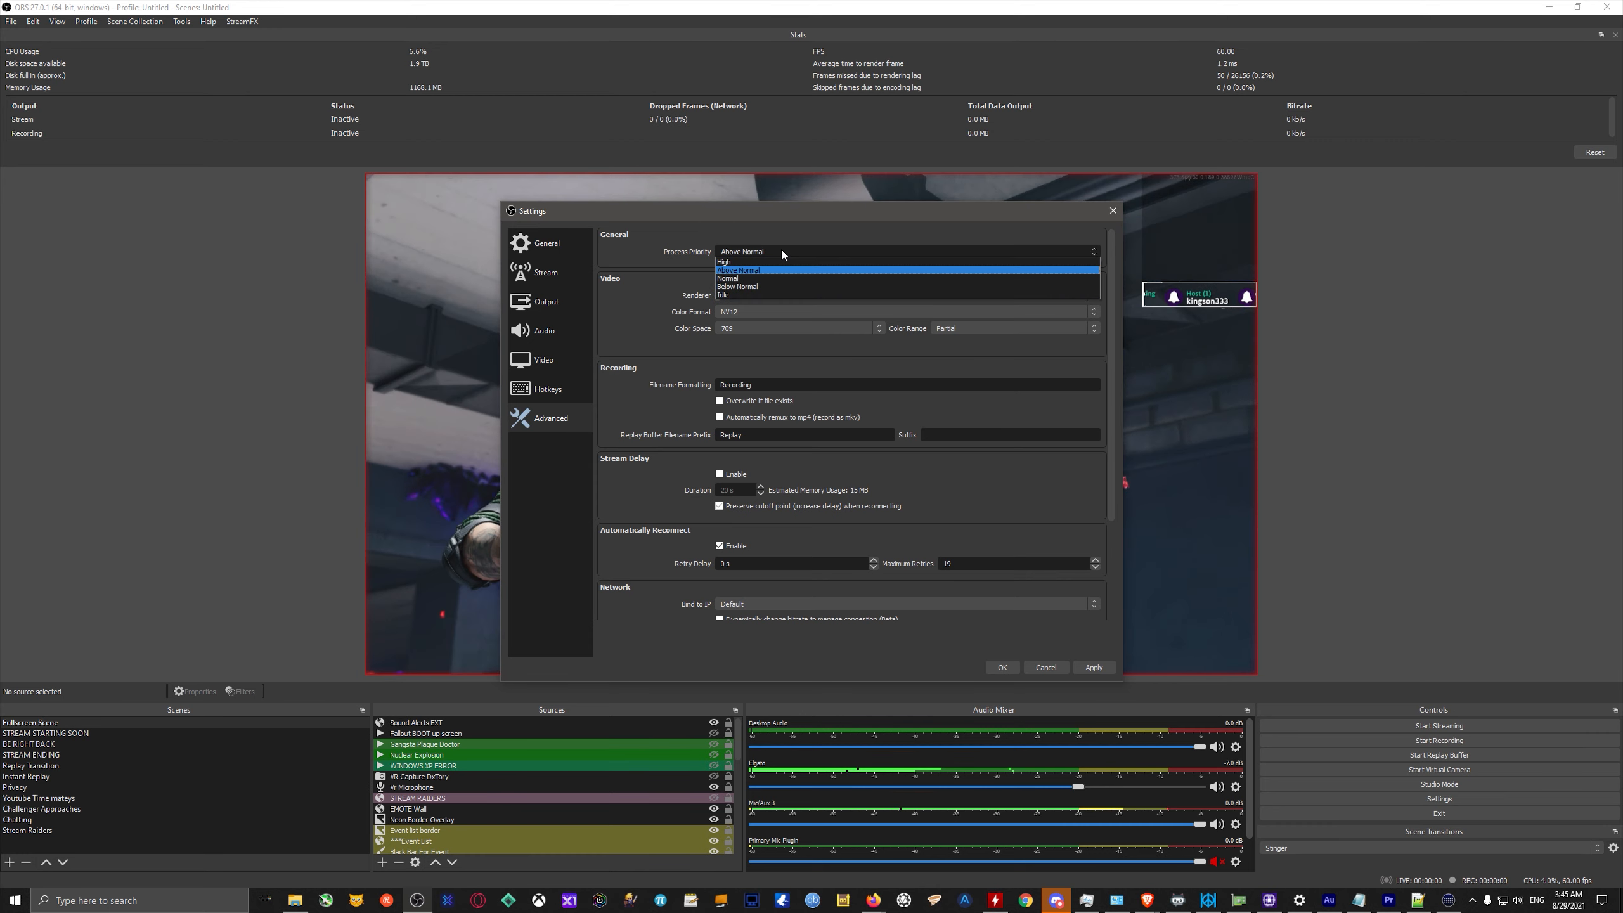
click(665, 269)
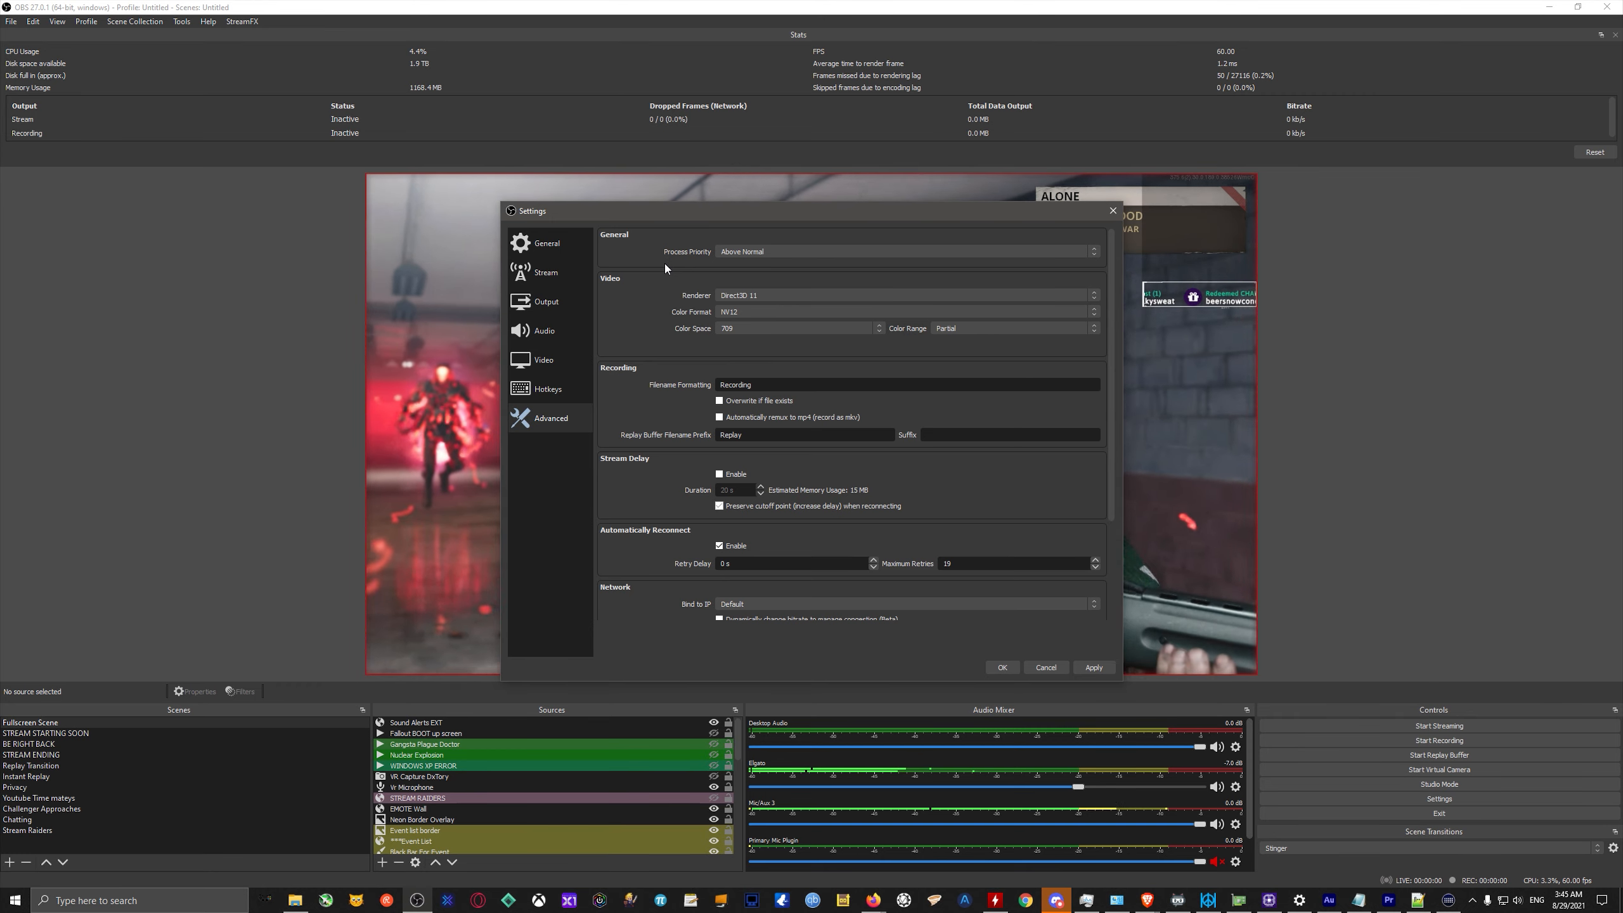
click(757, 253)
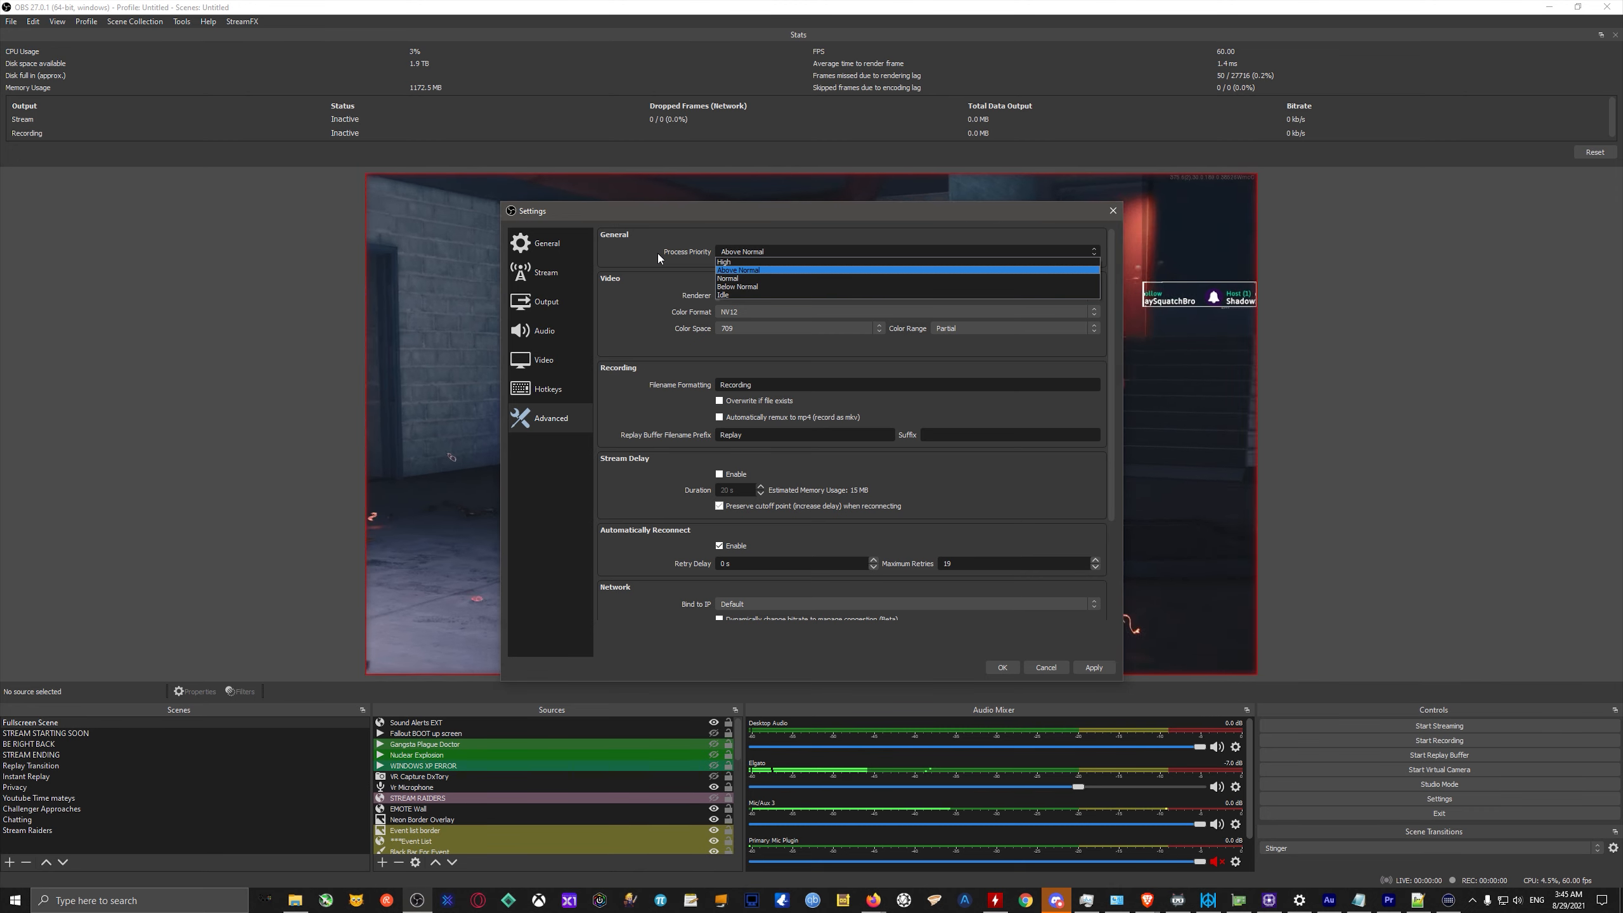
click(632, 365)
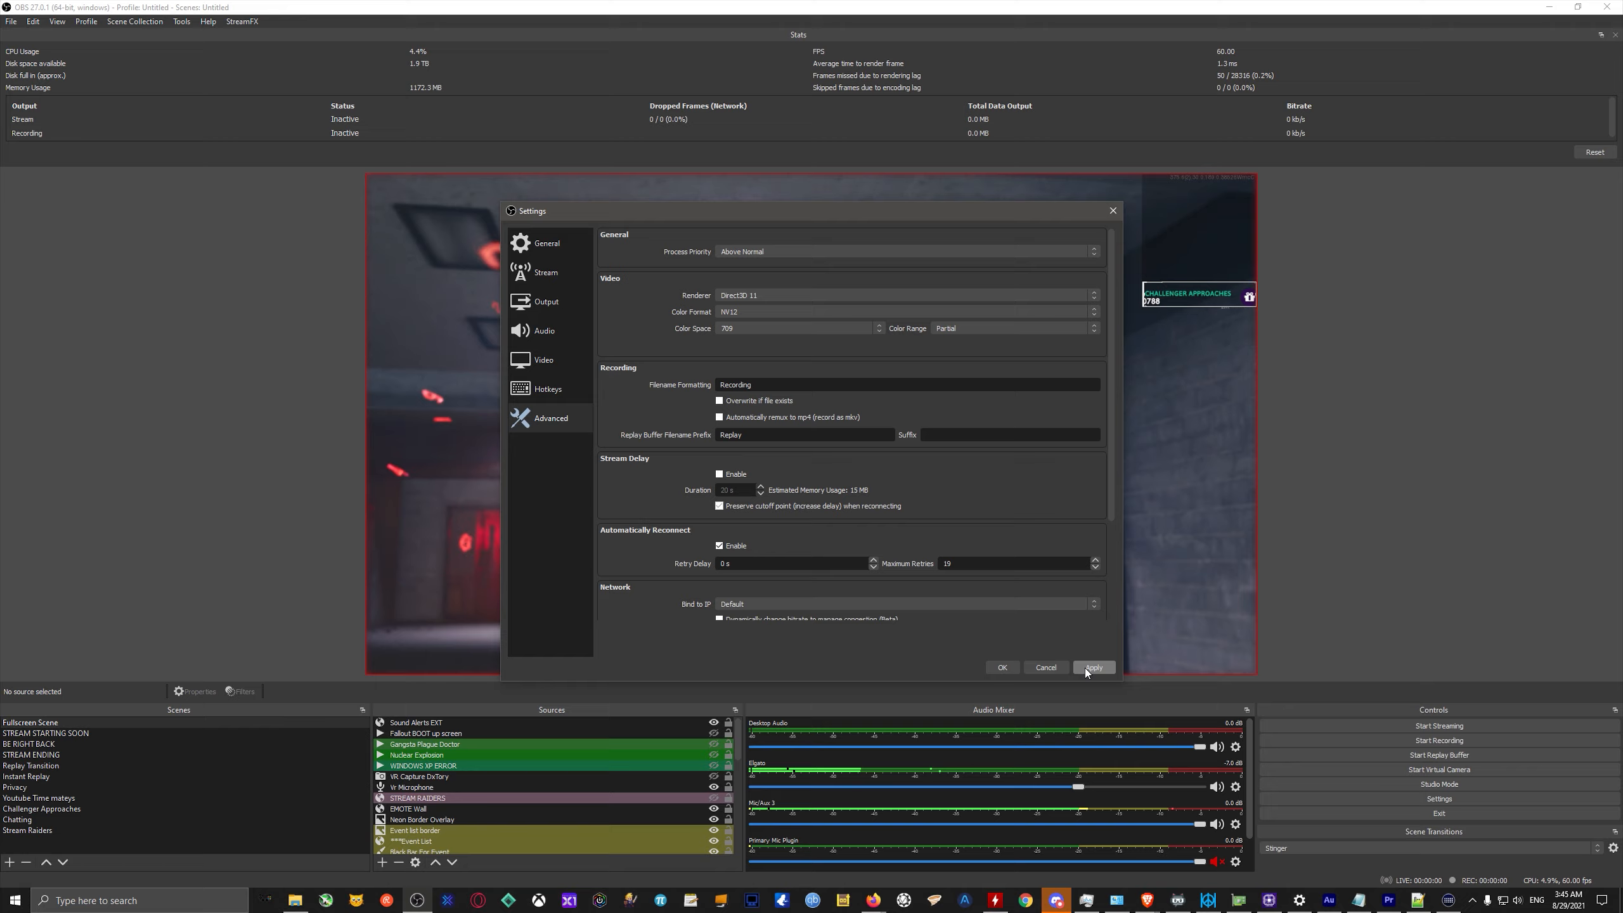
click(1046, 668)
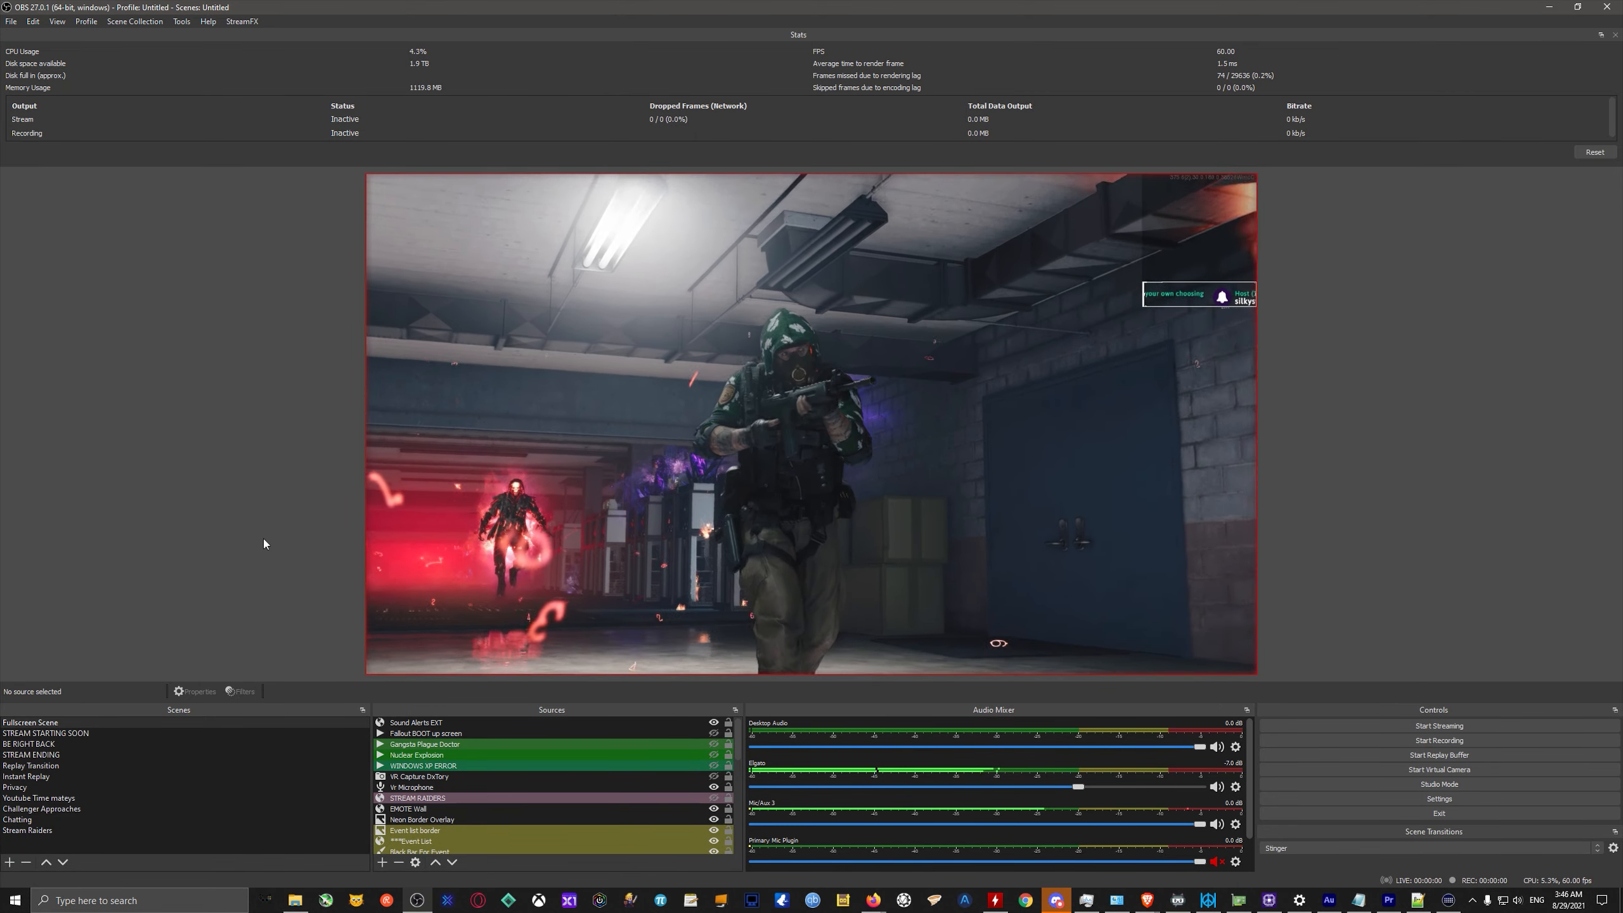
Open the Elgato source's properties, review its video format and color range options, and close them without saving.
scroll(550, 790, down, 8)
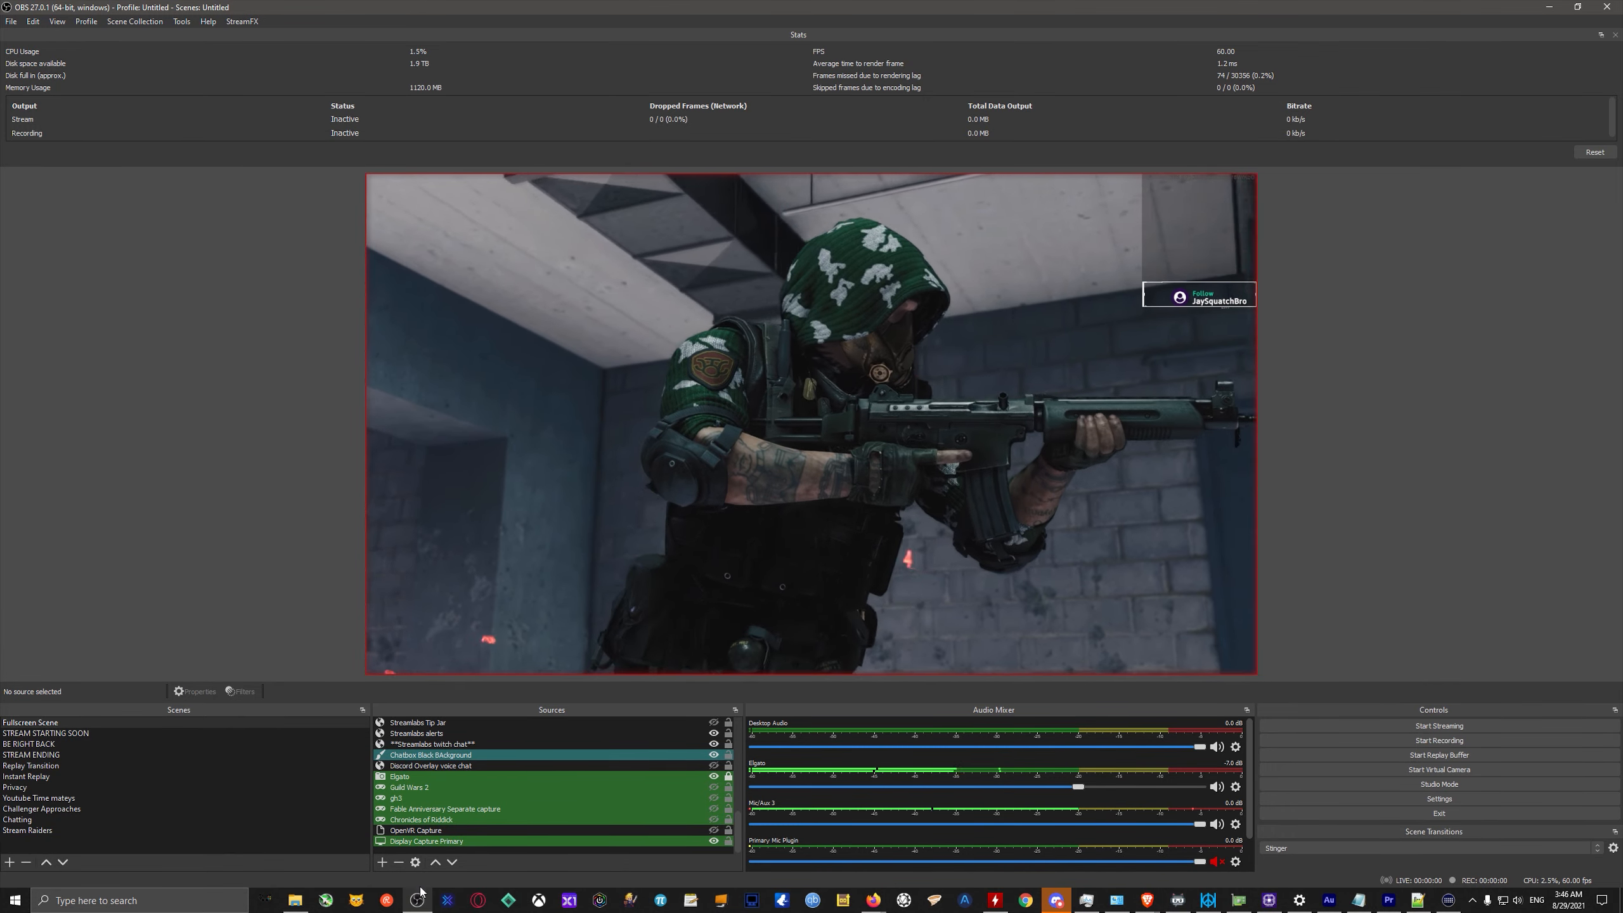
right_click(402, 778)
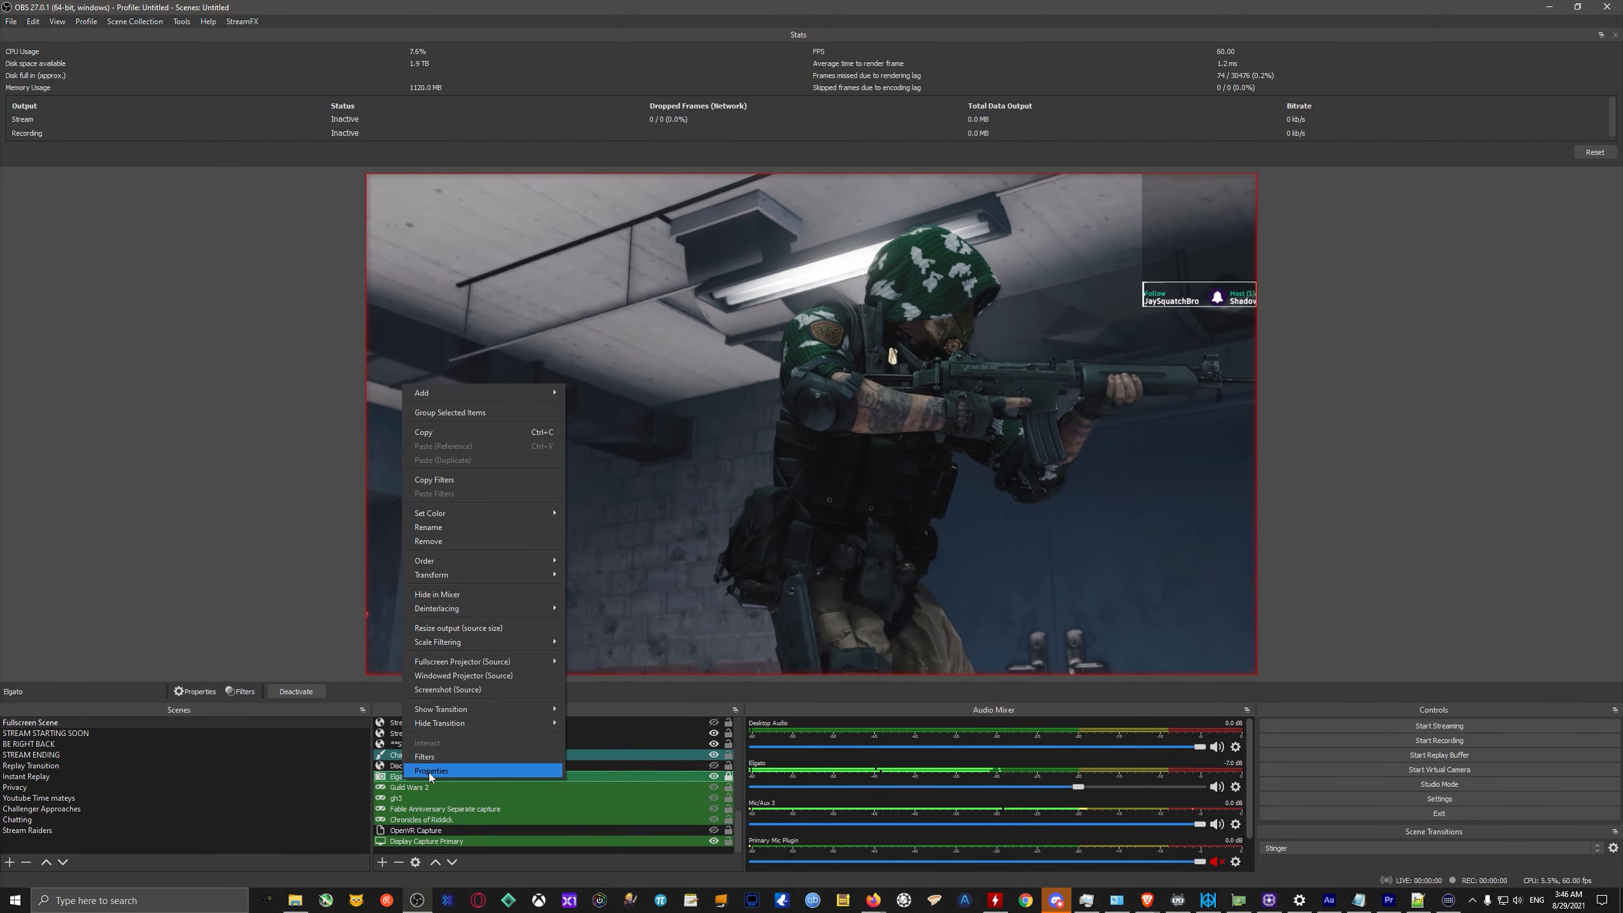
click(442, 767)
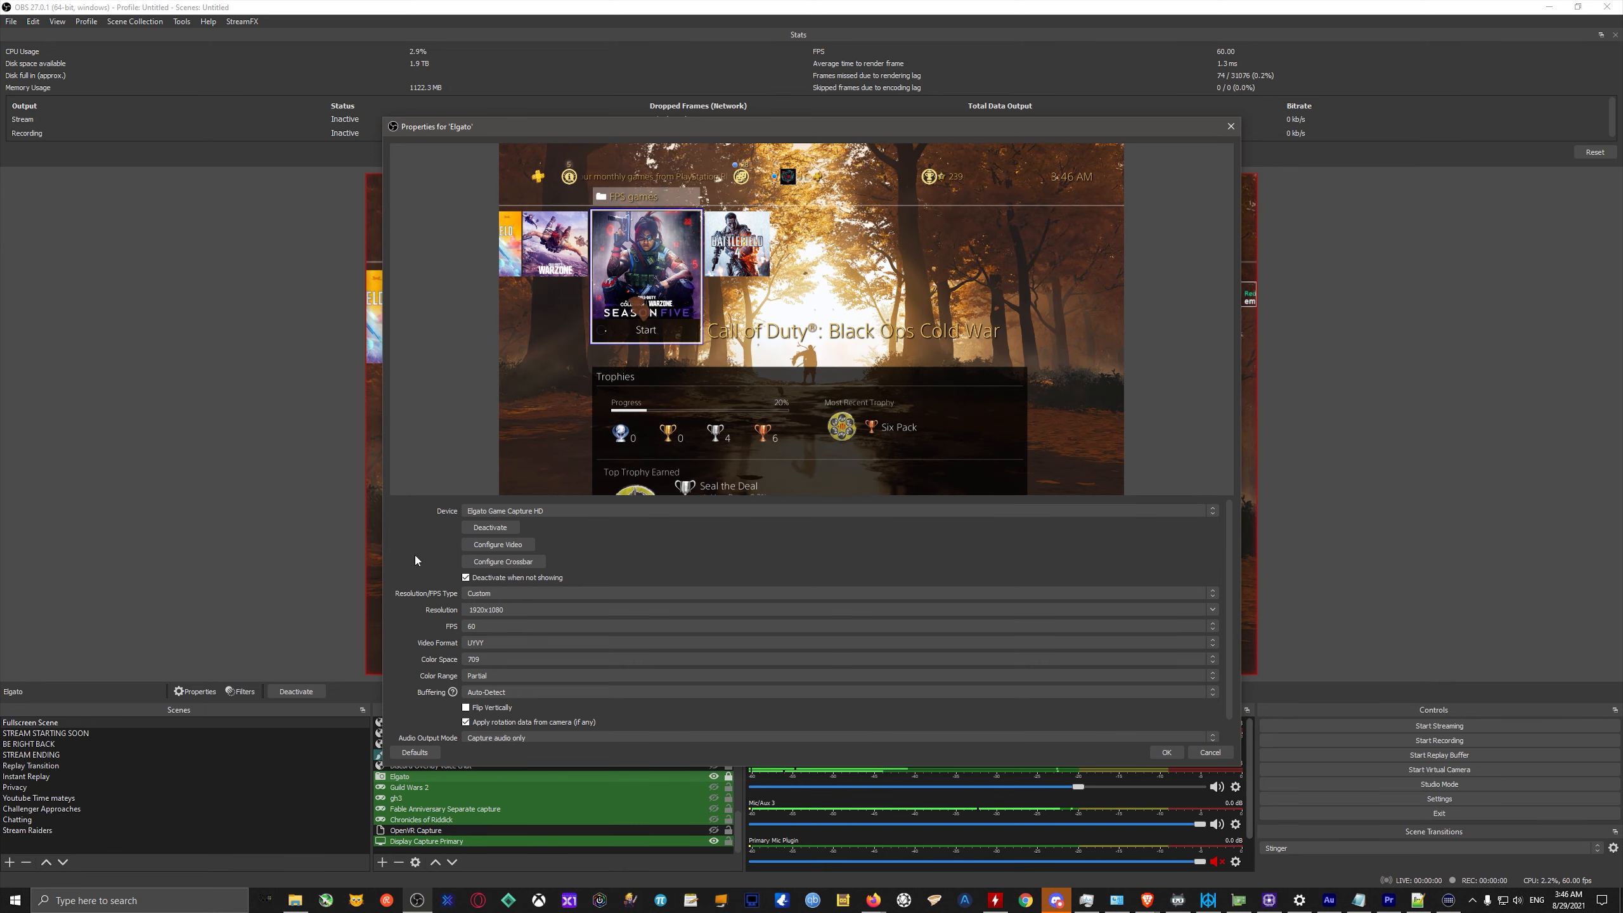
scroll(474, 626, down, 1)
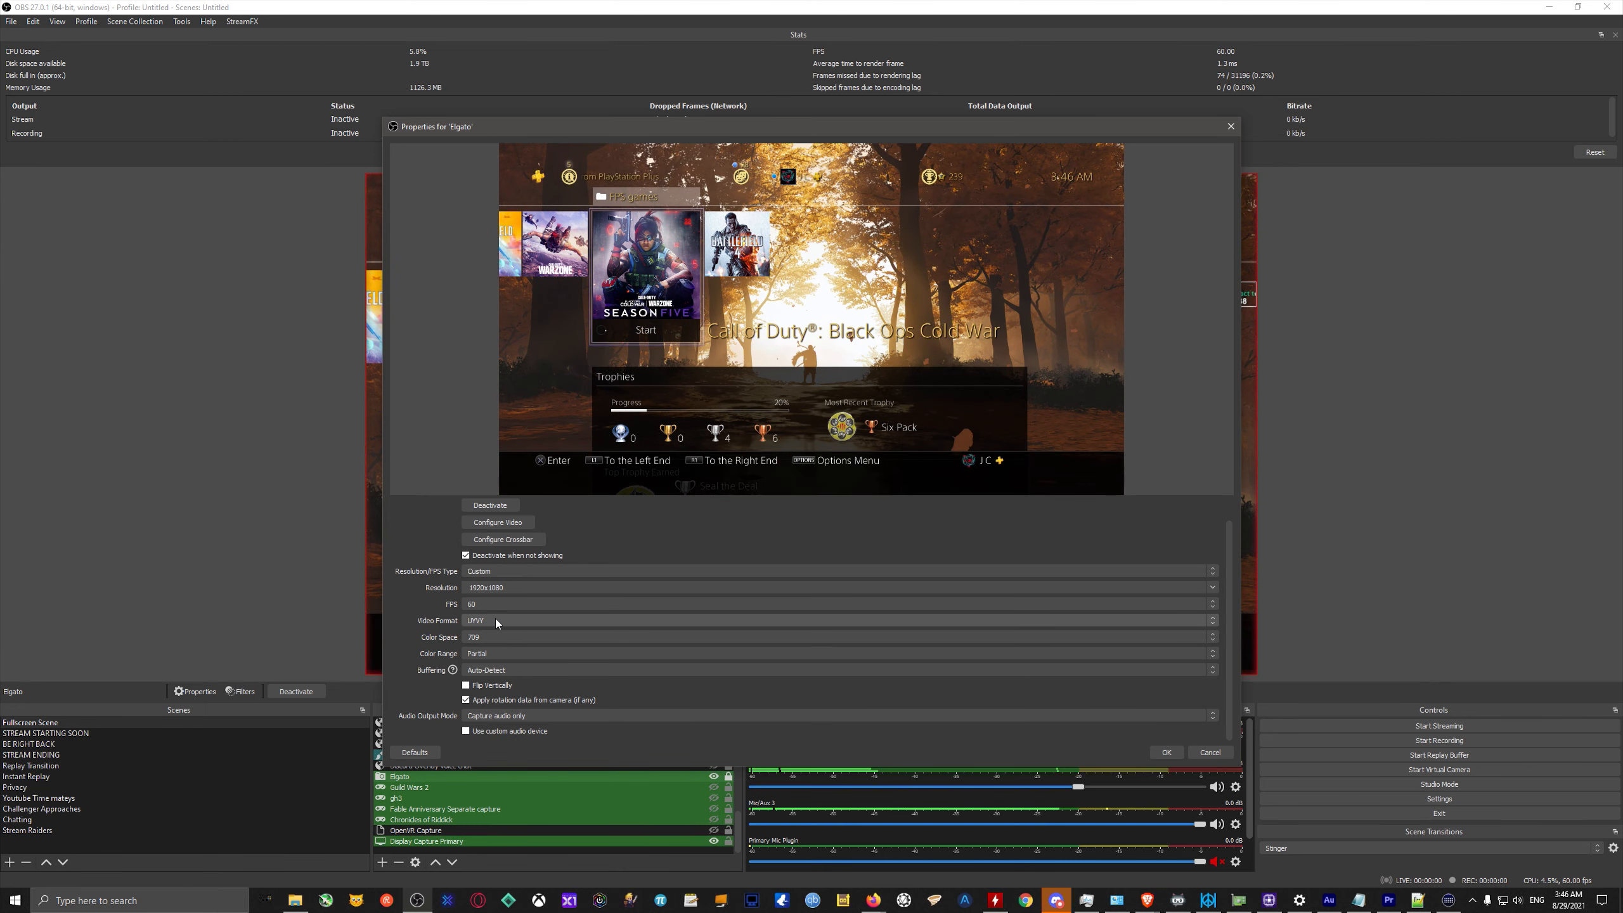
click(485, 622)
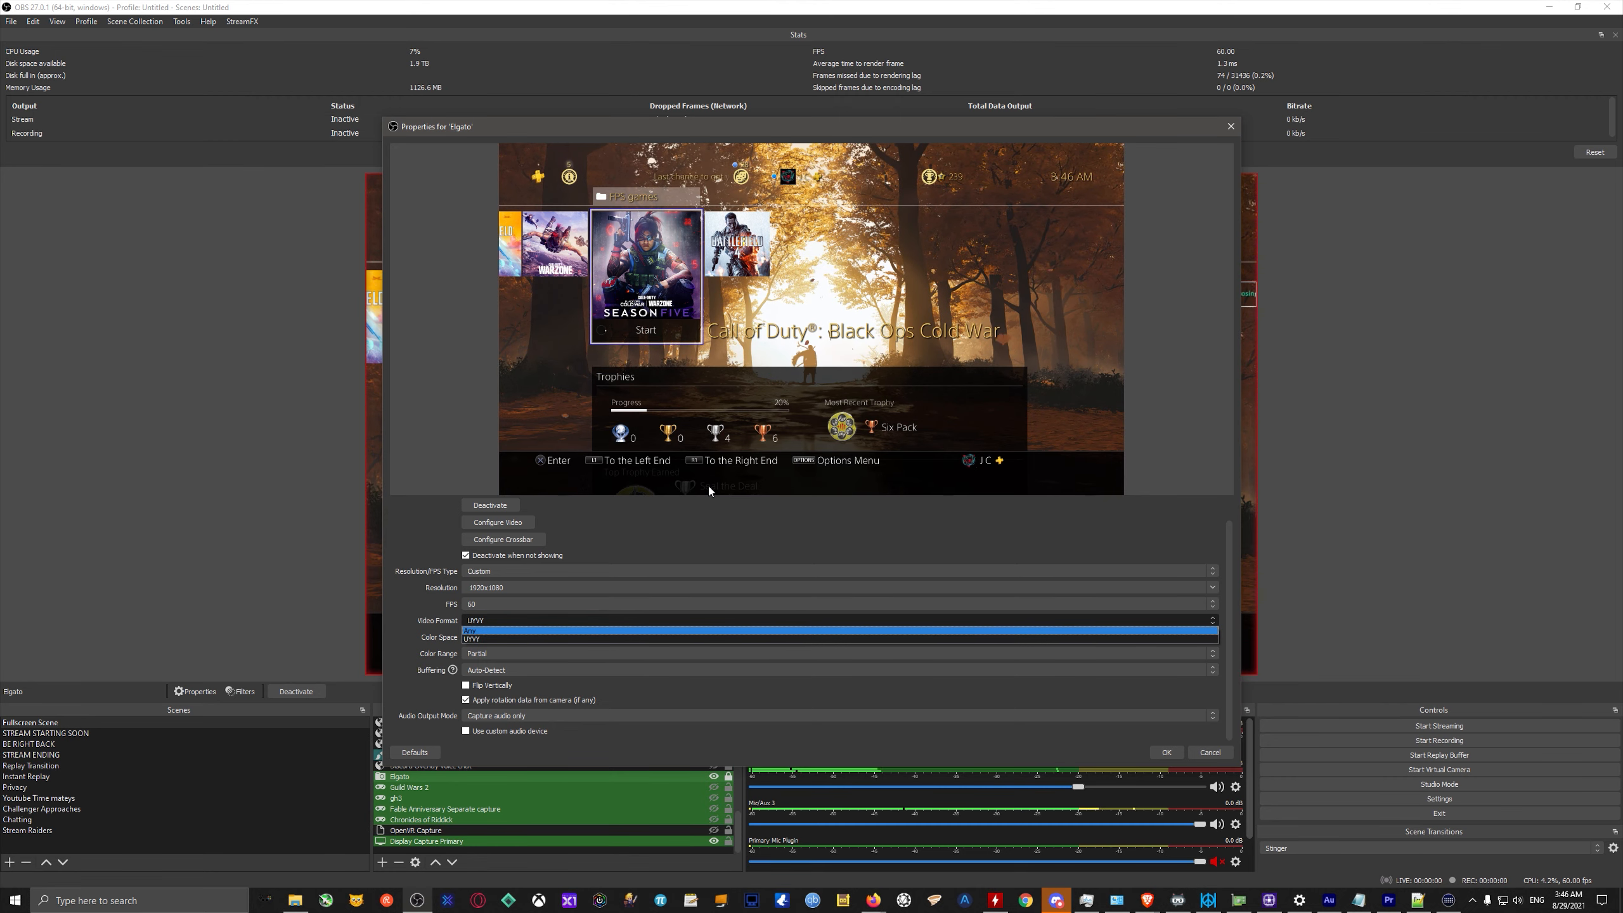
click(481, 638)
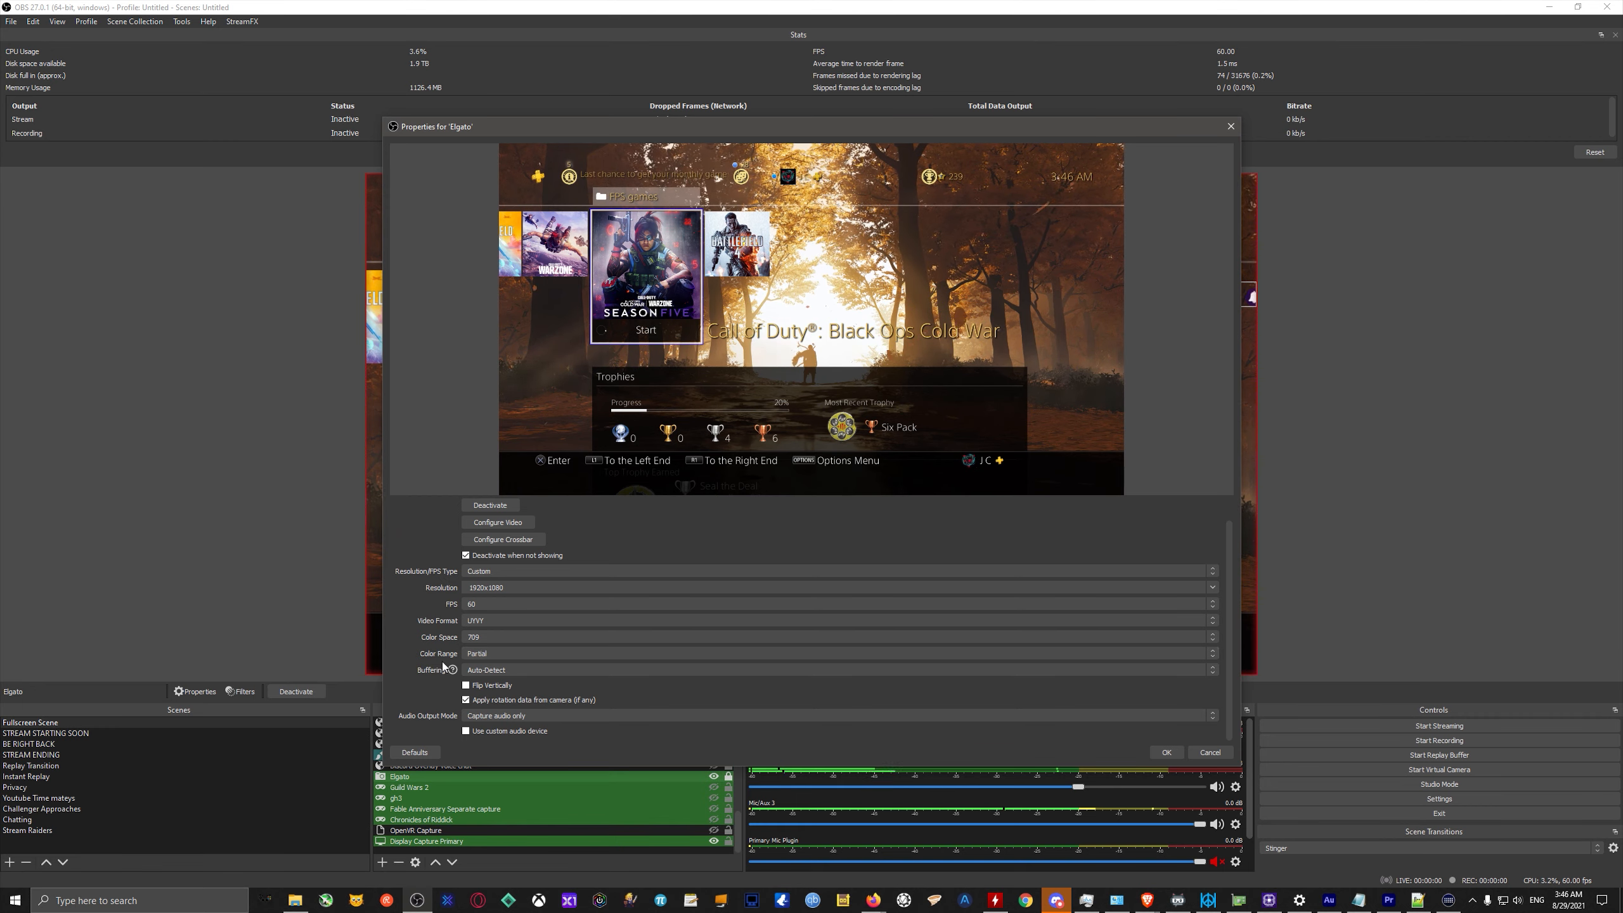
click(499, 655)
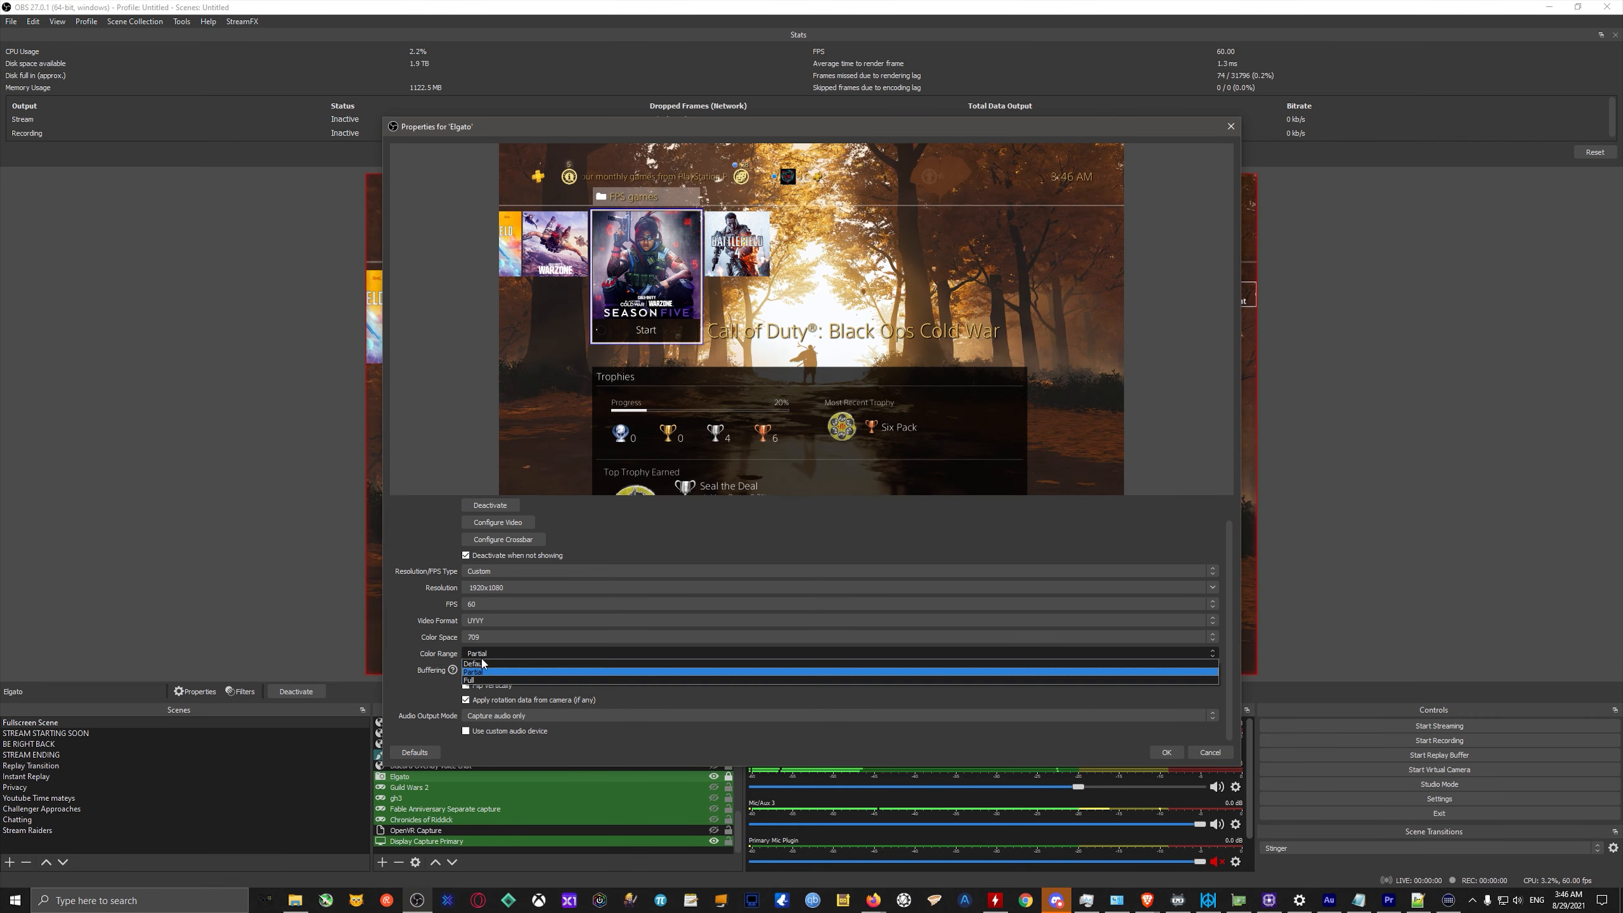
click(418, 646)
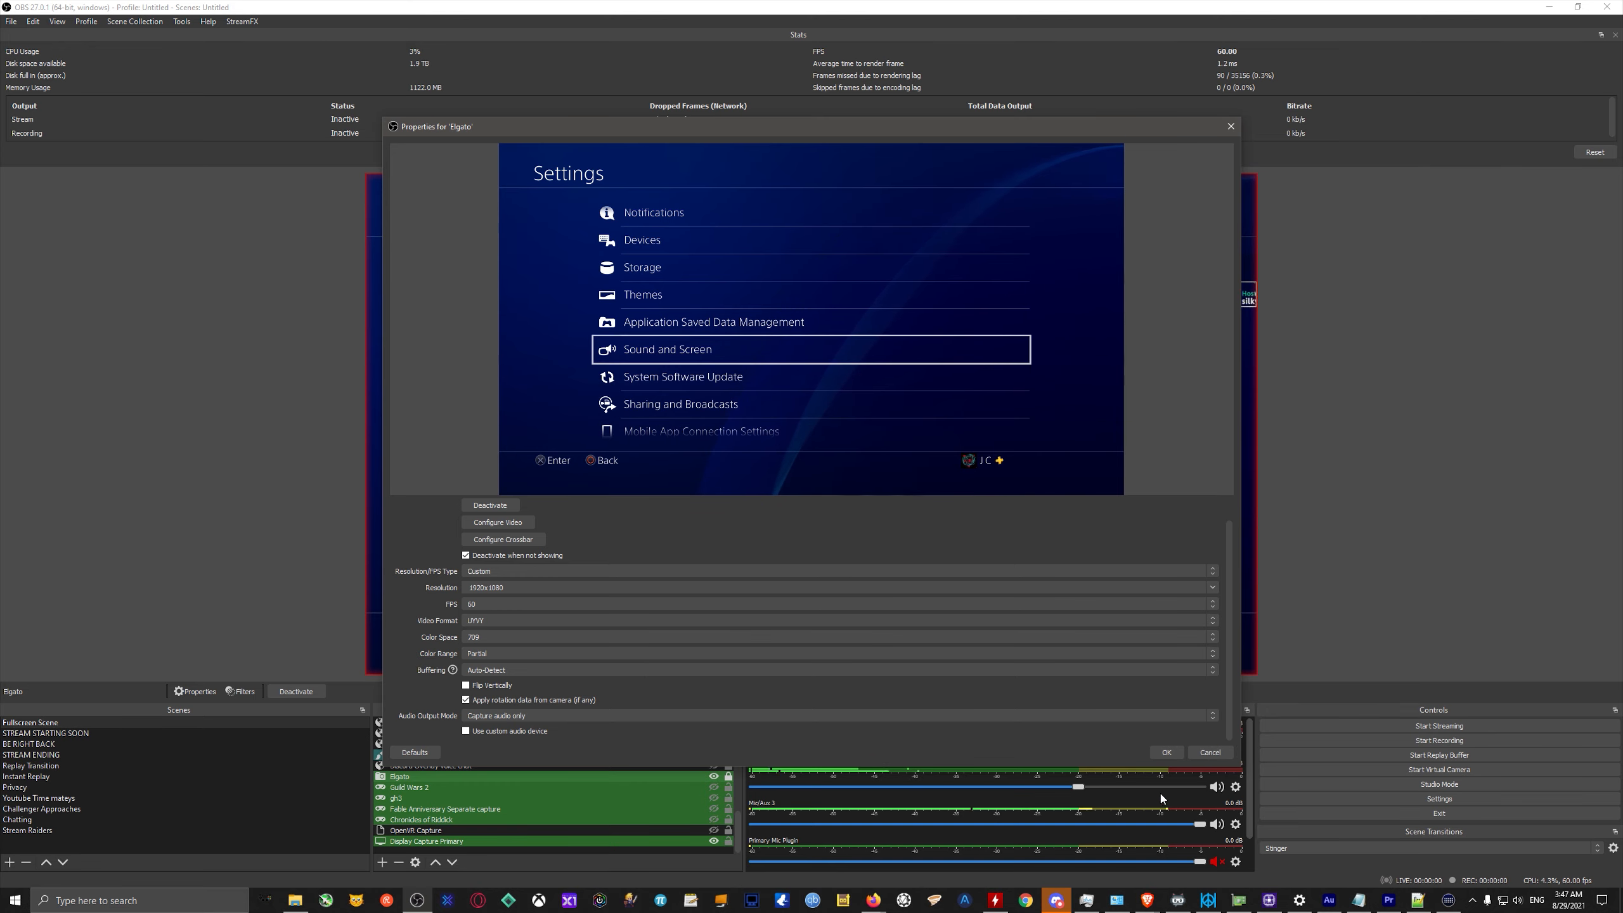
click(1209, 754)
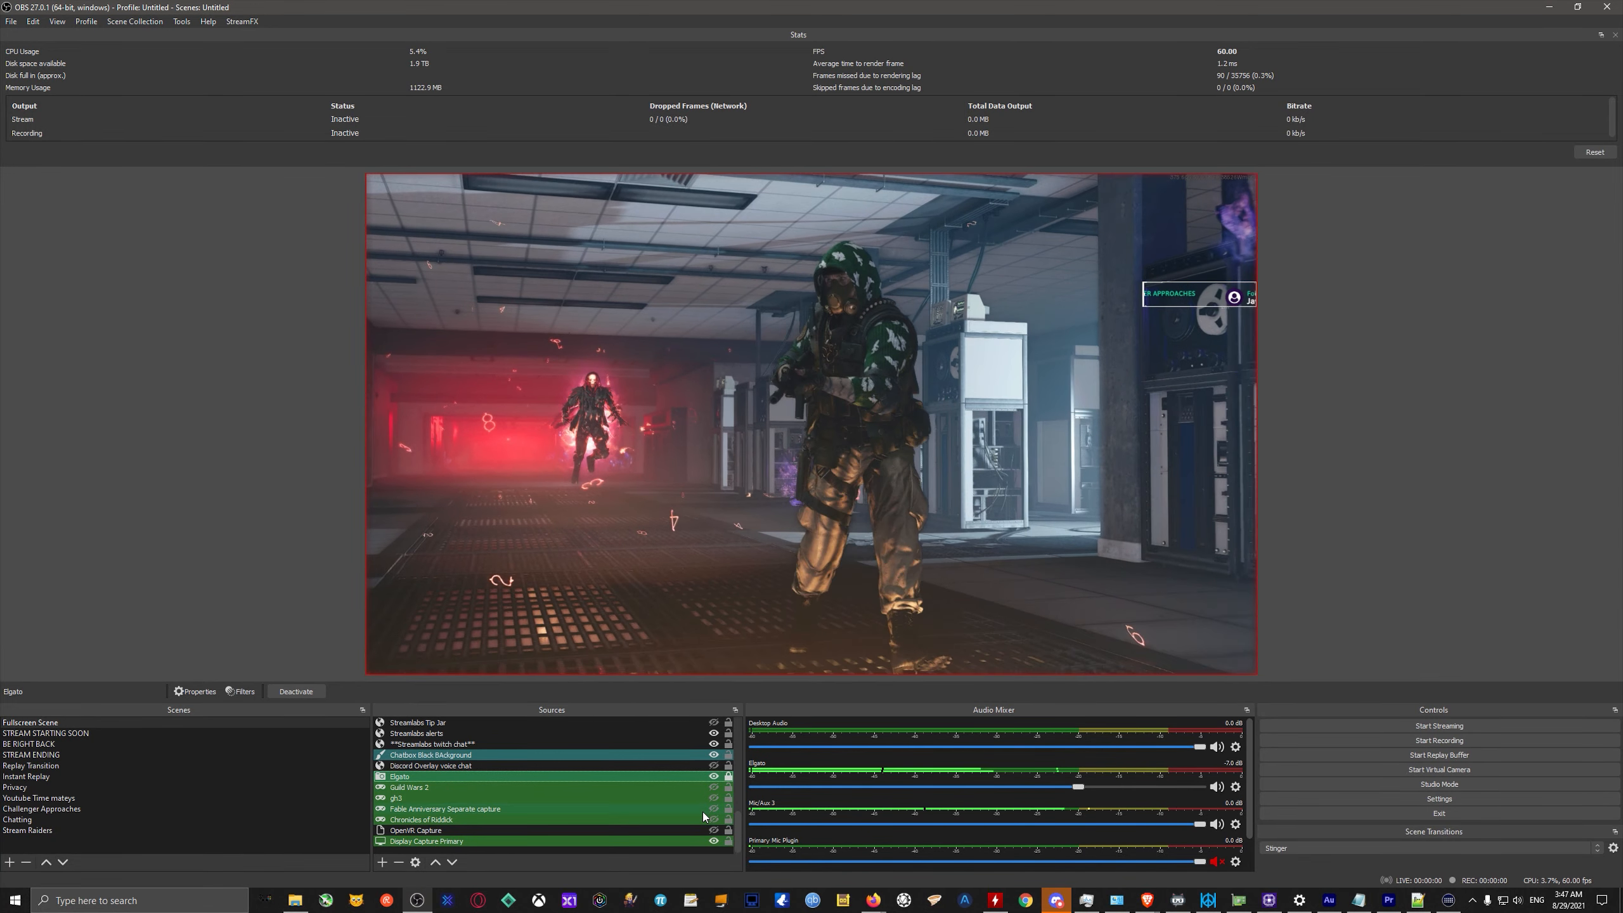
Shrink the OBS window, switch to Task Manager, expand the OBS Studio process group and go to the main OBS process's details.
click(1573, 9)
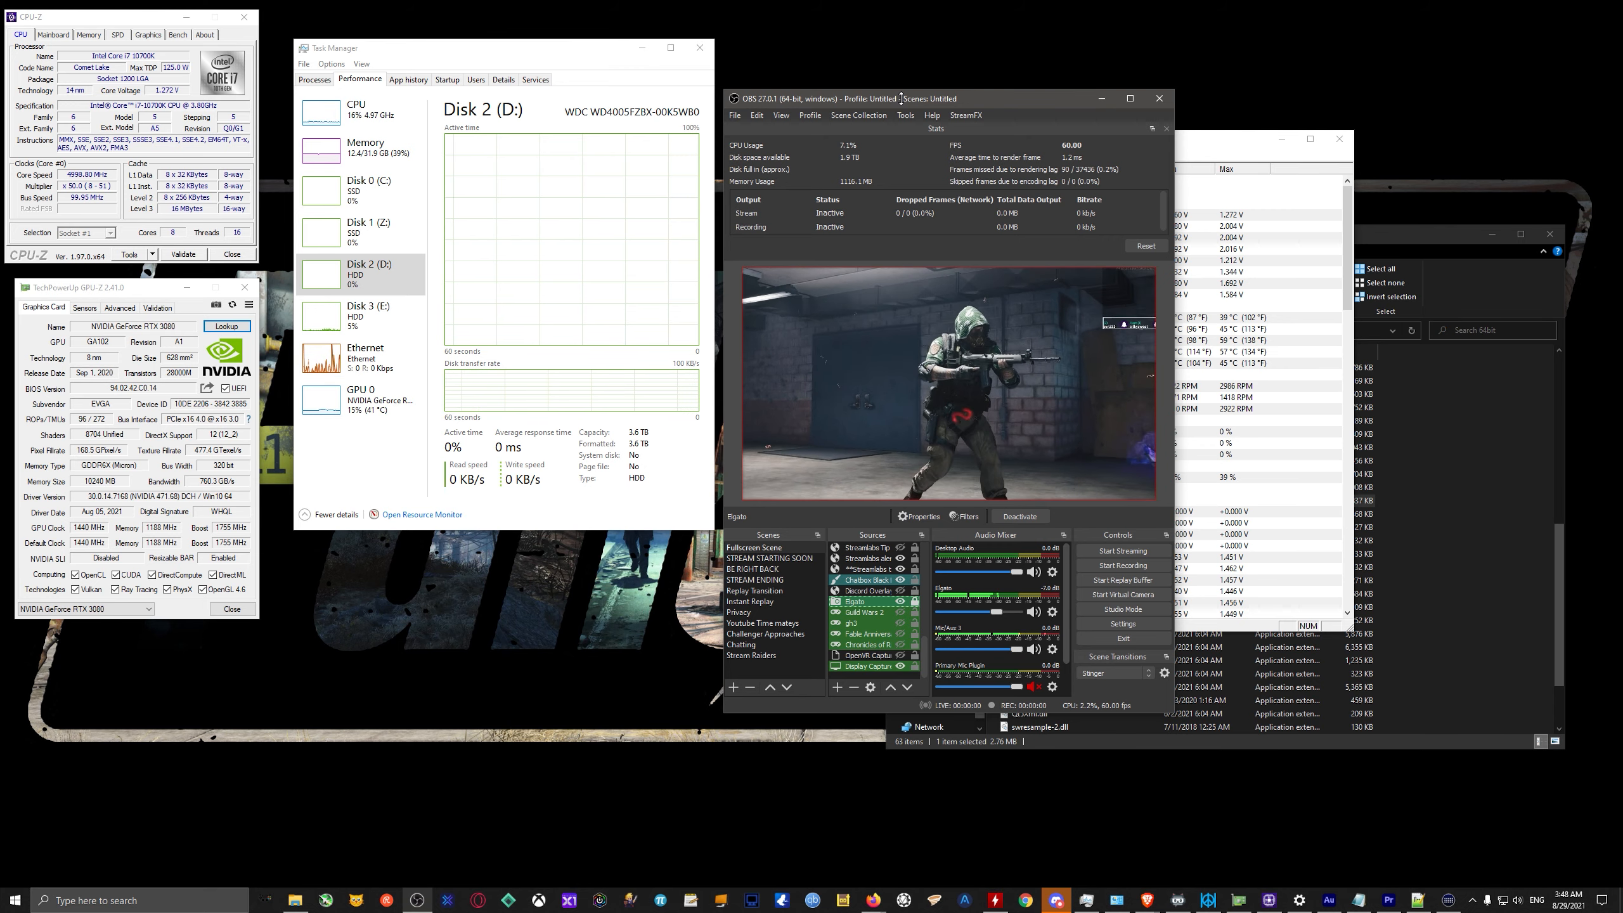
click(315, 79)
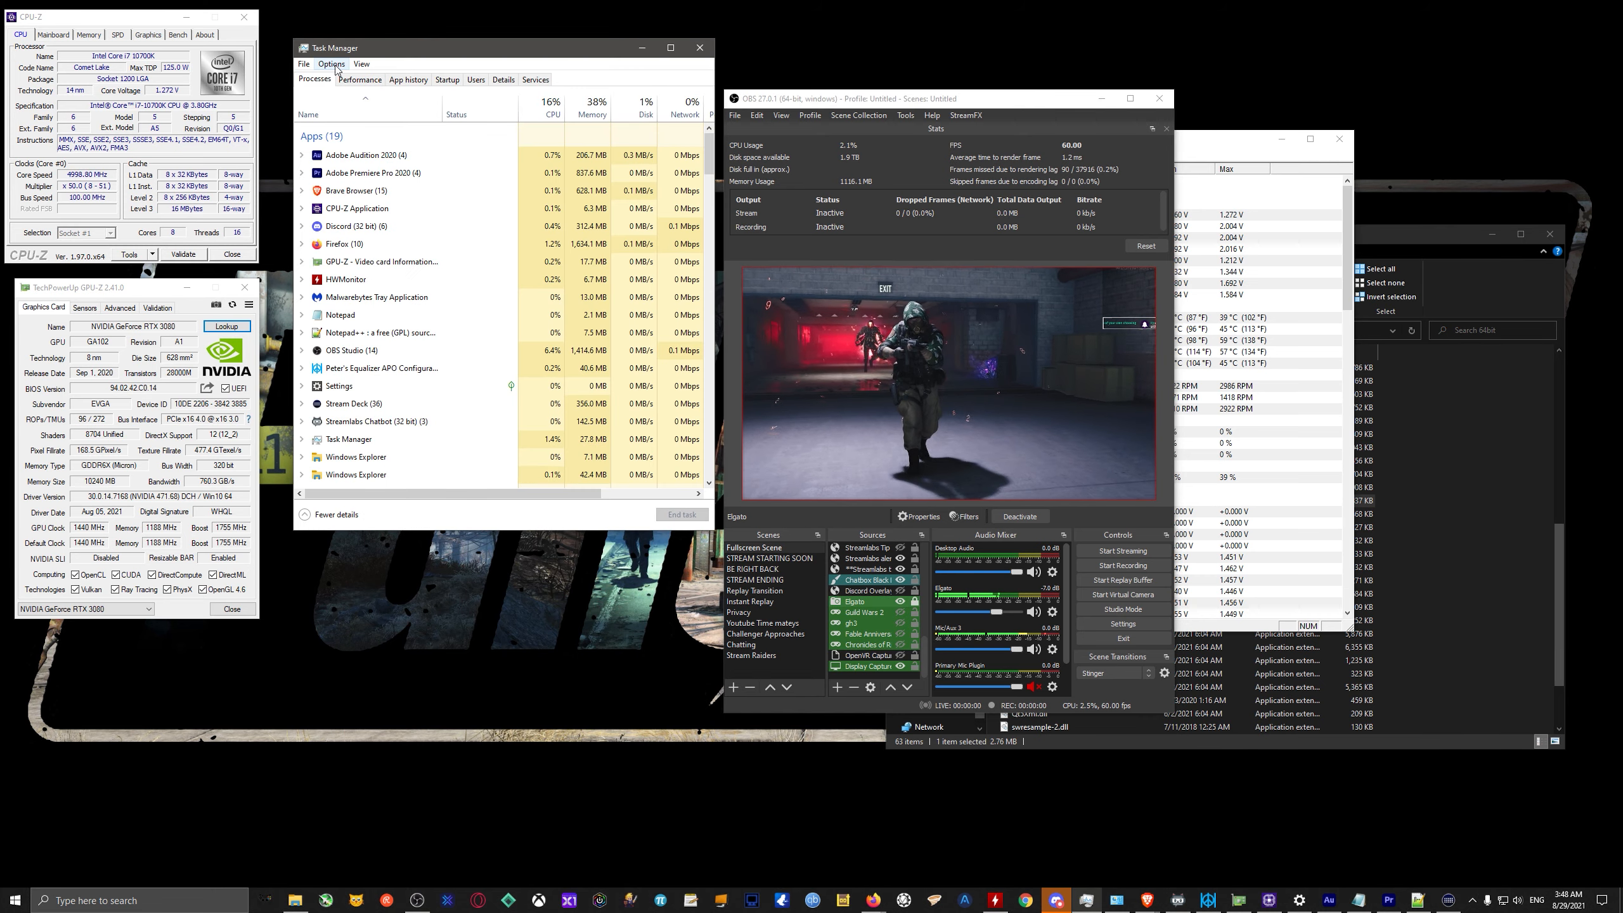
scroll(370, 128, down, 1)
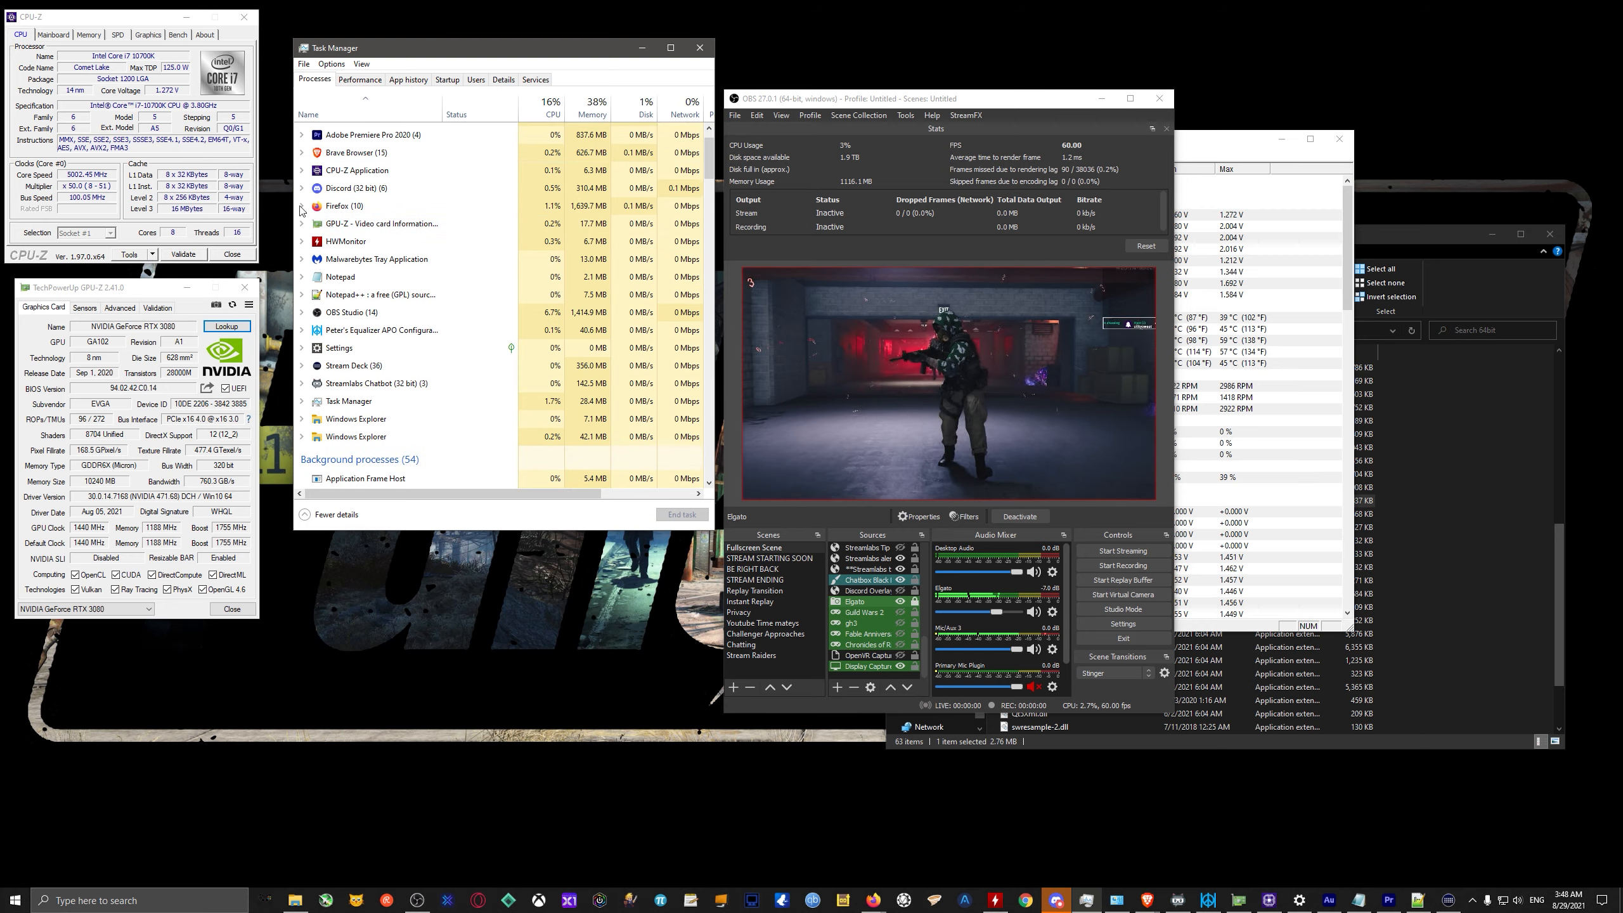
click(372, 113)
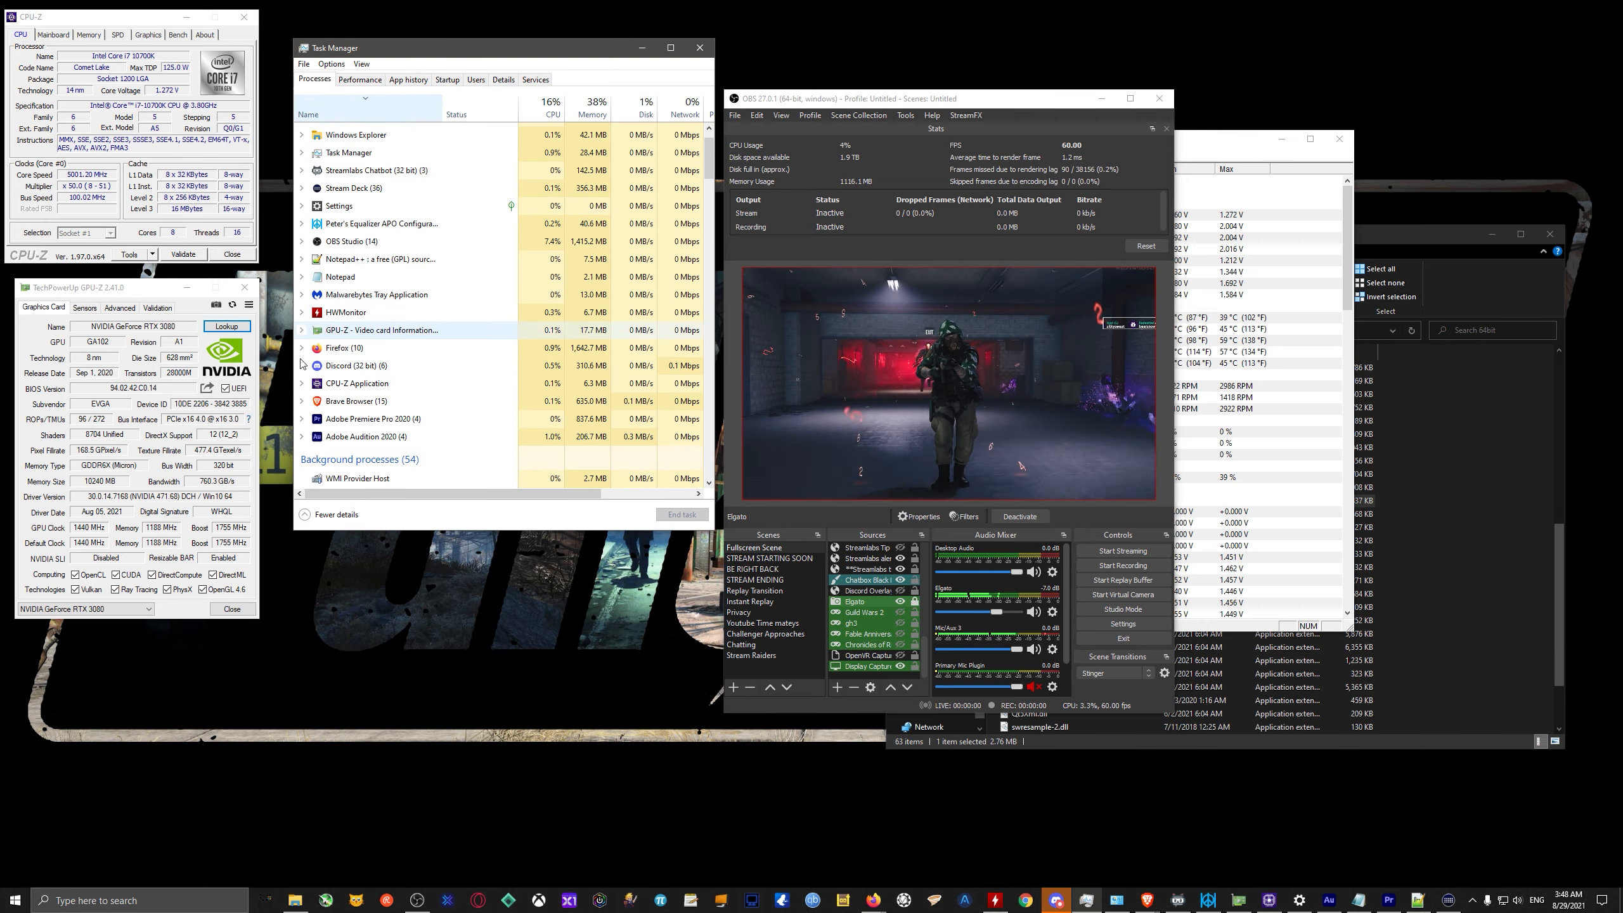
click(302, 241)
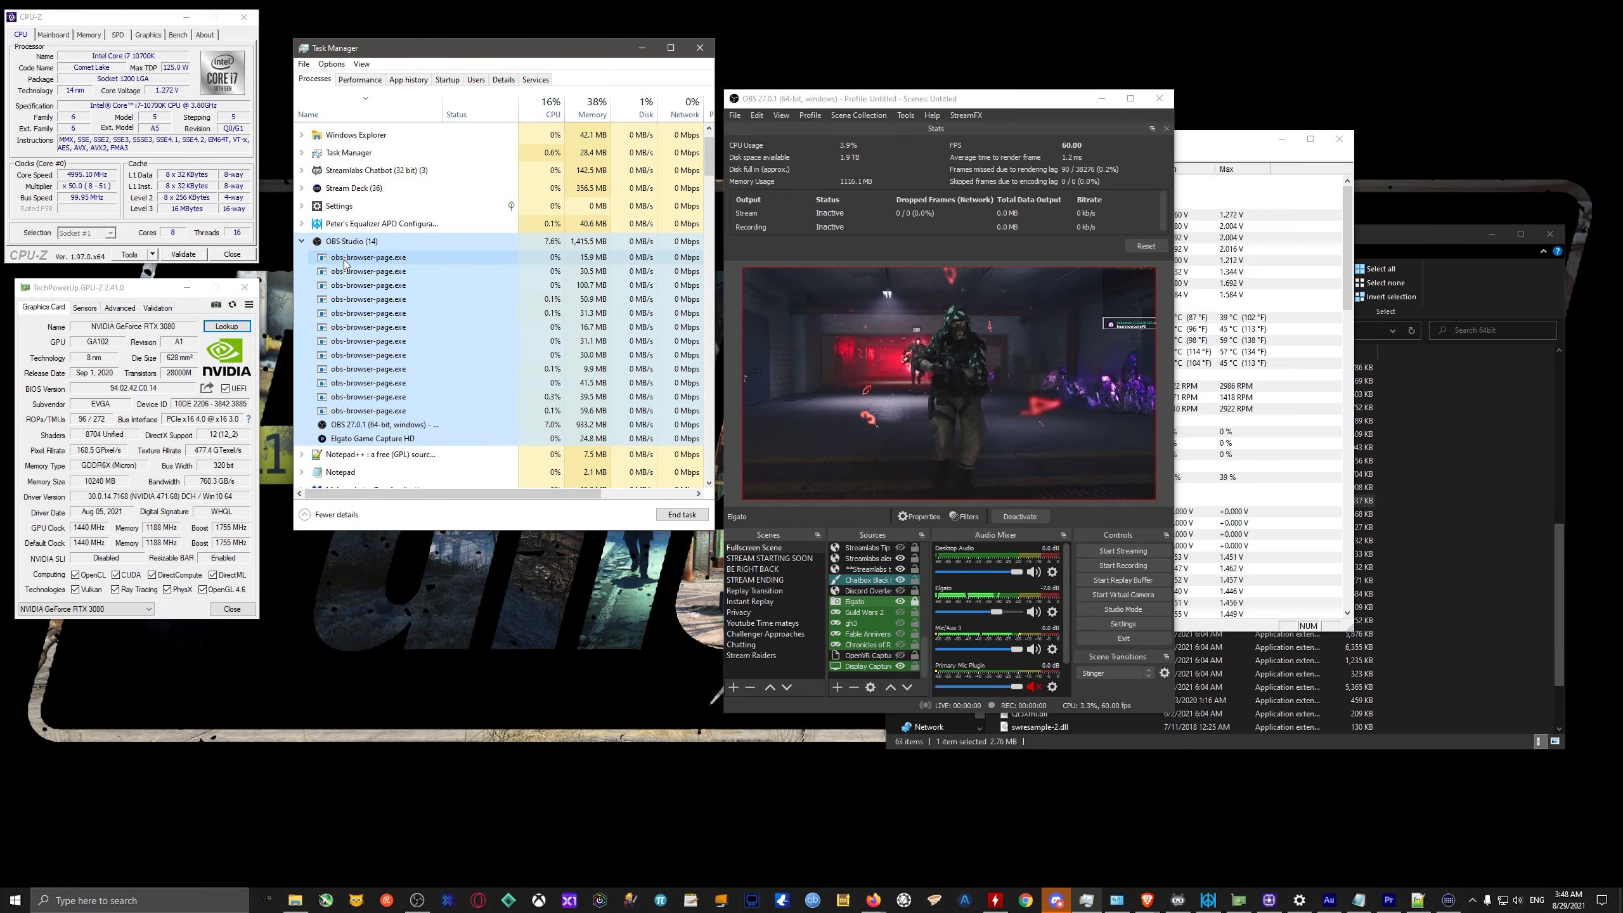
click(363, 425)
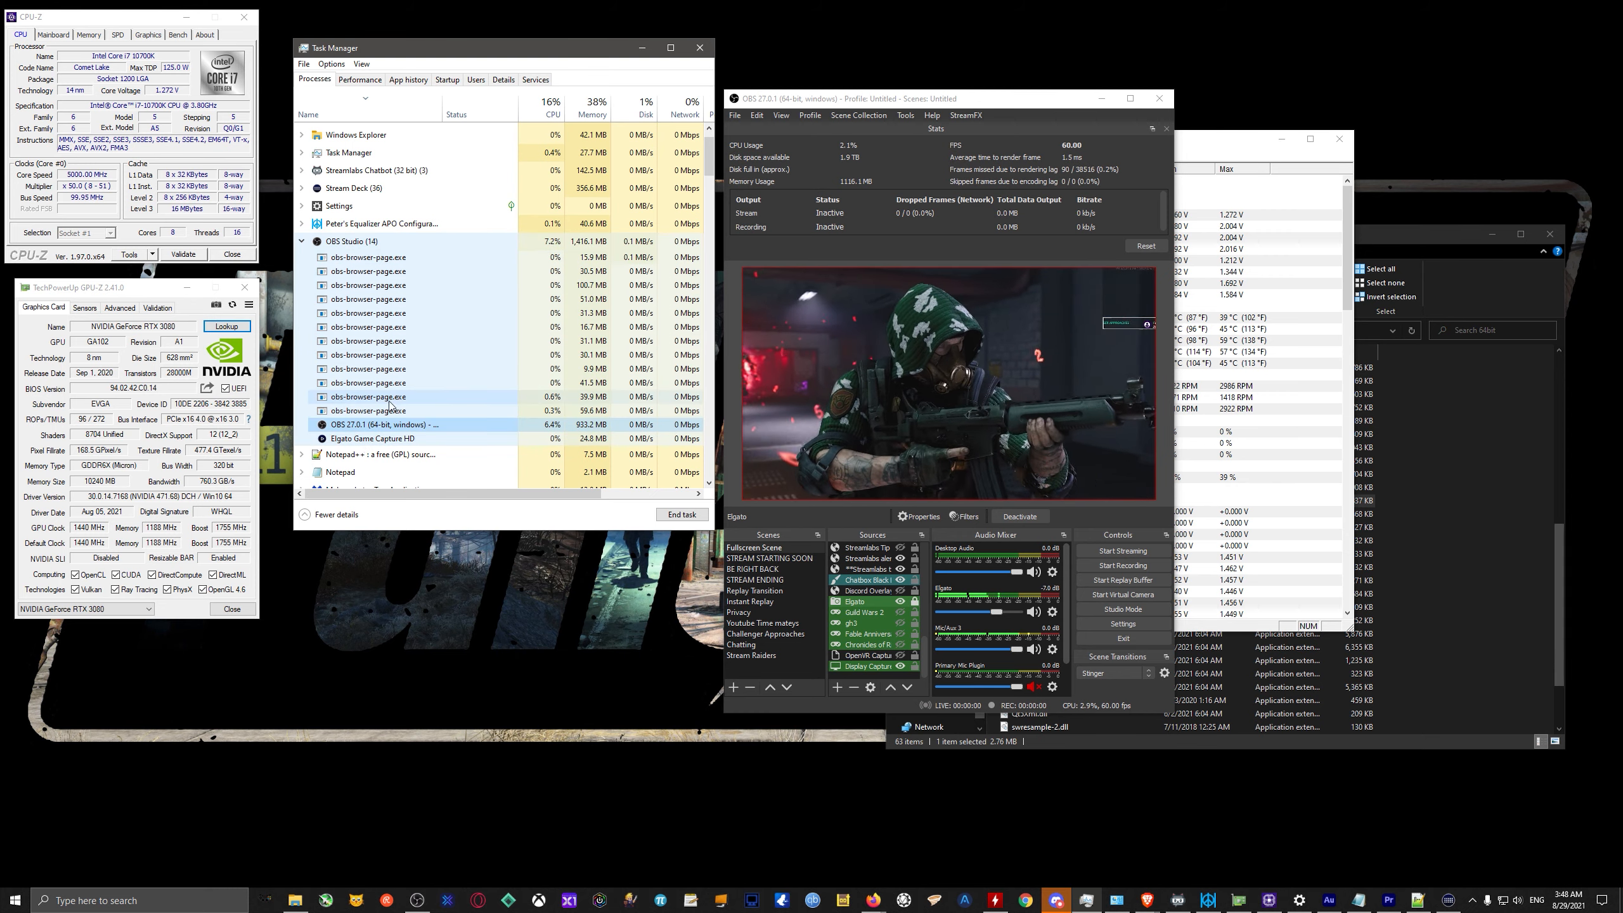
right_click(373, 425)
click(409, 499)
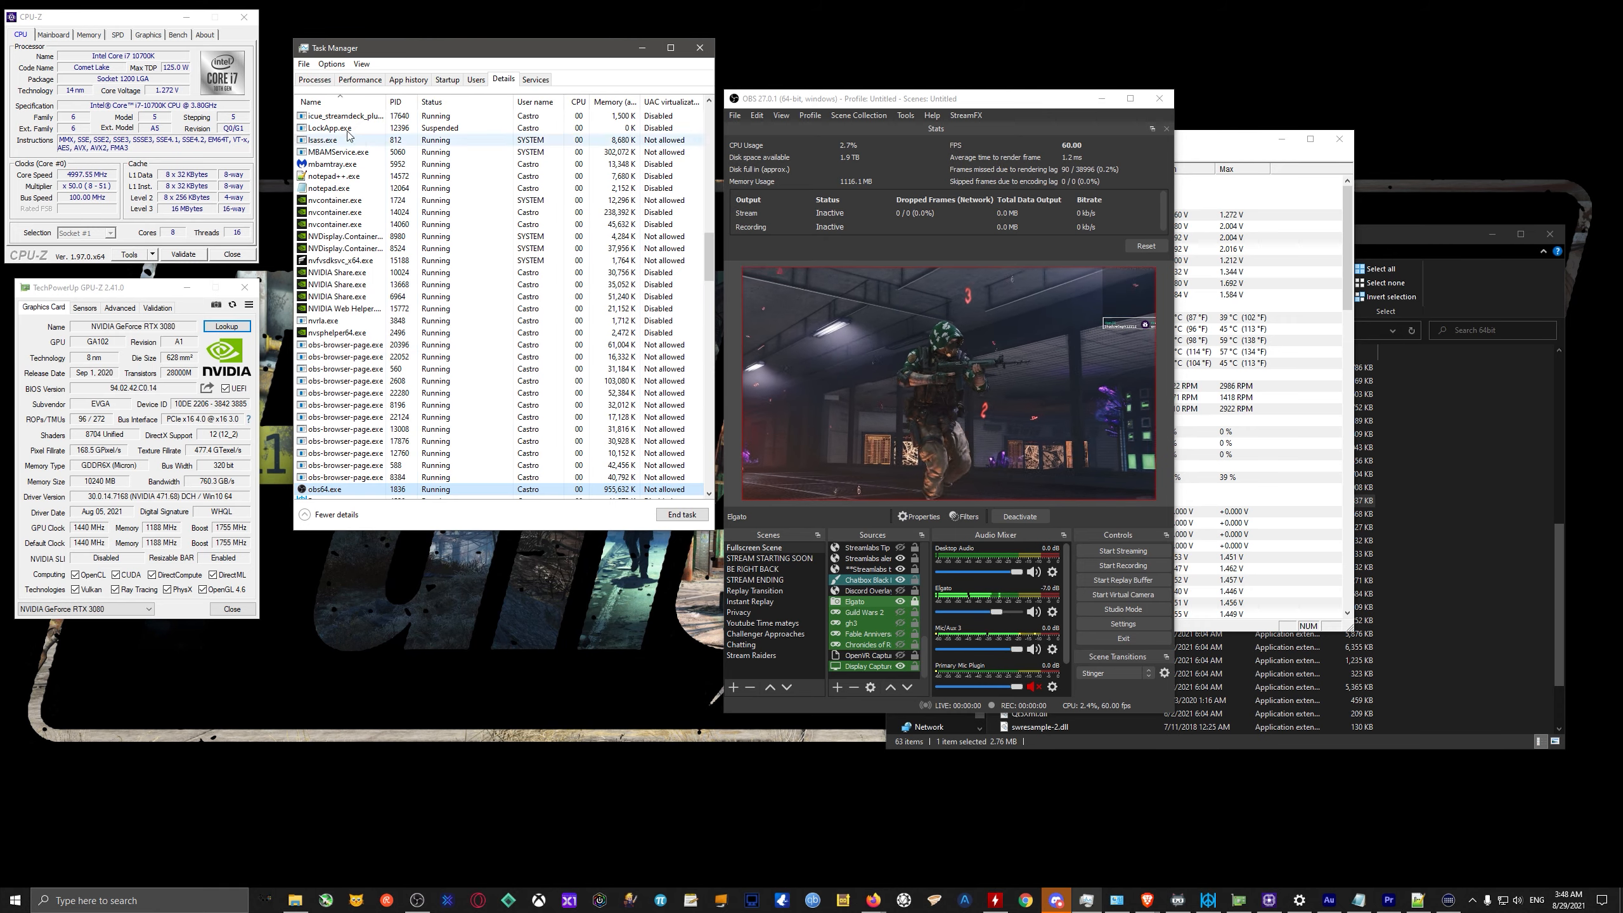
Set the priority of the obs64.exe process to Above normal and confirm the change.
right_click(358, 488)
mouse_move(413, 543)
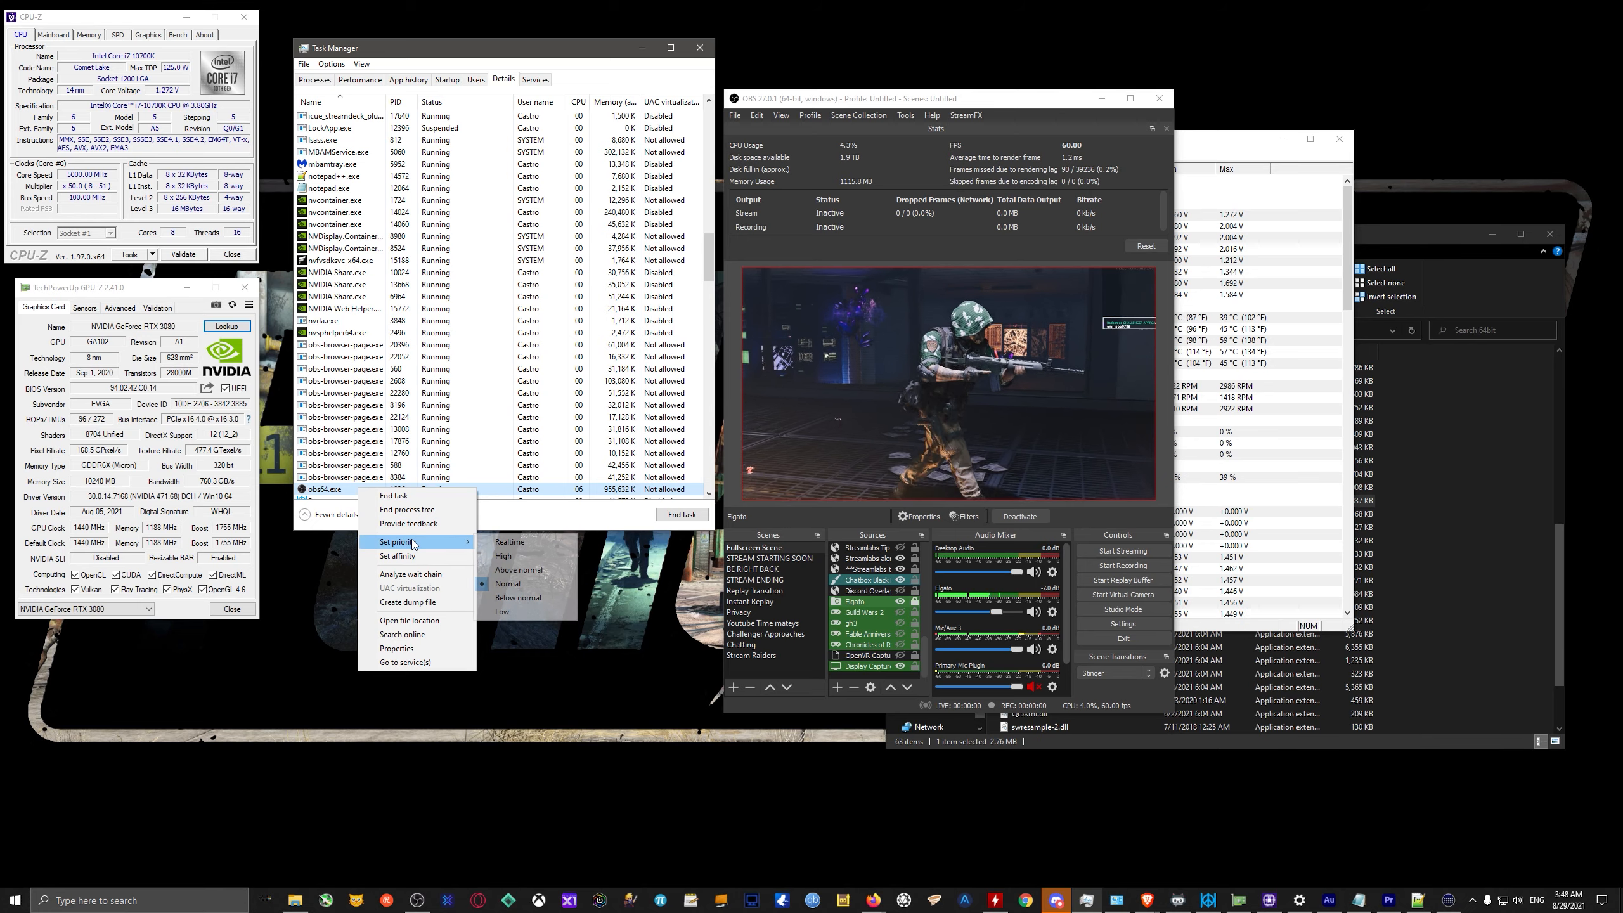
click(518, 570)
click(830, 471)
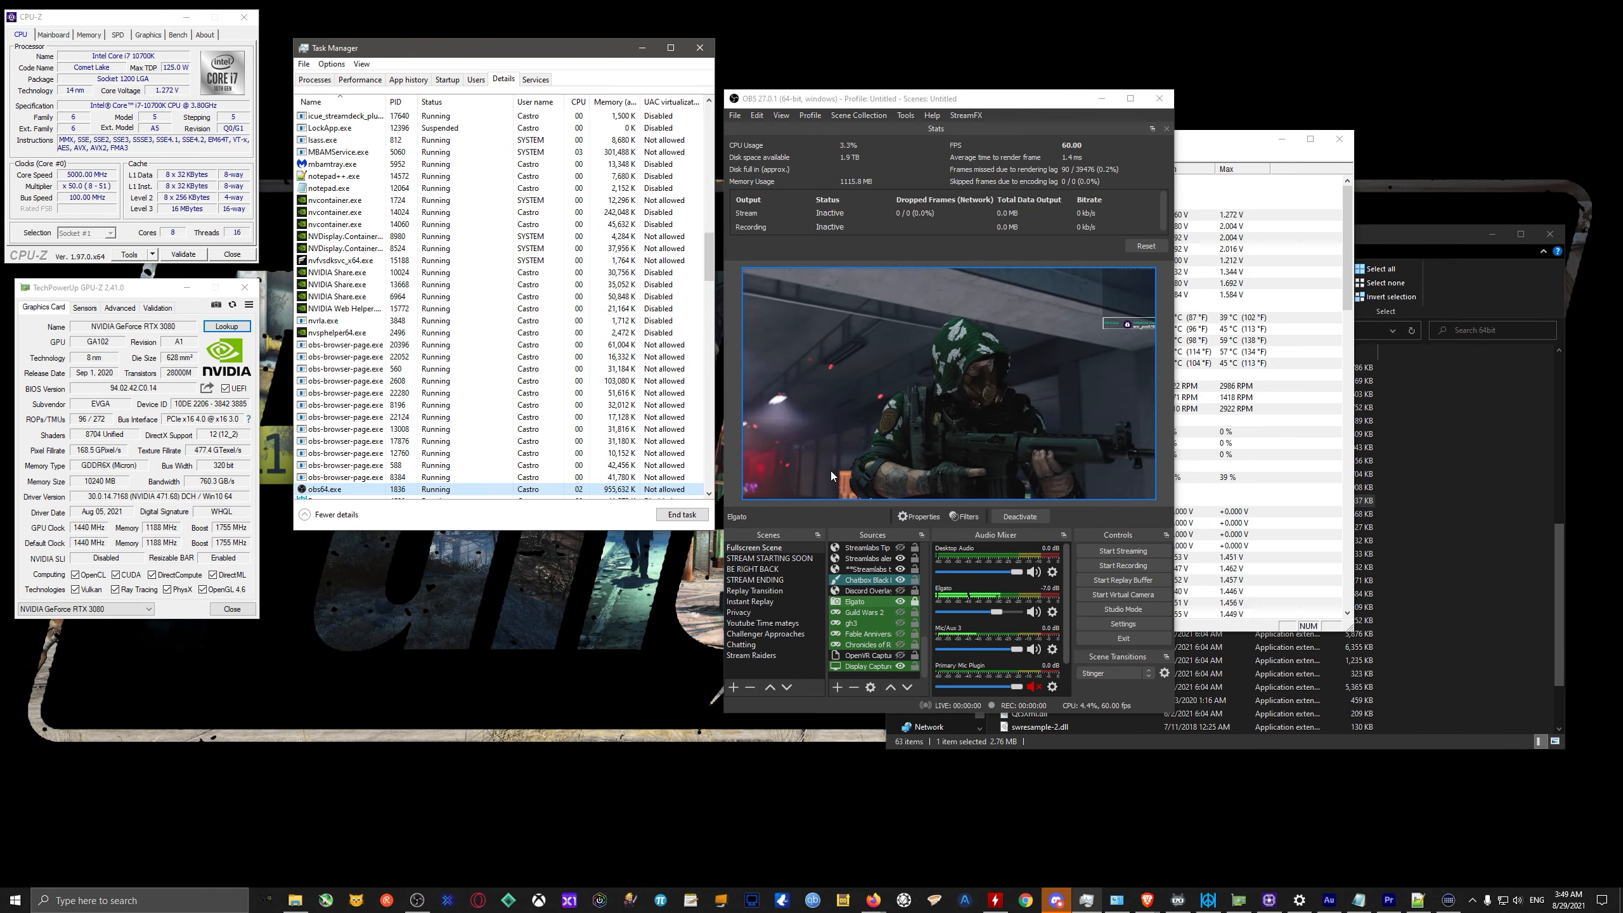
right_click(473, 489)
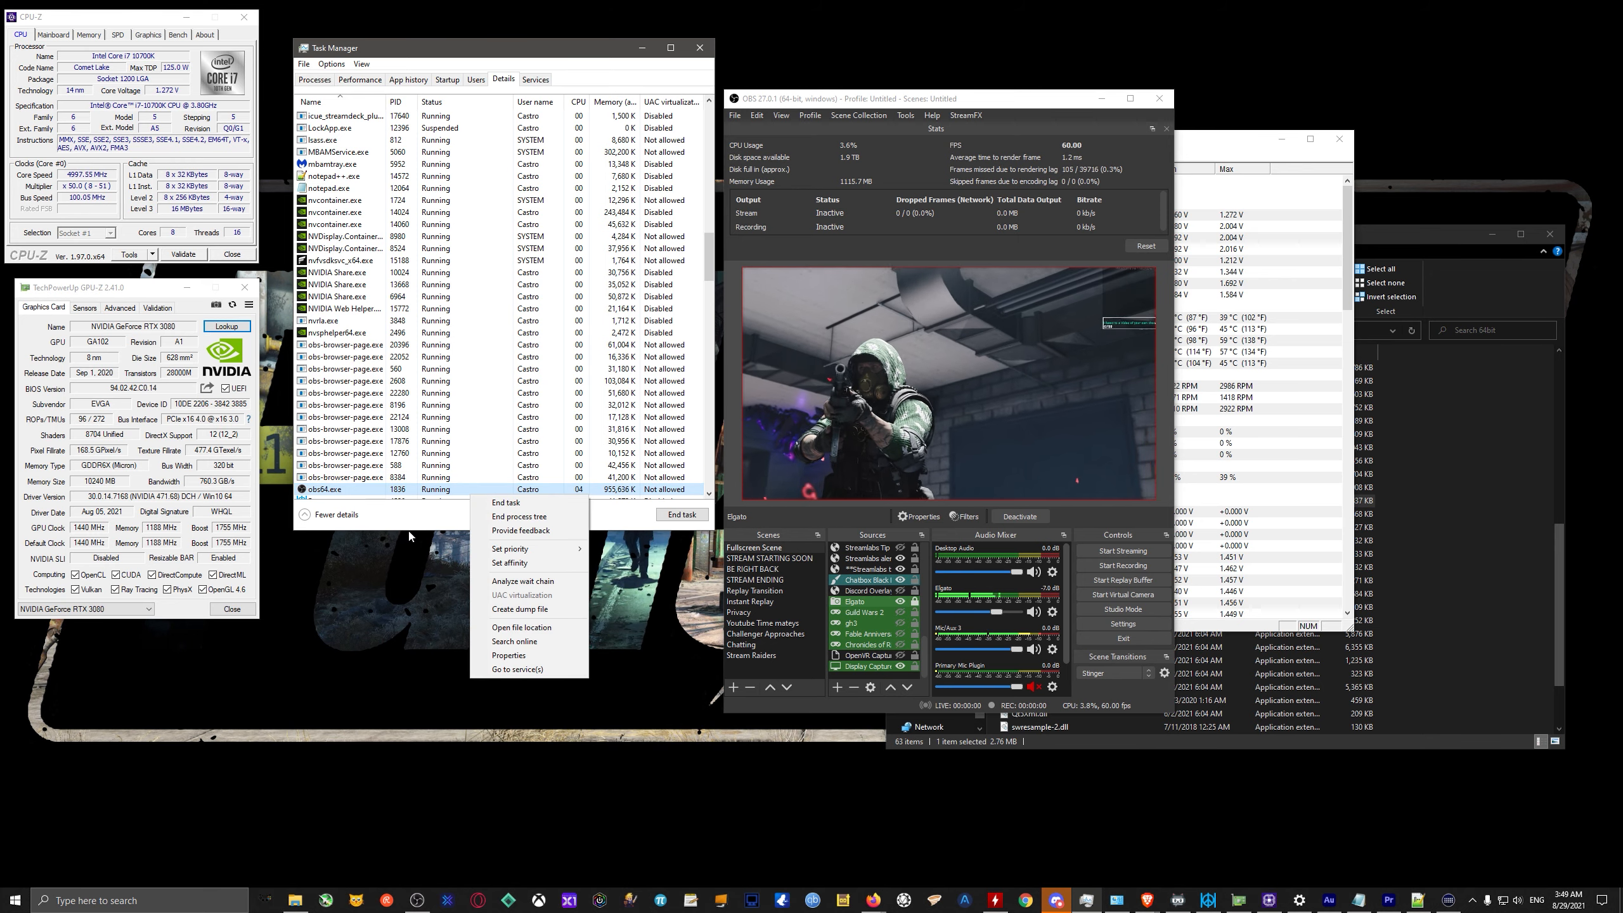
click(579, 490)
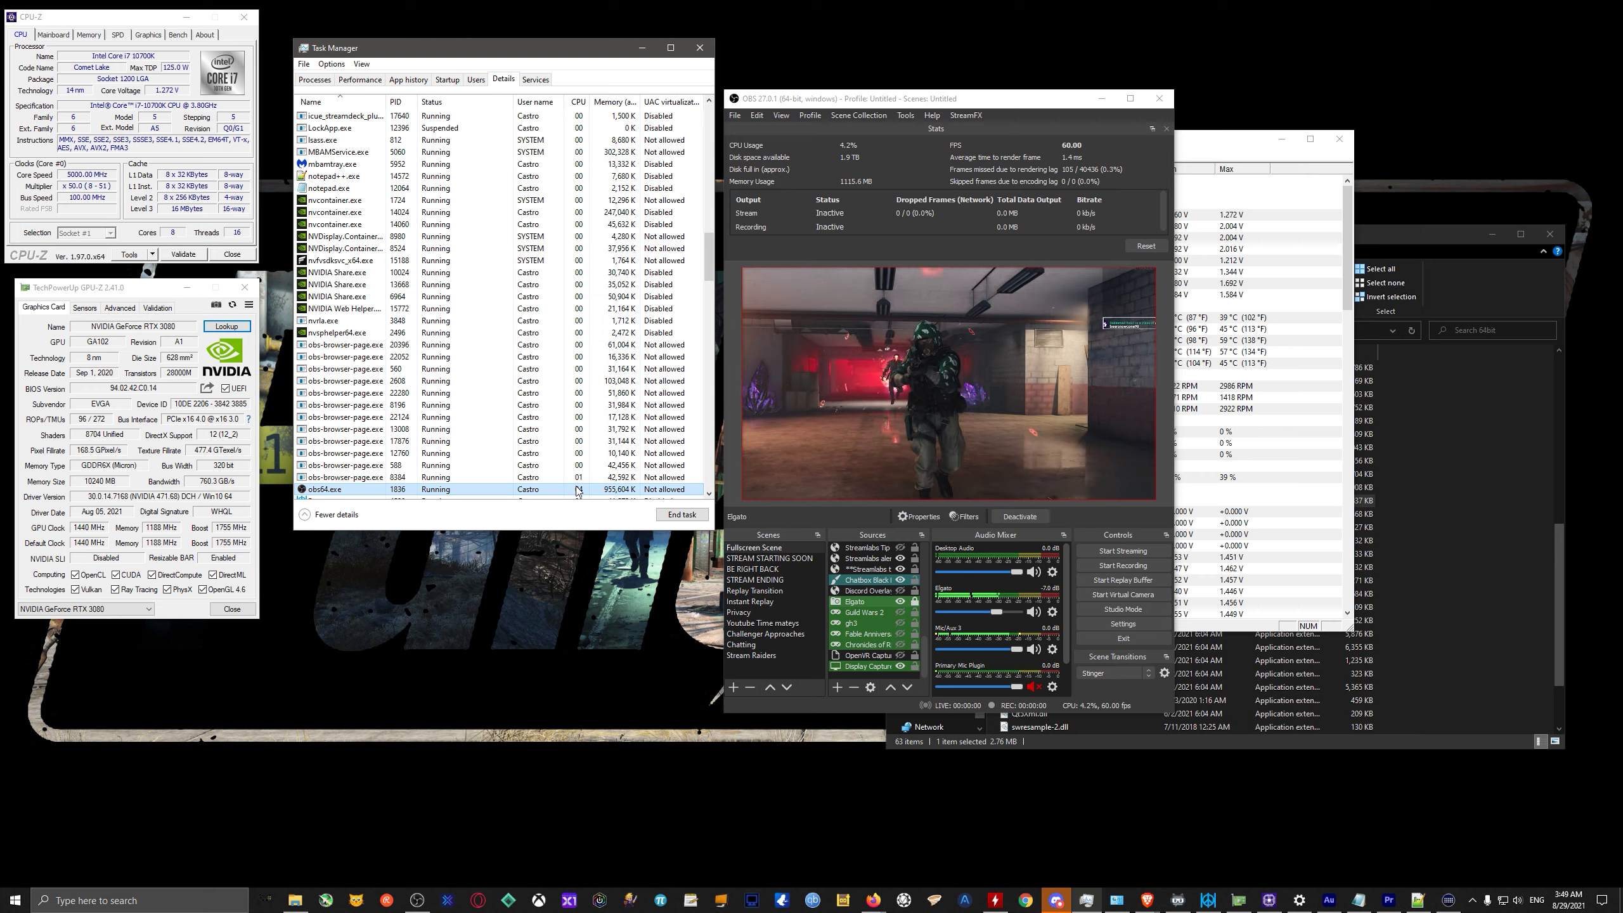
Review the running apps sorted by name and the Performance graphs, switching summary view on and back off.
click(309, 79)
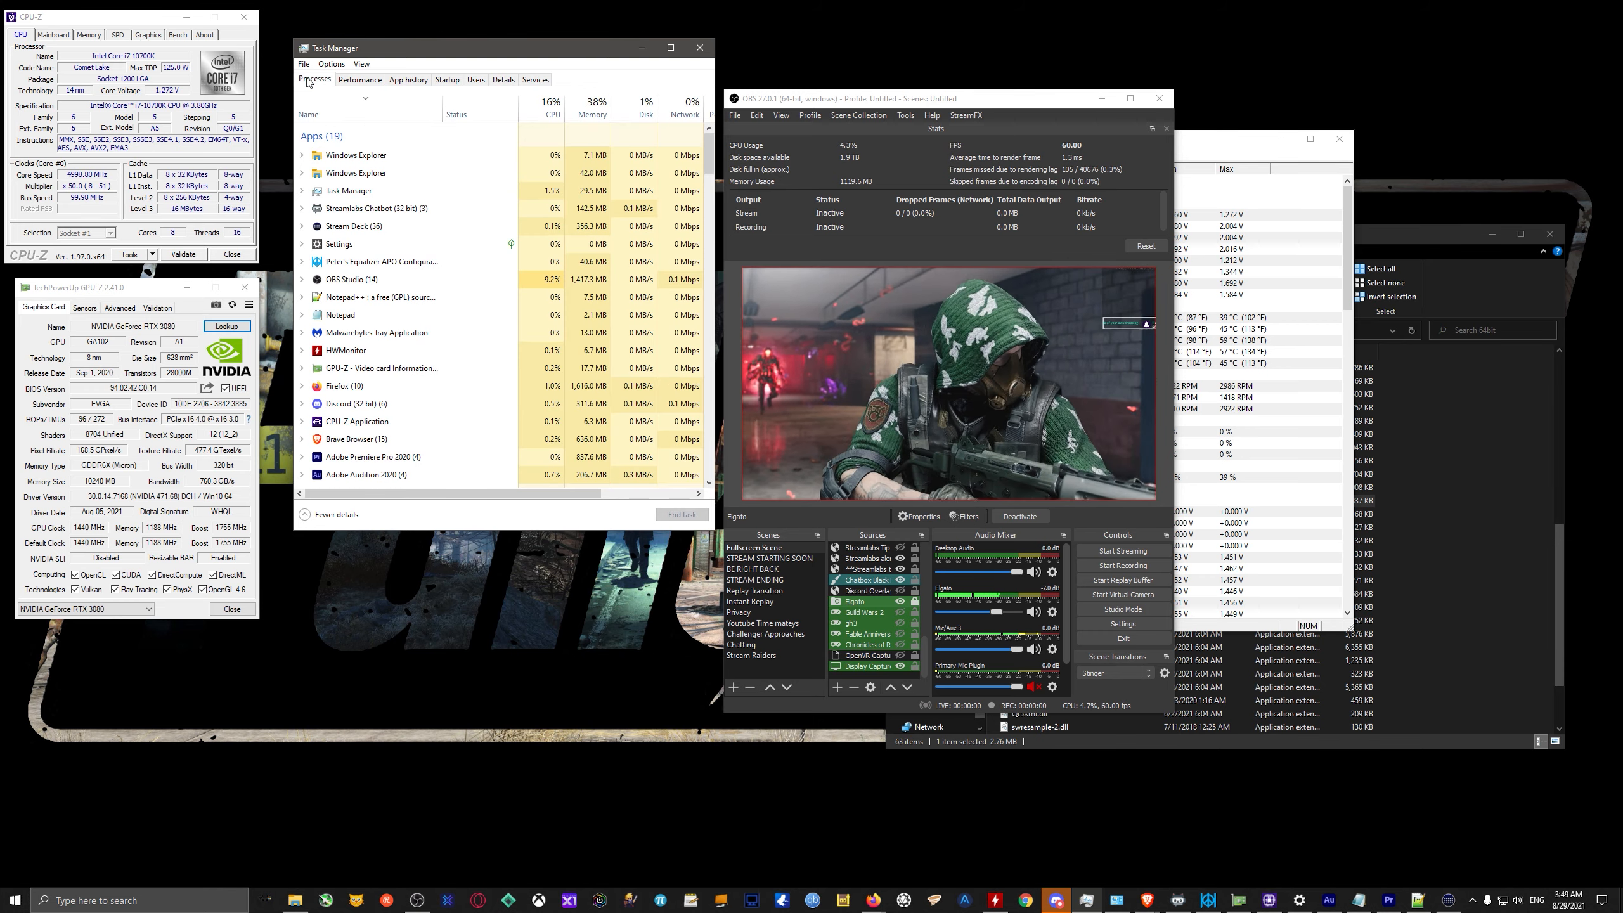
click(343, 113)
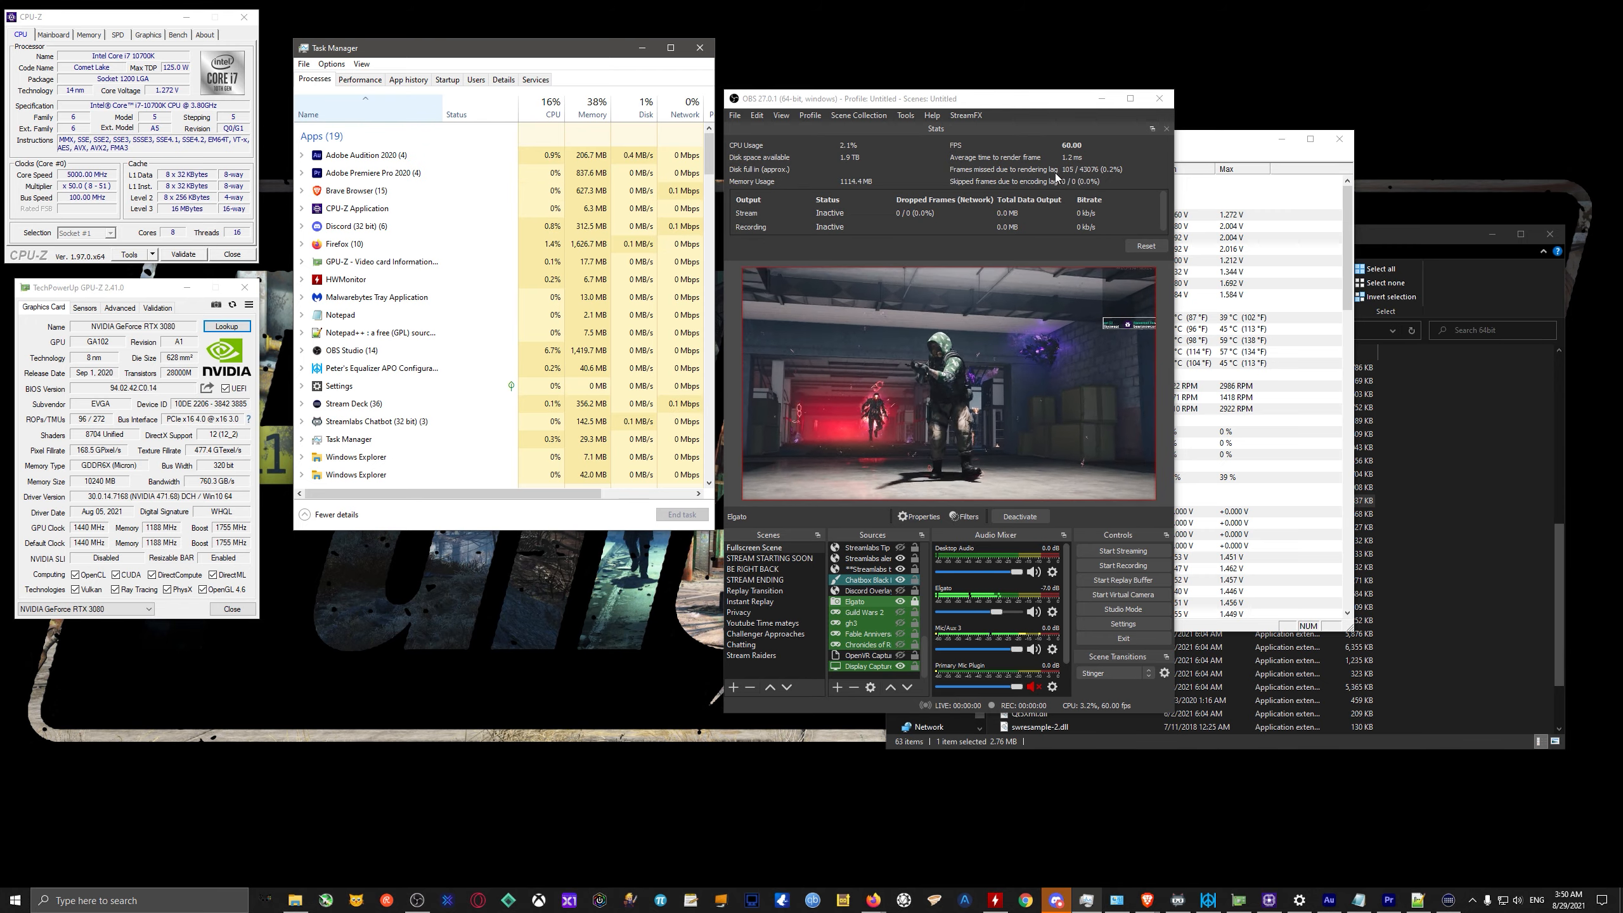
click(356, 81)
right_click(370, 127)
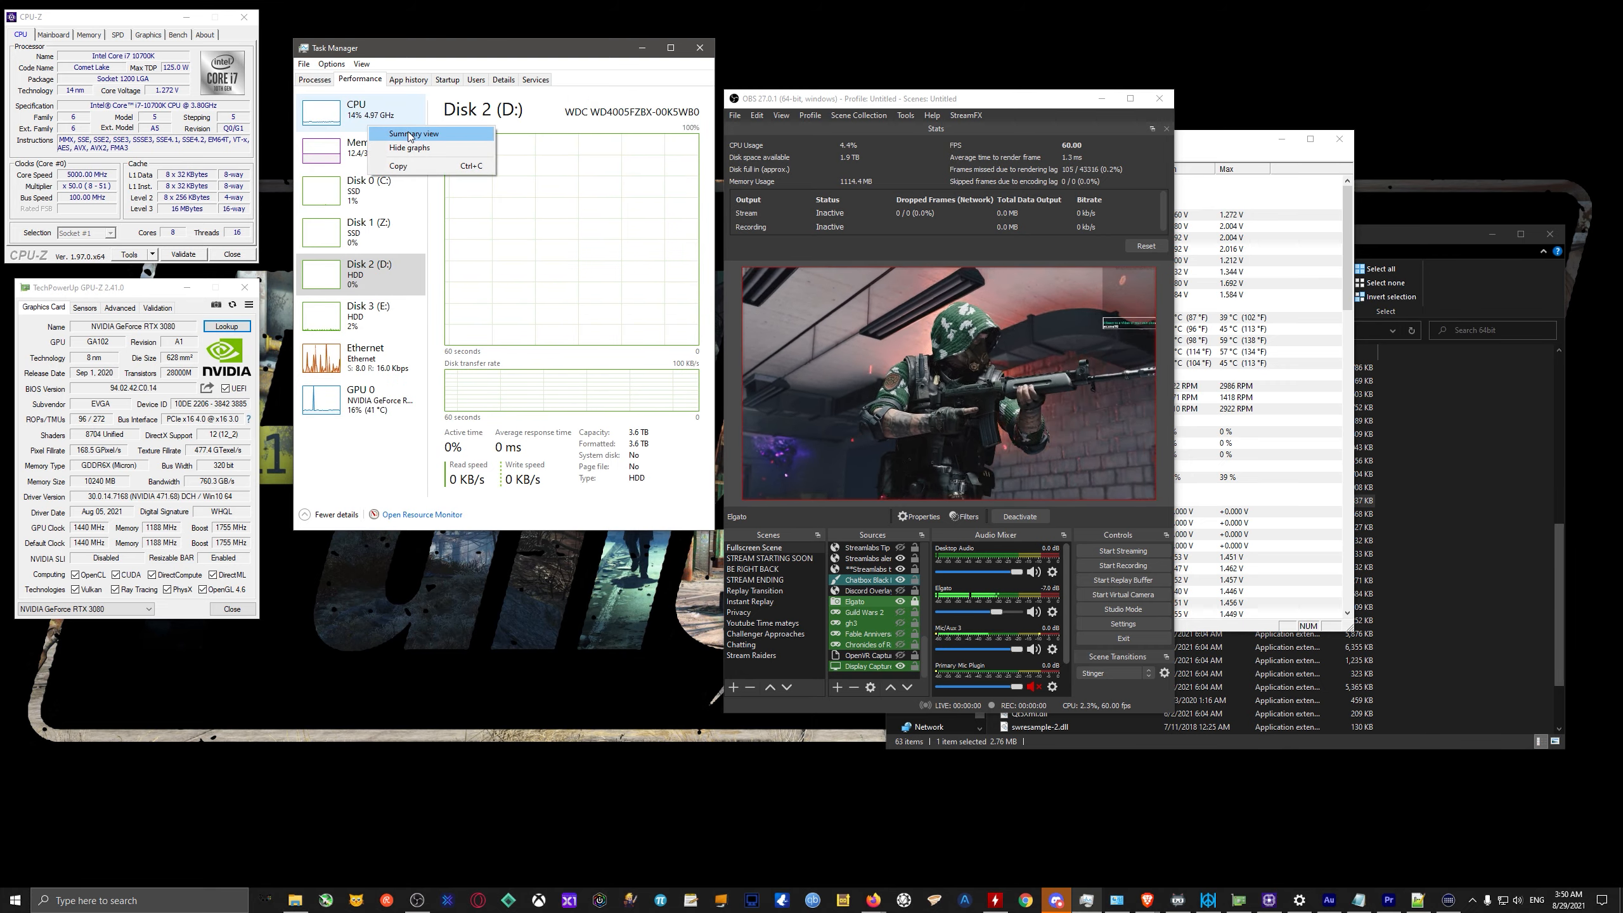
click(409, 137)
right_click(348, 128)
click(380, 134)
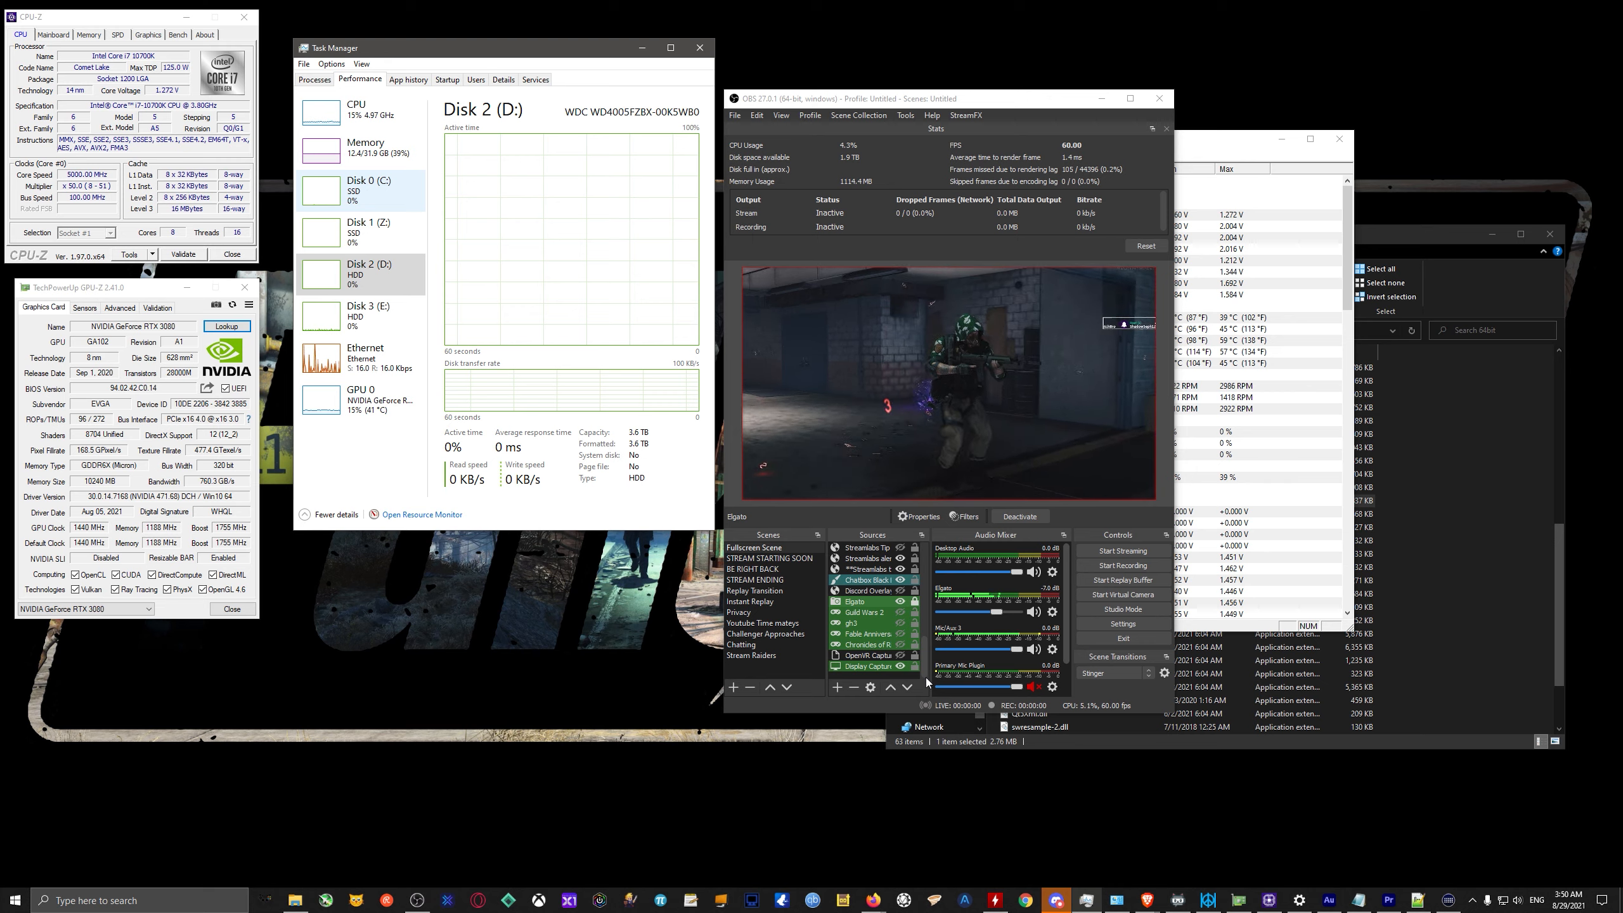
click(94, 901)
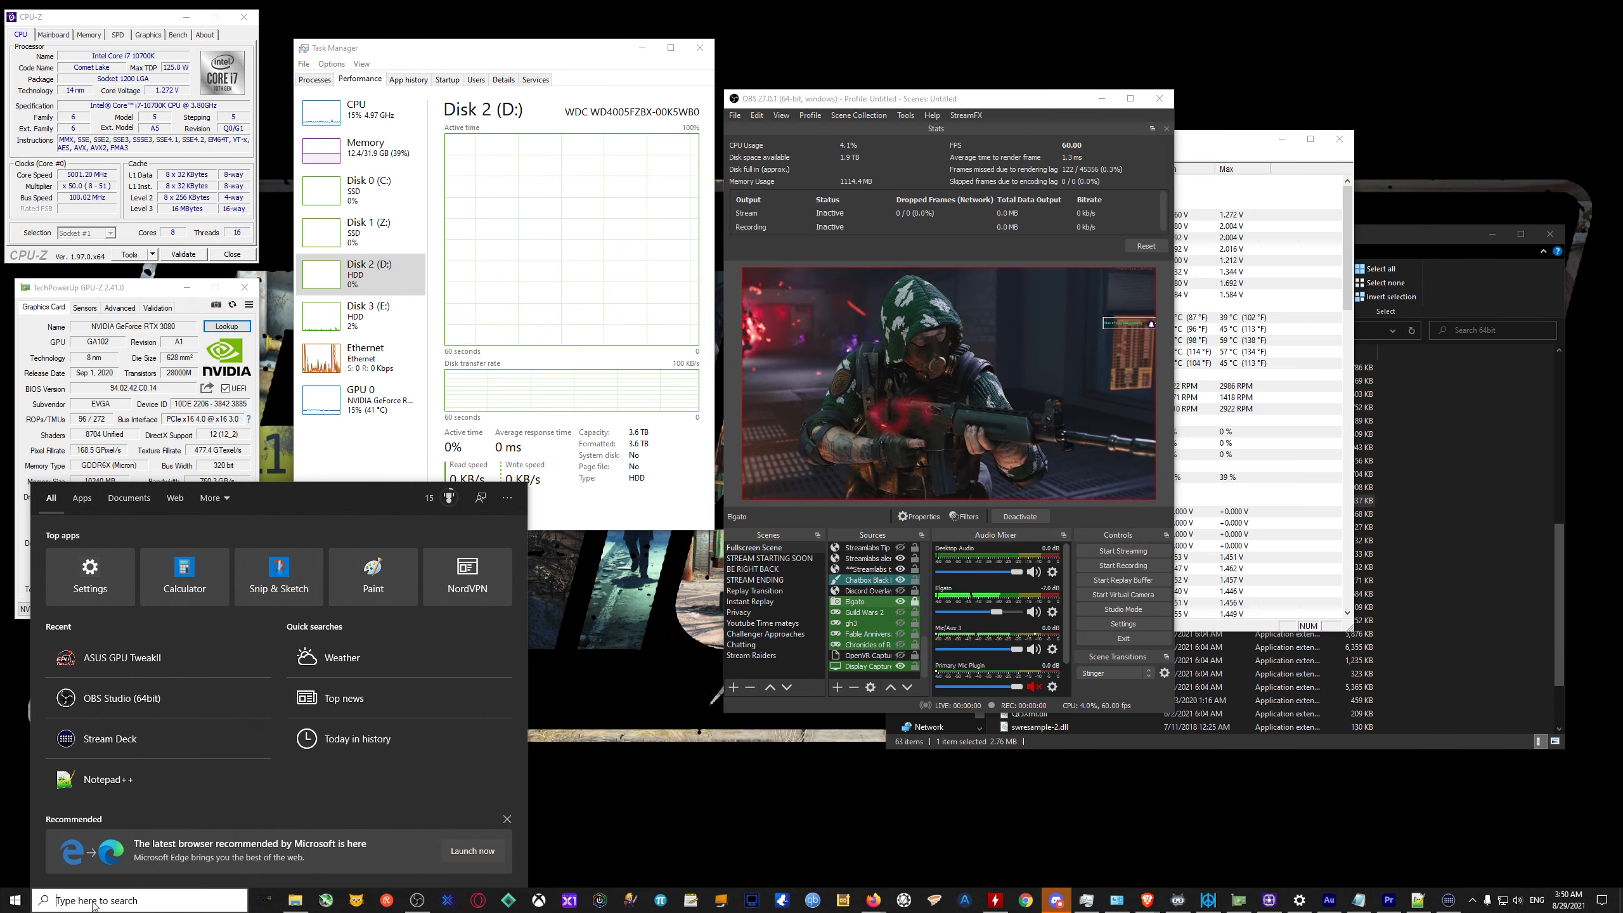
text(gpu)
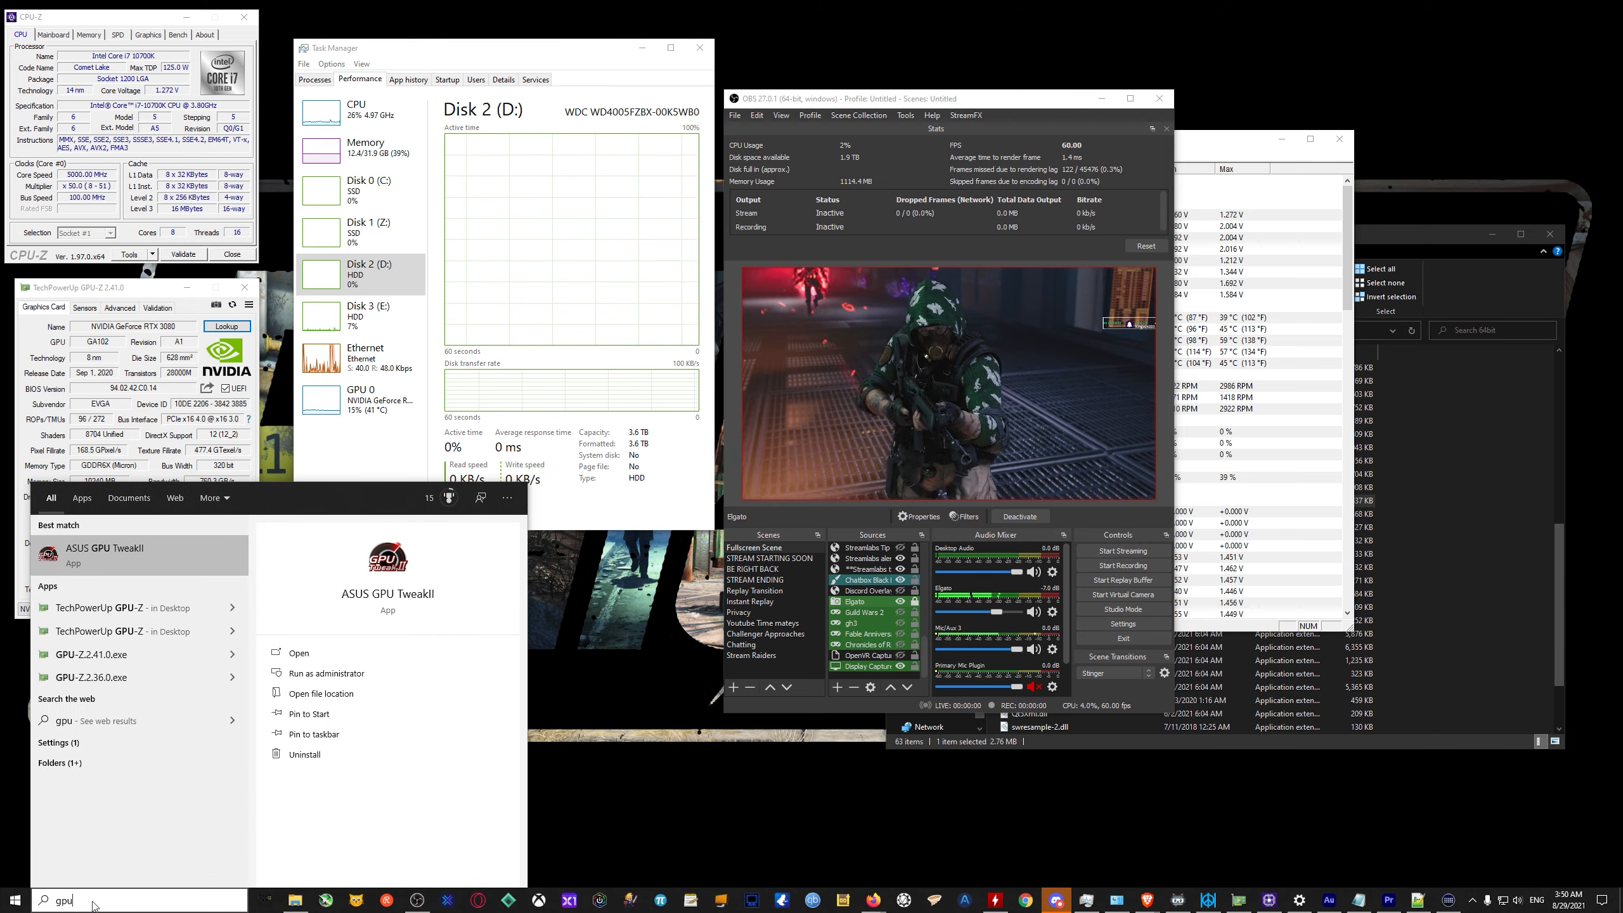
key(Down)
key(Down)
key(BackSpace)
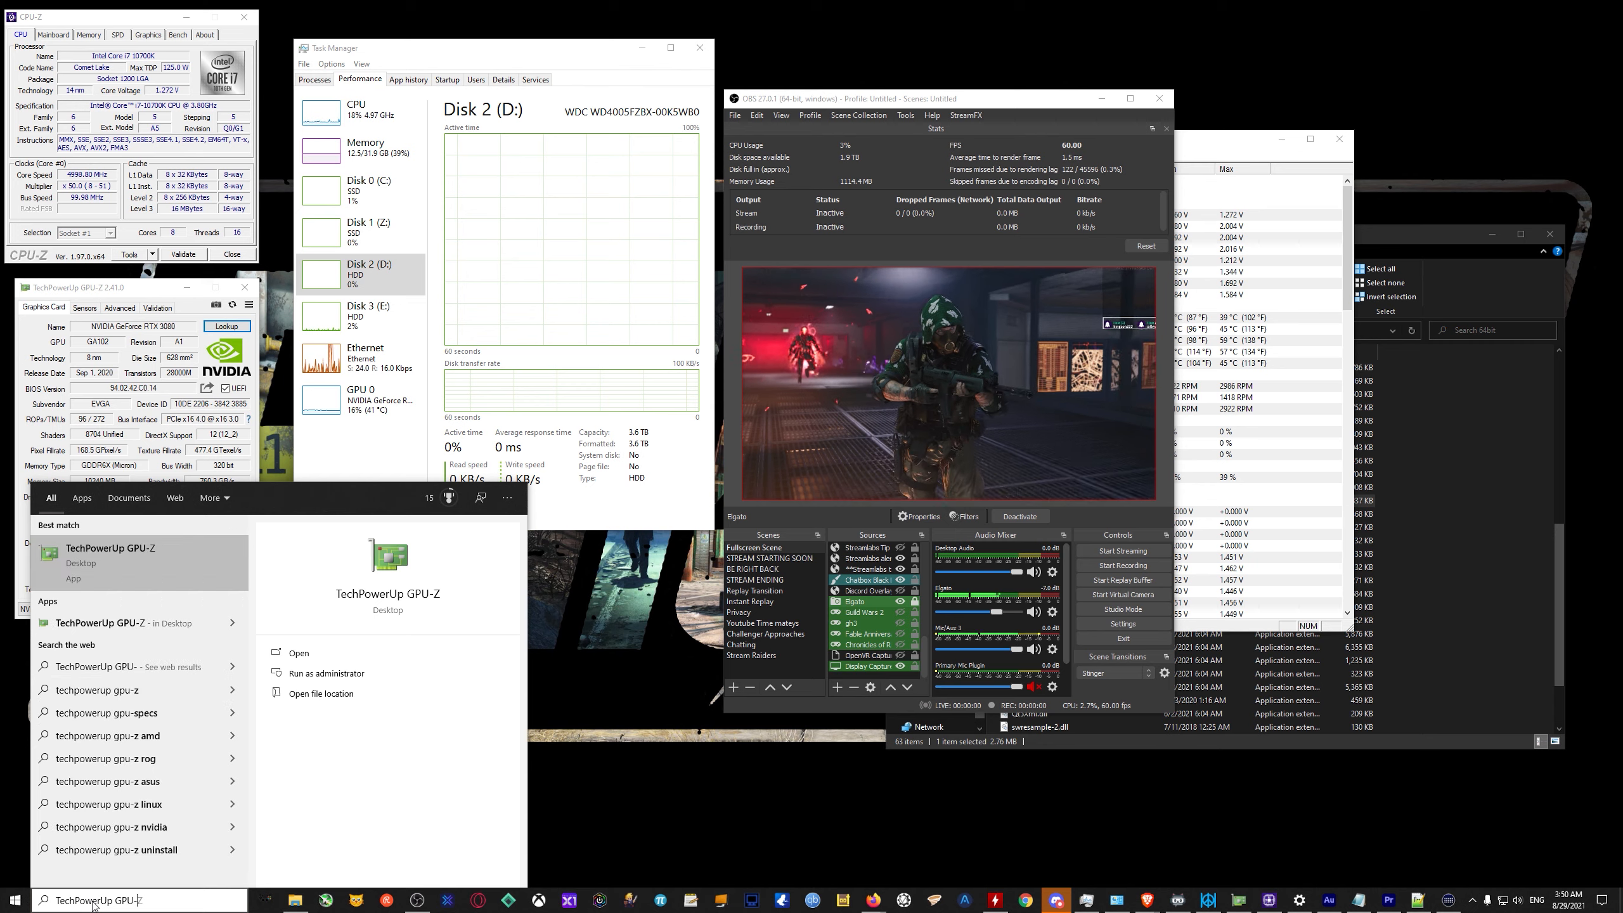
key(BackSpace)
key(BackSpace)
key(BackSpace)
key(BackSpace)
key(BackSpace)
key(BackSpace)
key(BackSpace)
key(BackSpace)
text(gpu)
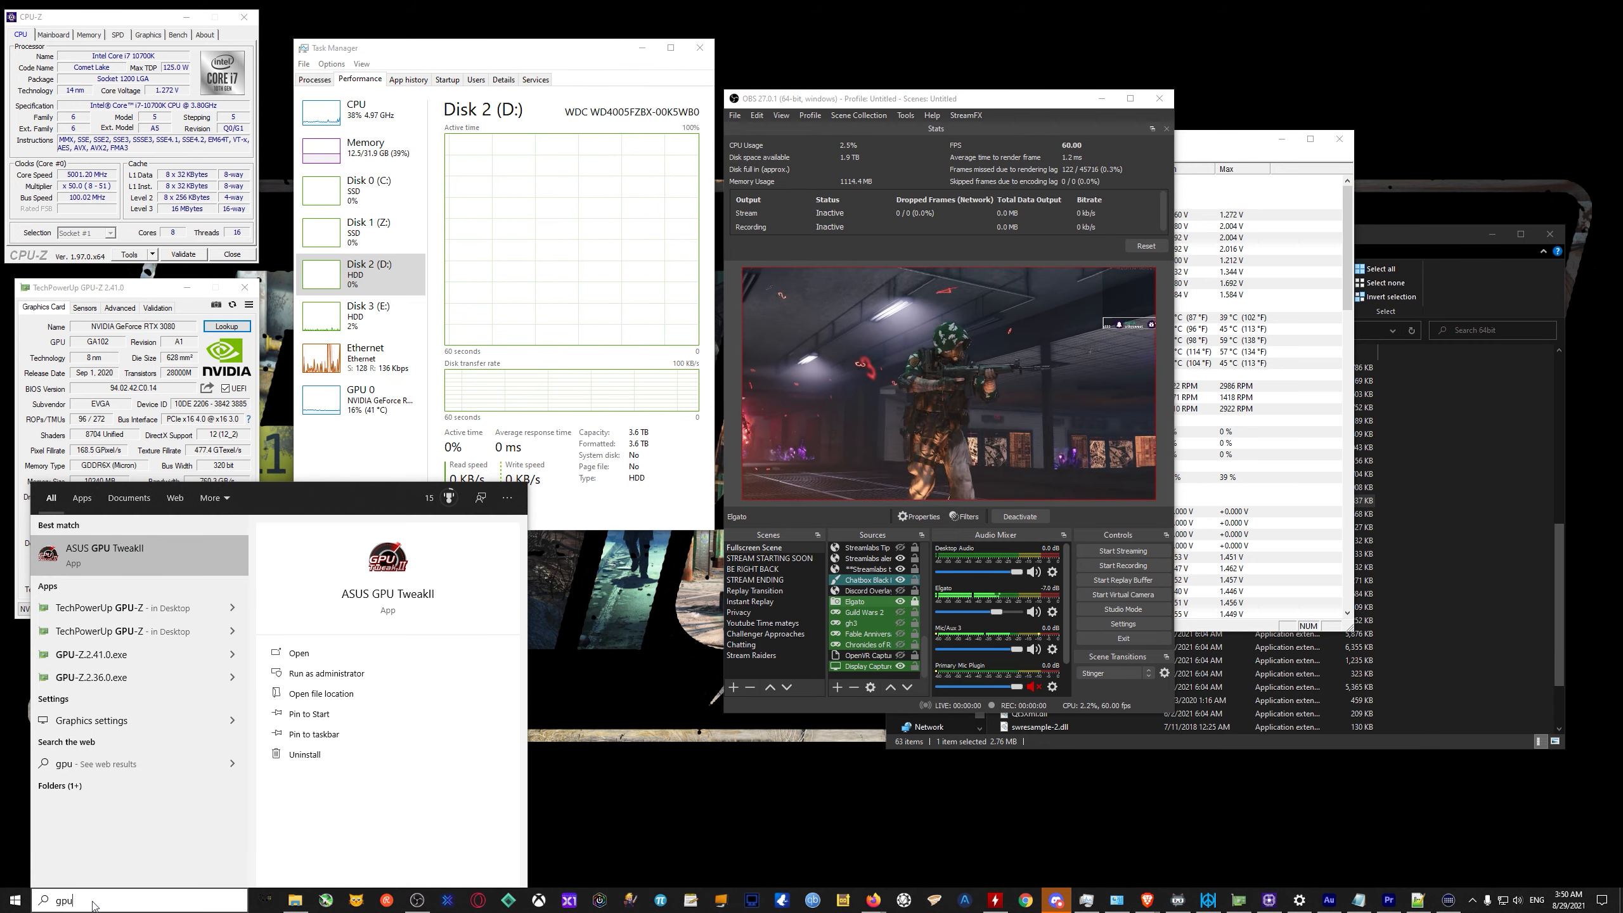
key(Down)
key(Down)
key(Down)
key(Down)
key(Down)
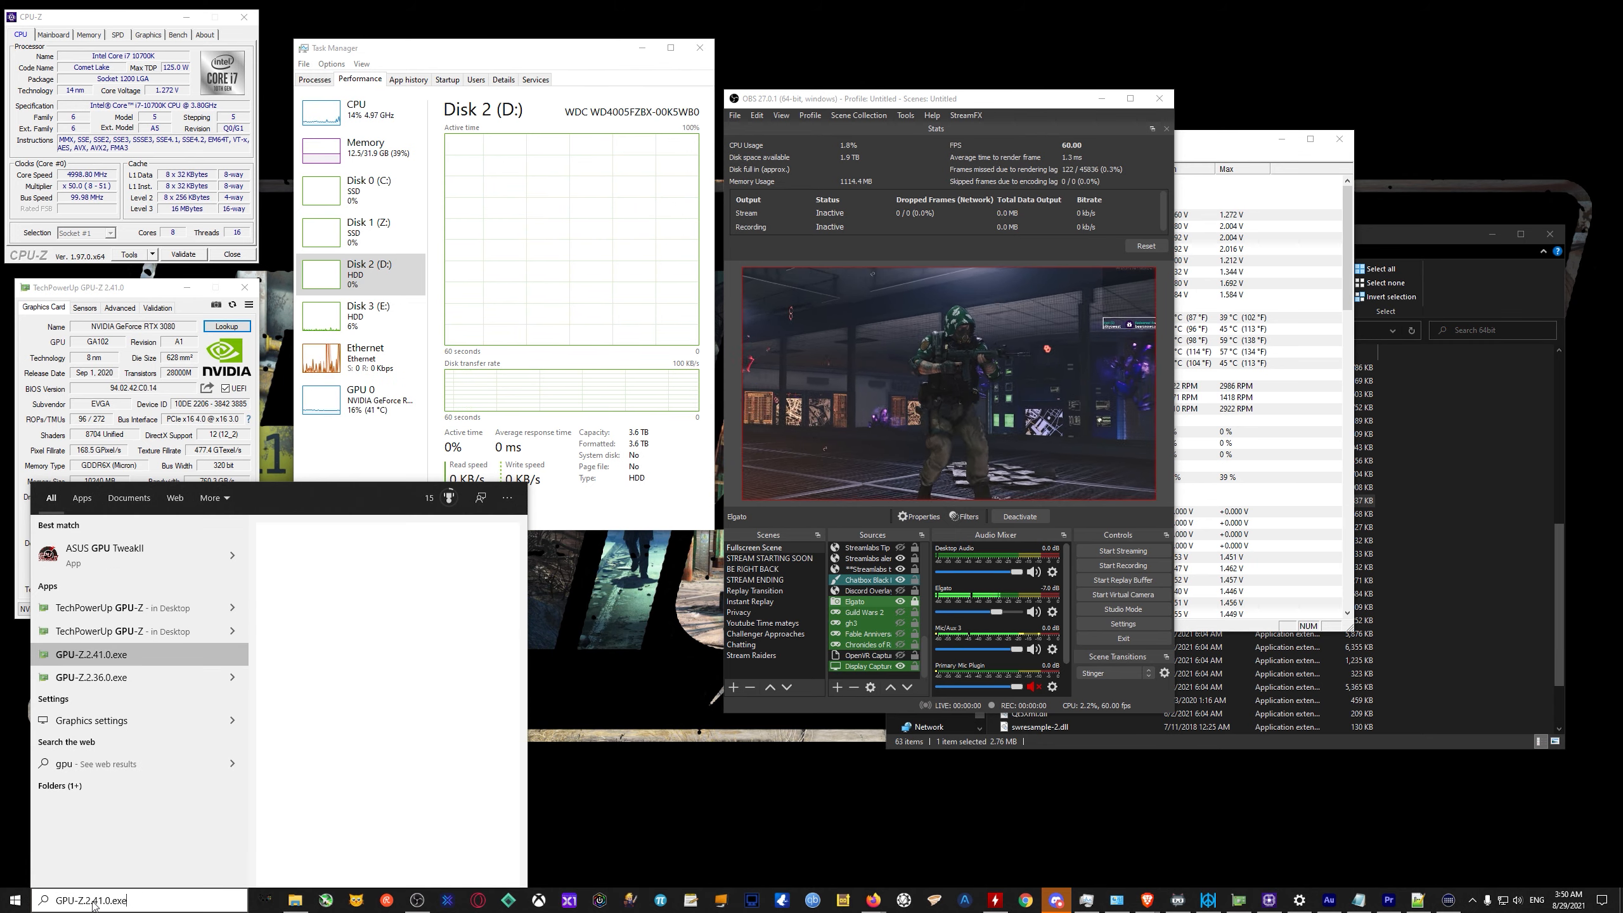
Search Windows for "Graphics", open the Graphics settings page, go back to the Settings home and close Settings.
key(BackSpace)
key(BackSpace)
key(BackSpace)
key(BackSpace)
key(BackSpace)
key(BackSpace)
key(BackSpace)
key(BackSpace)
key(BackSpace)
key(BackSpace)
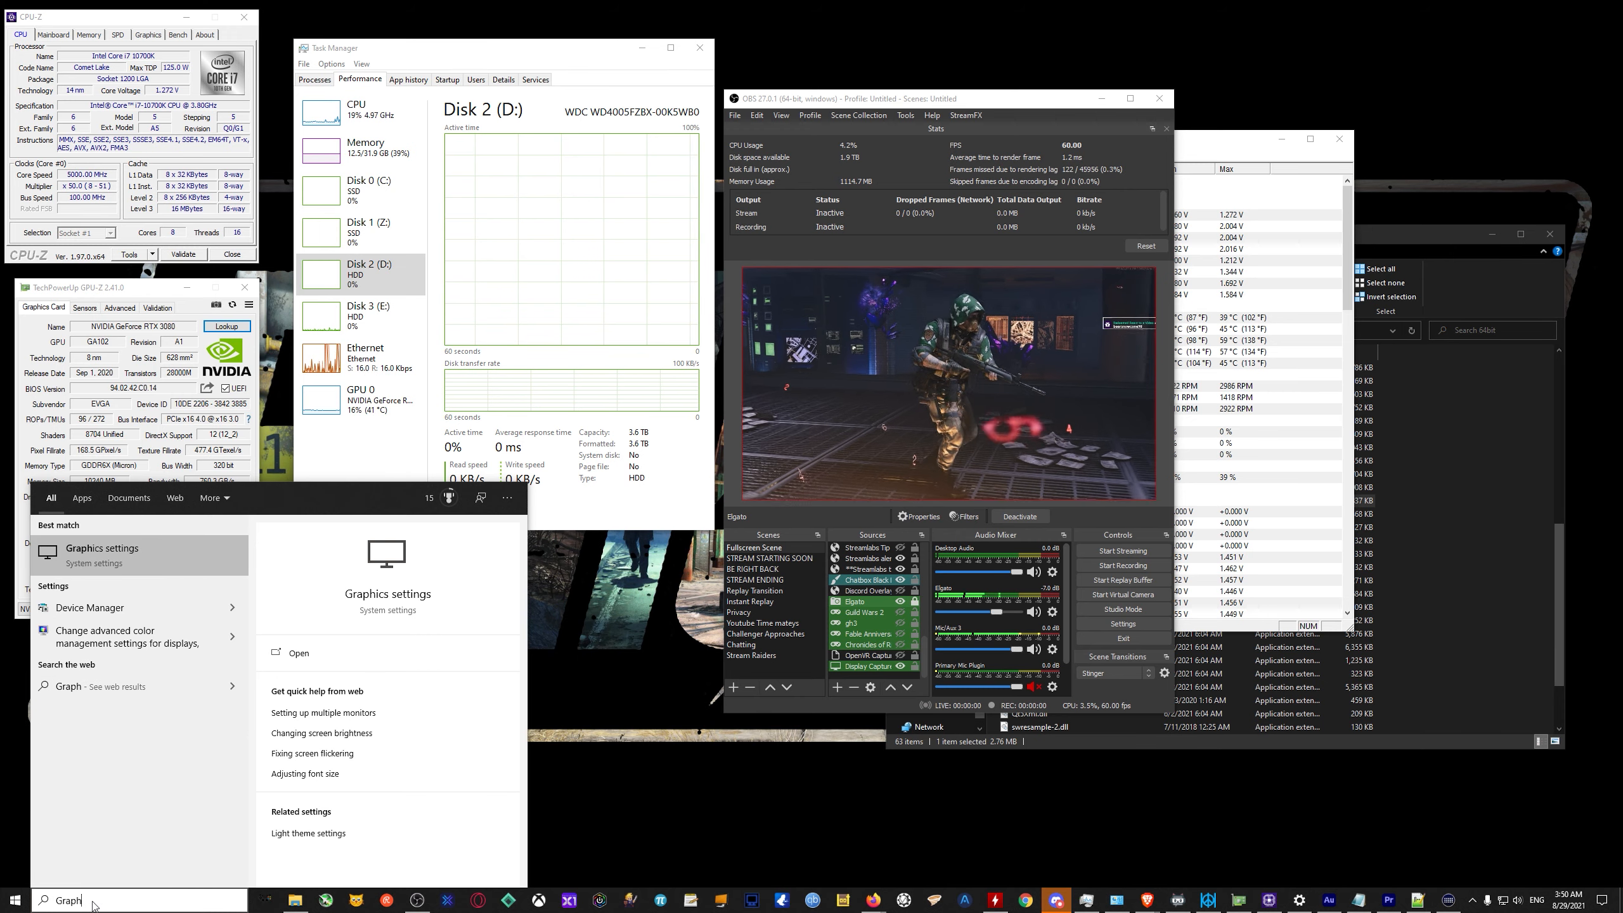
text(s)
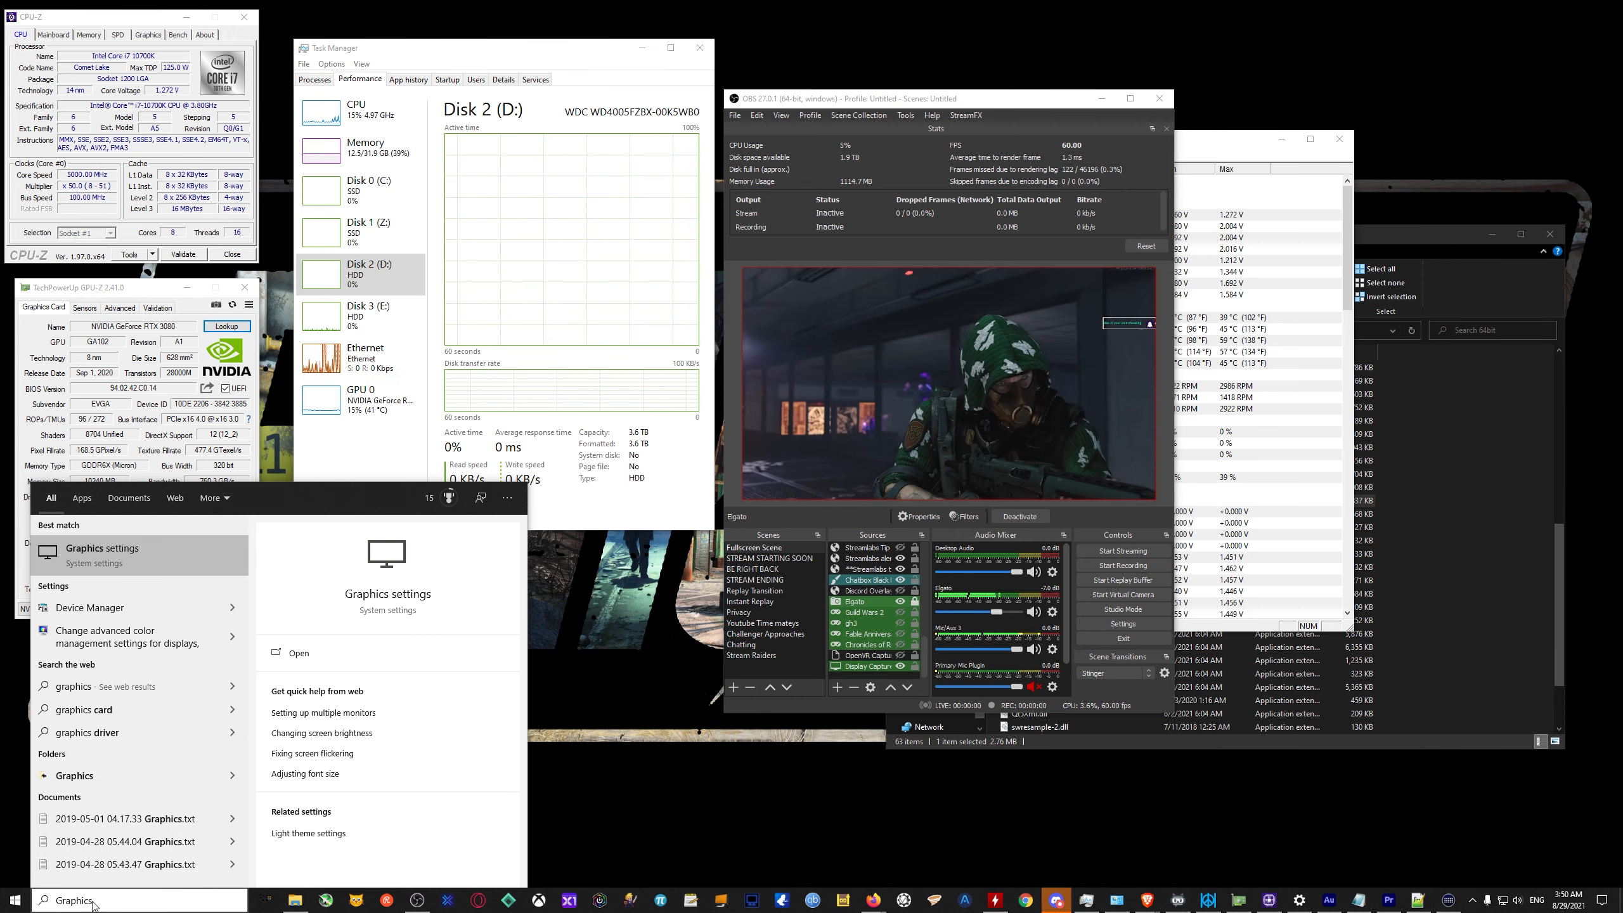
key(Return)
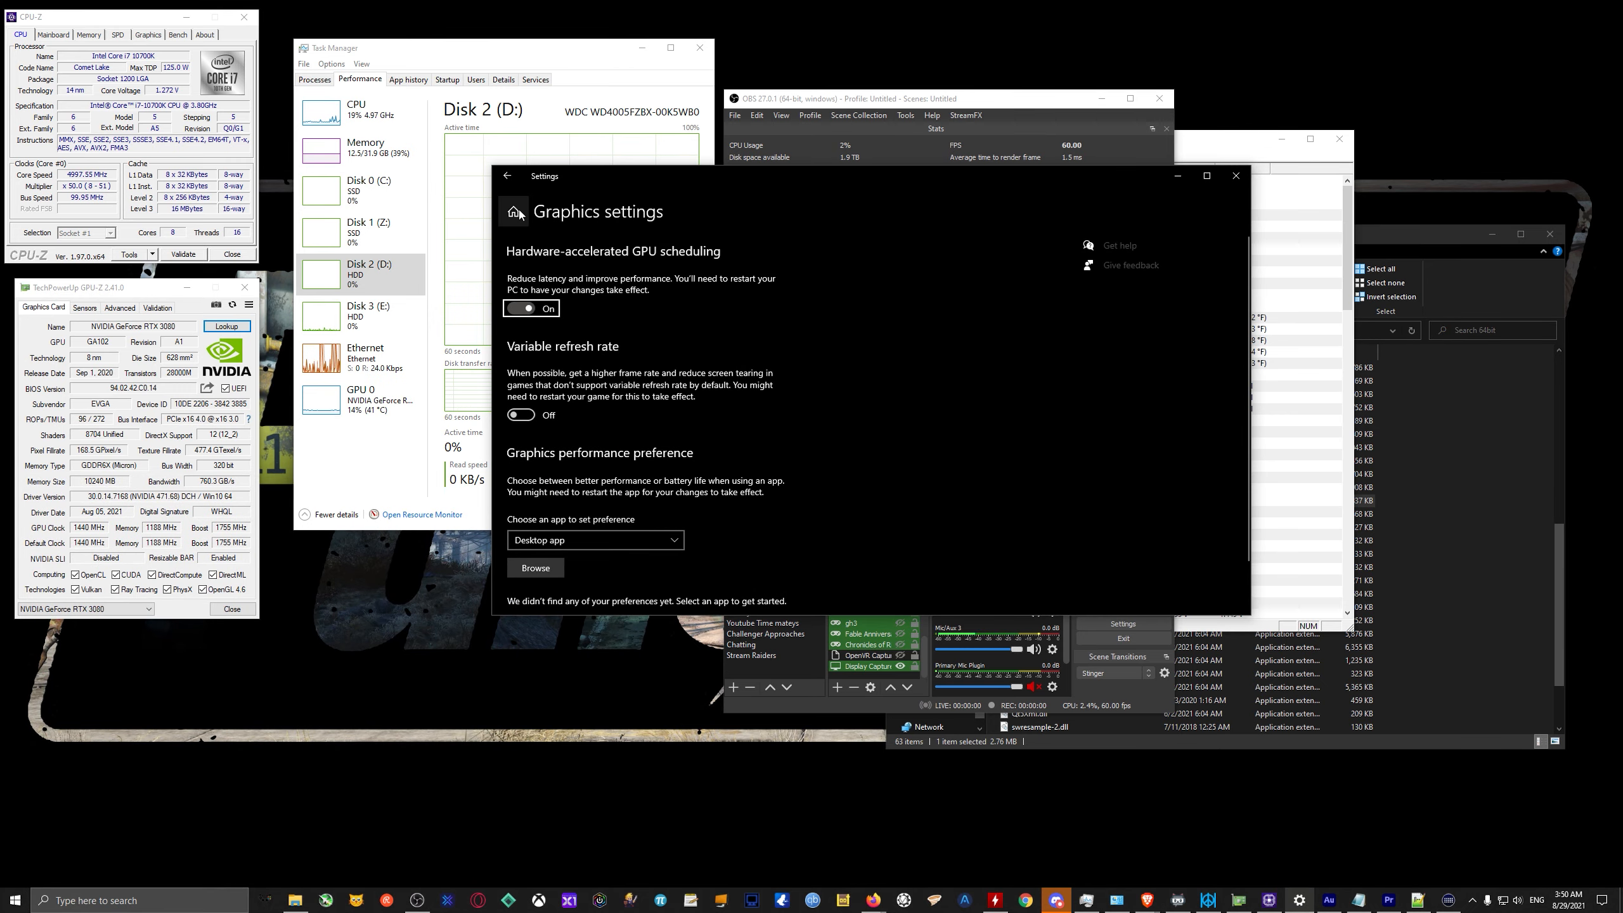
click(519, 209)
click(1236, 175)
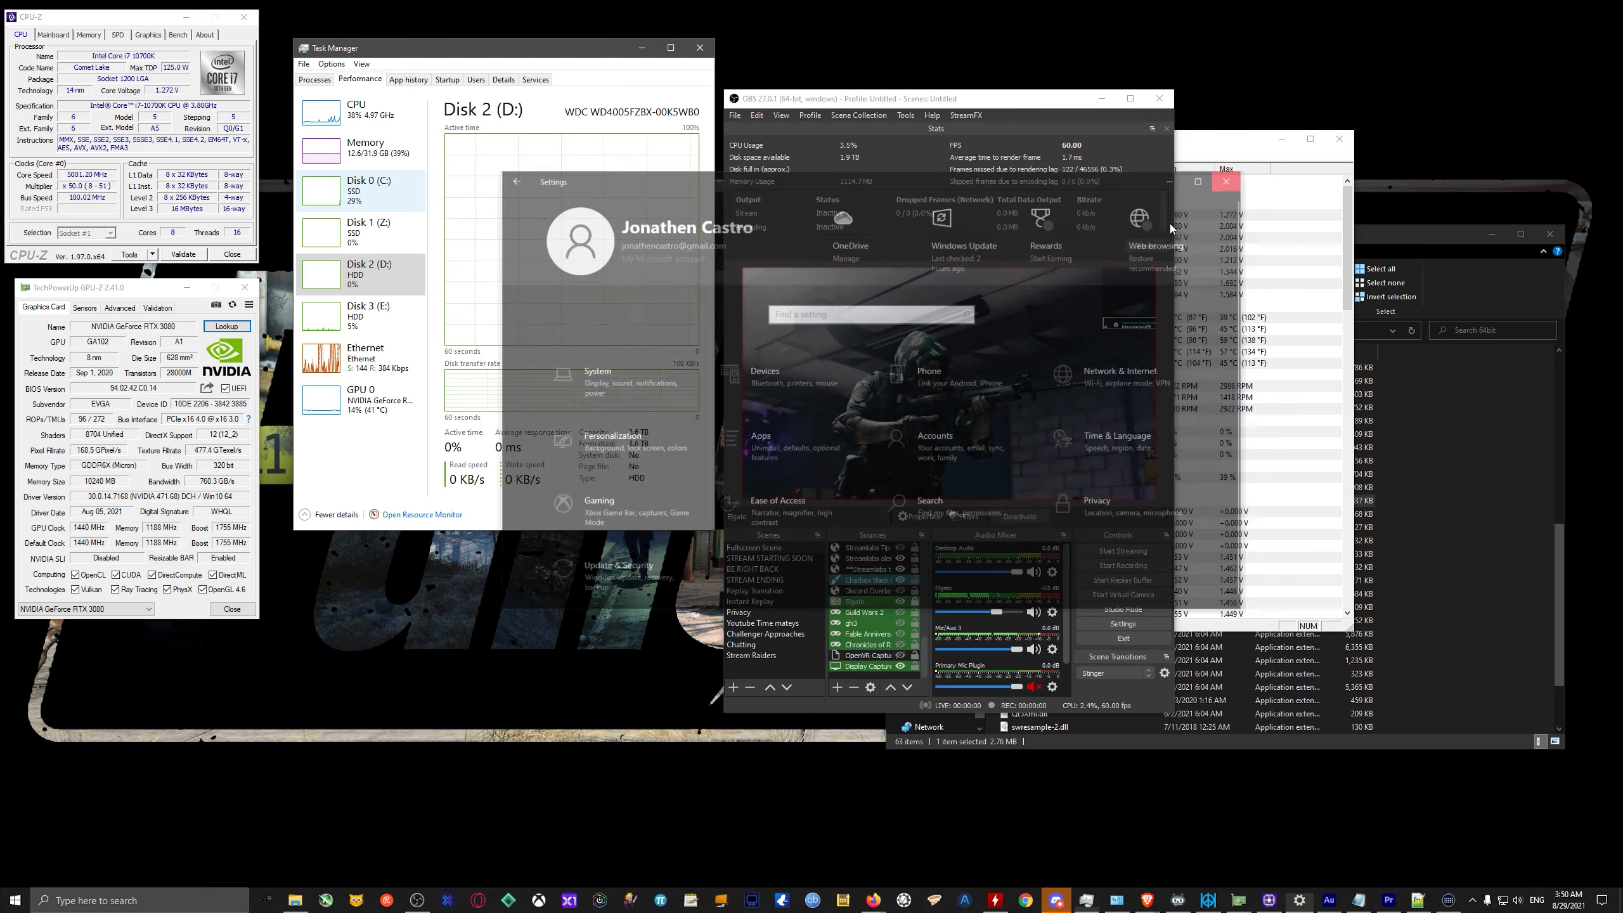
Find the Windows Graphics settings page by searching for "grap" and open it.
click(152, 901)
text(graphi)
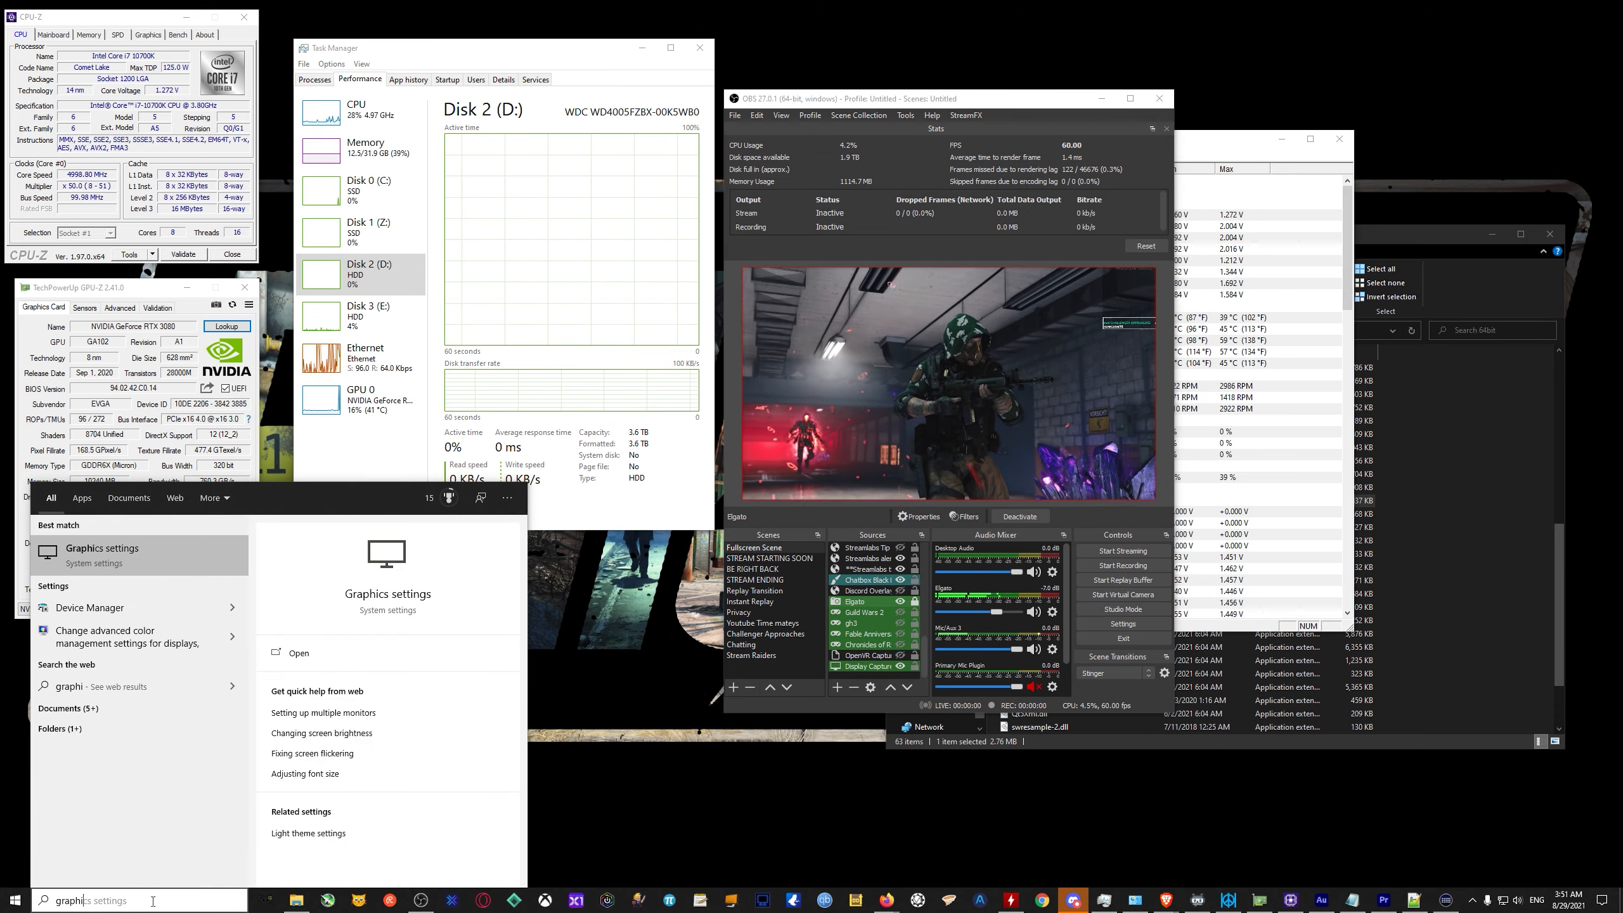
key(Return)
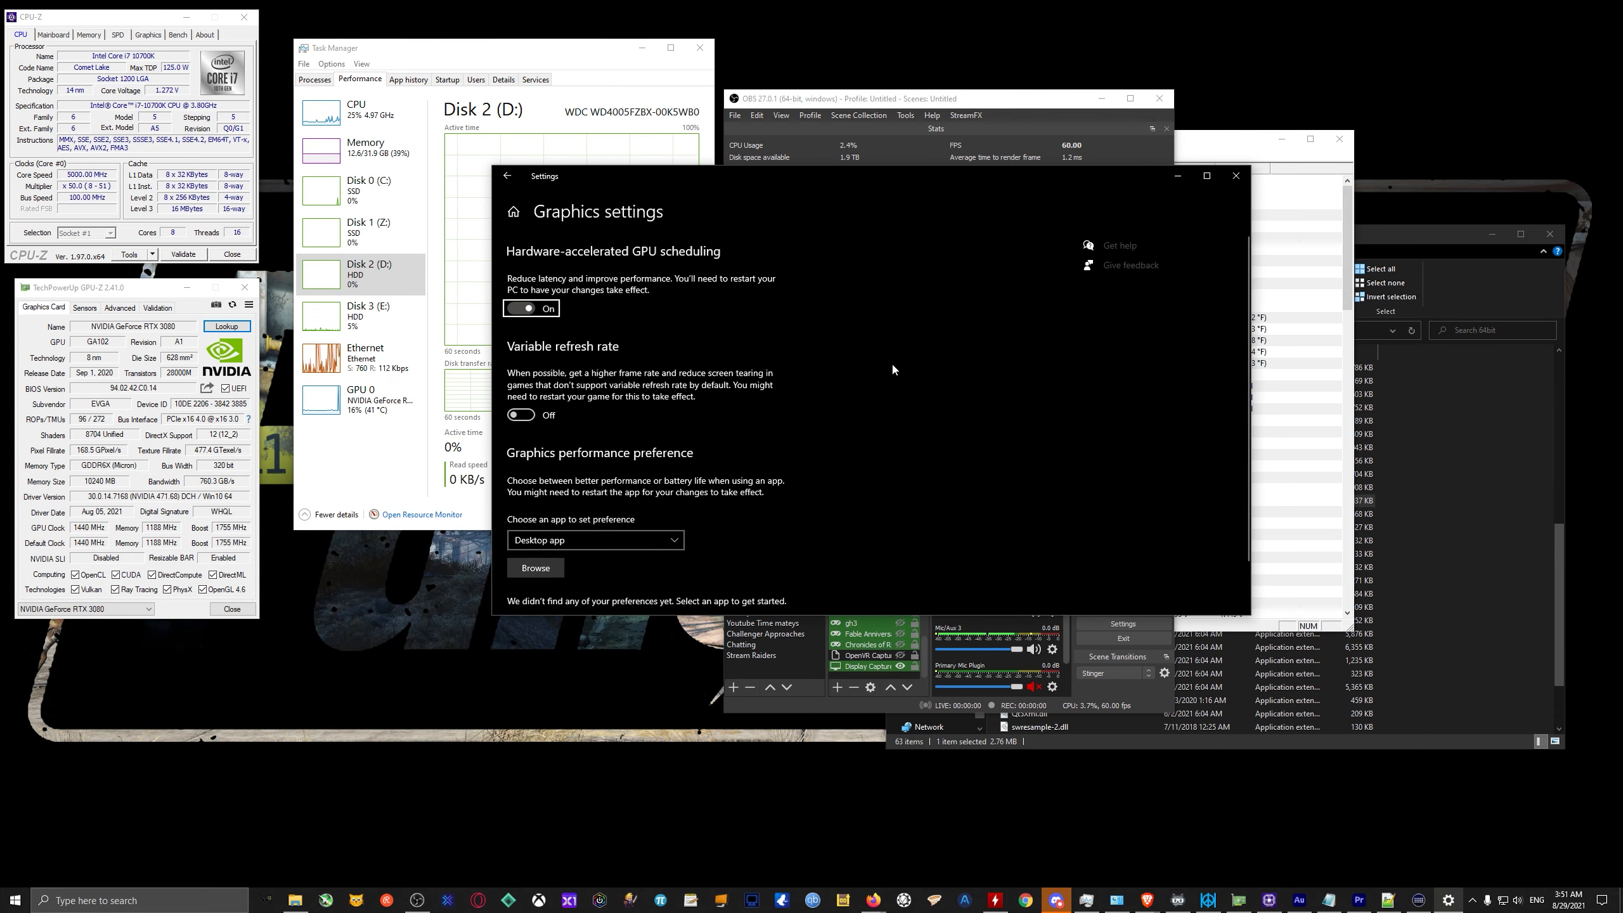
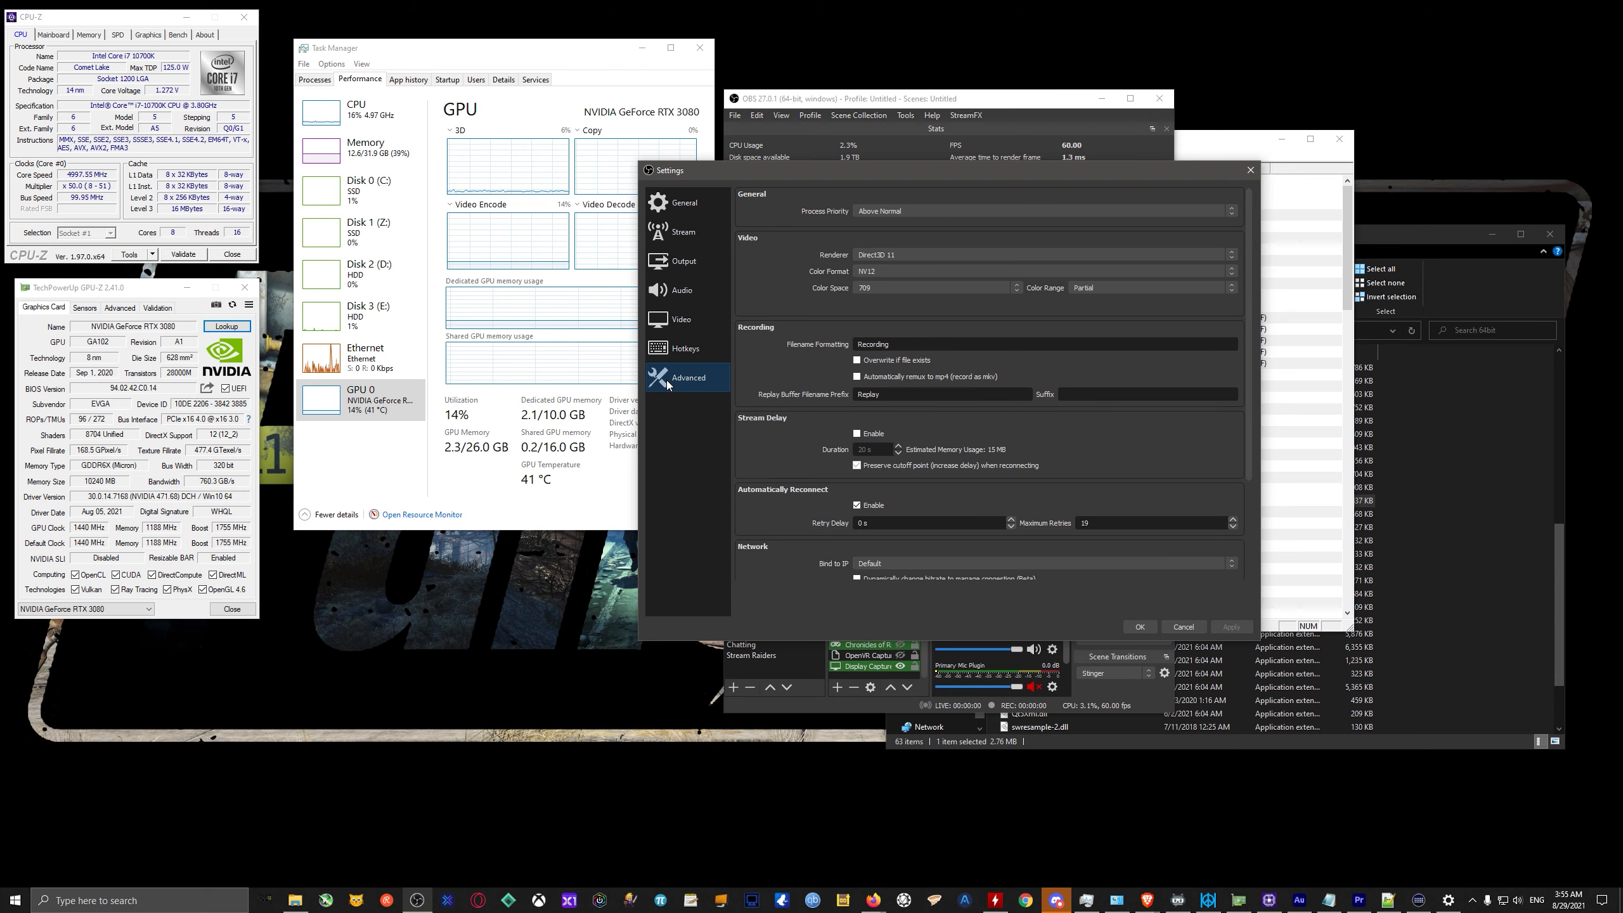
Review the Stream and General pages of the OBS settings and close the dialog without saving.
click(687, 236)
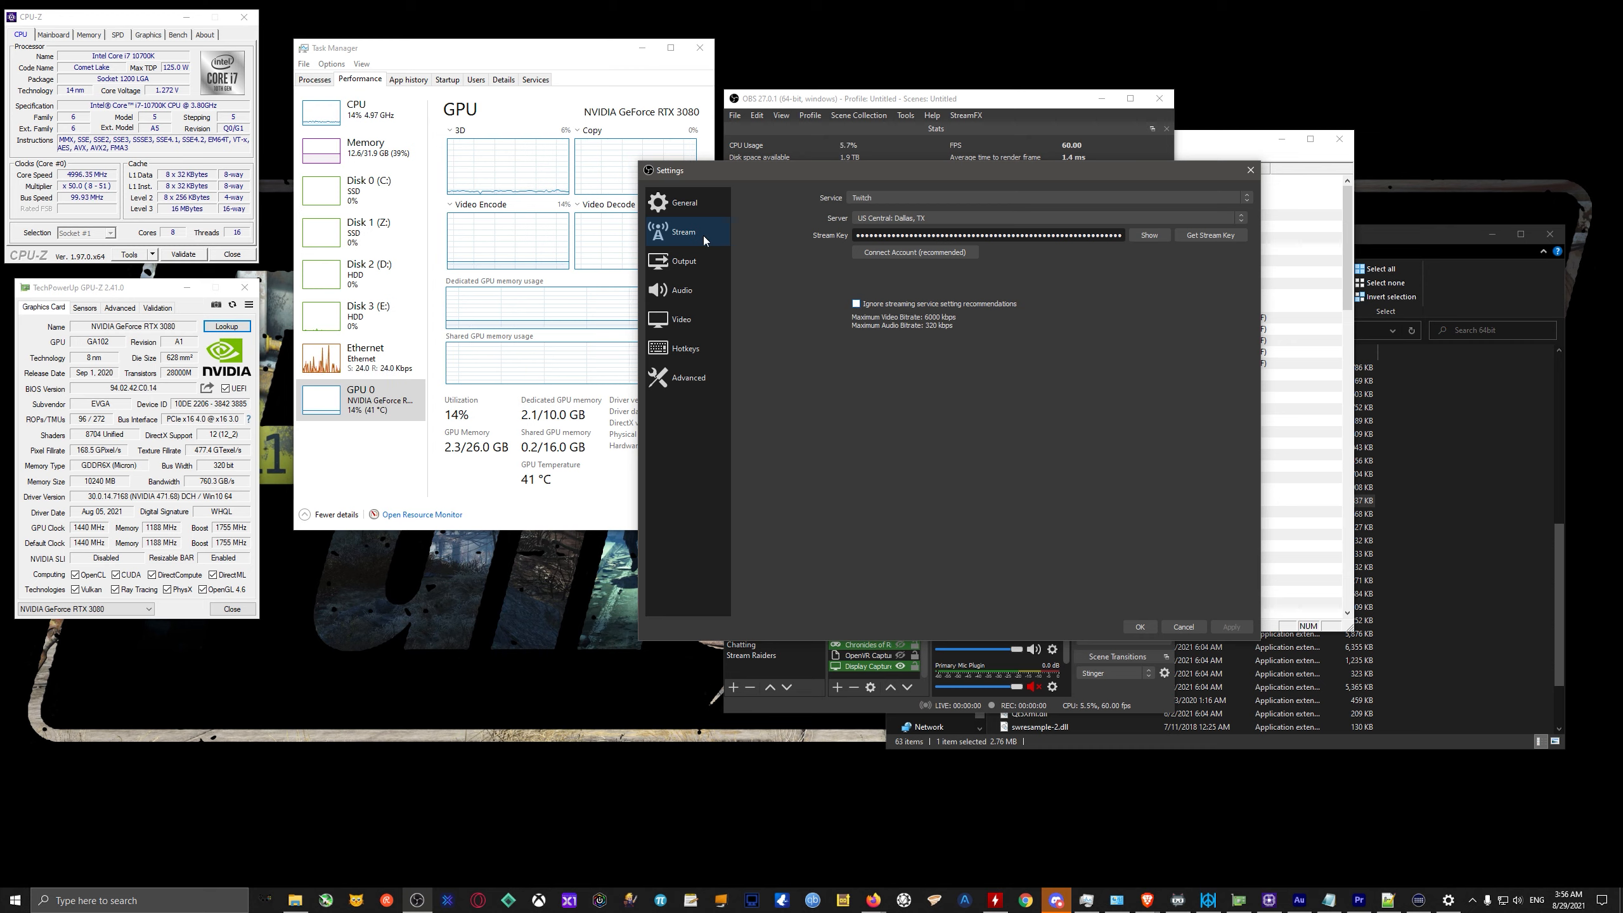
click(660, 211)
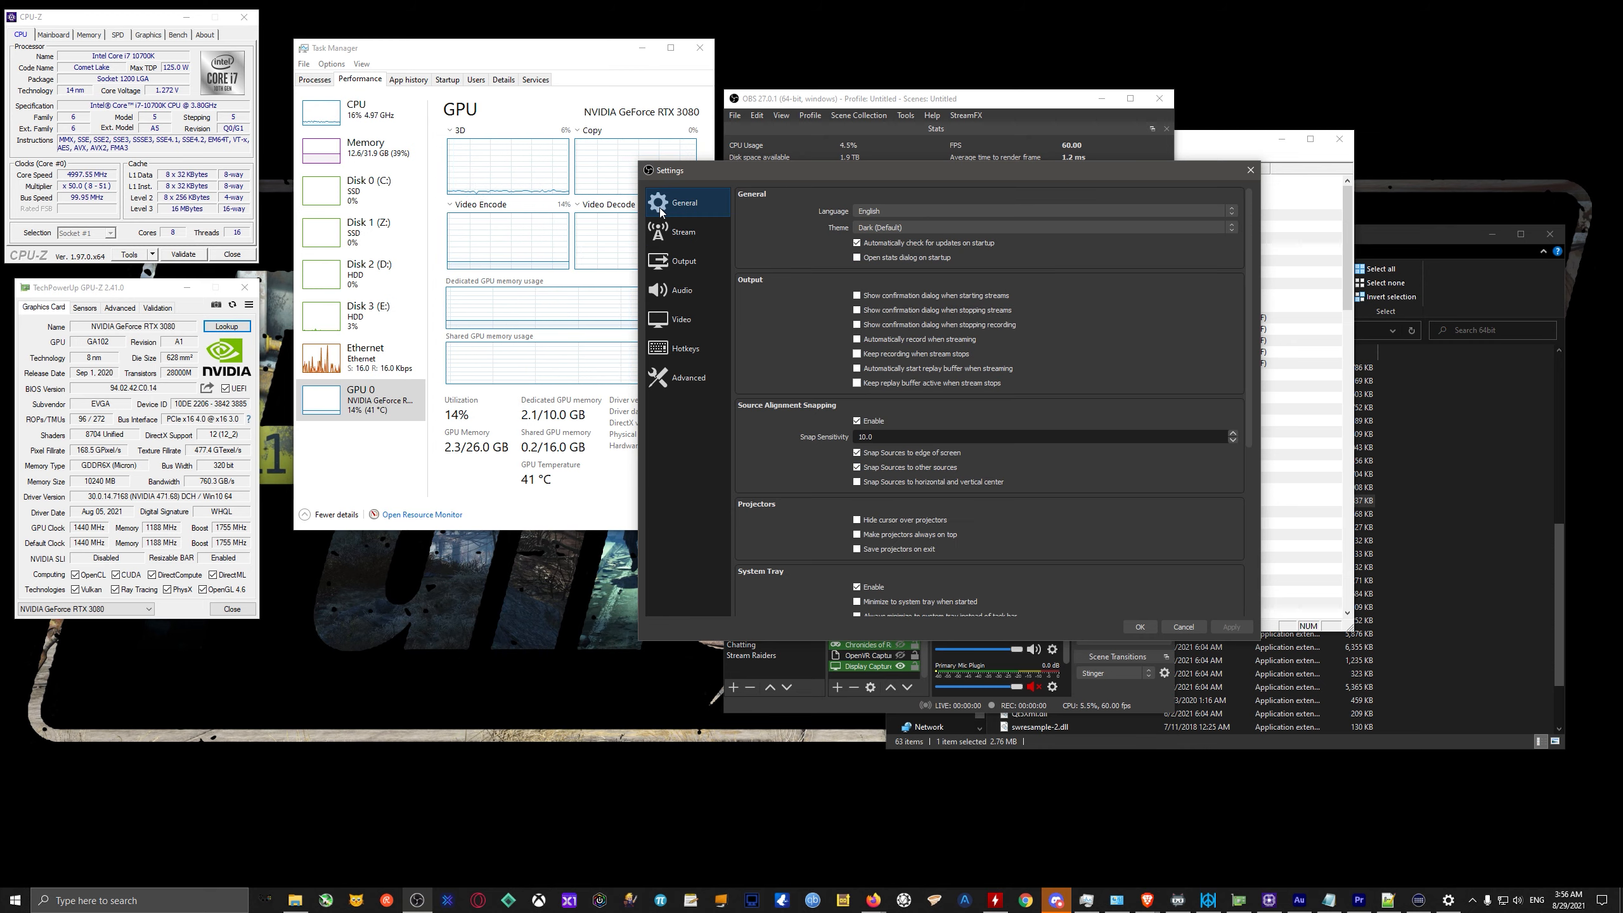
click(1183, 626)
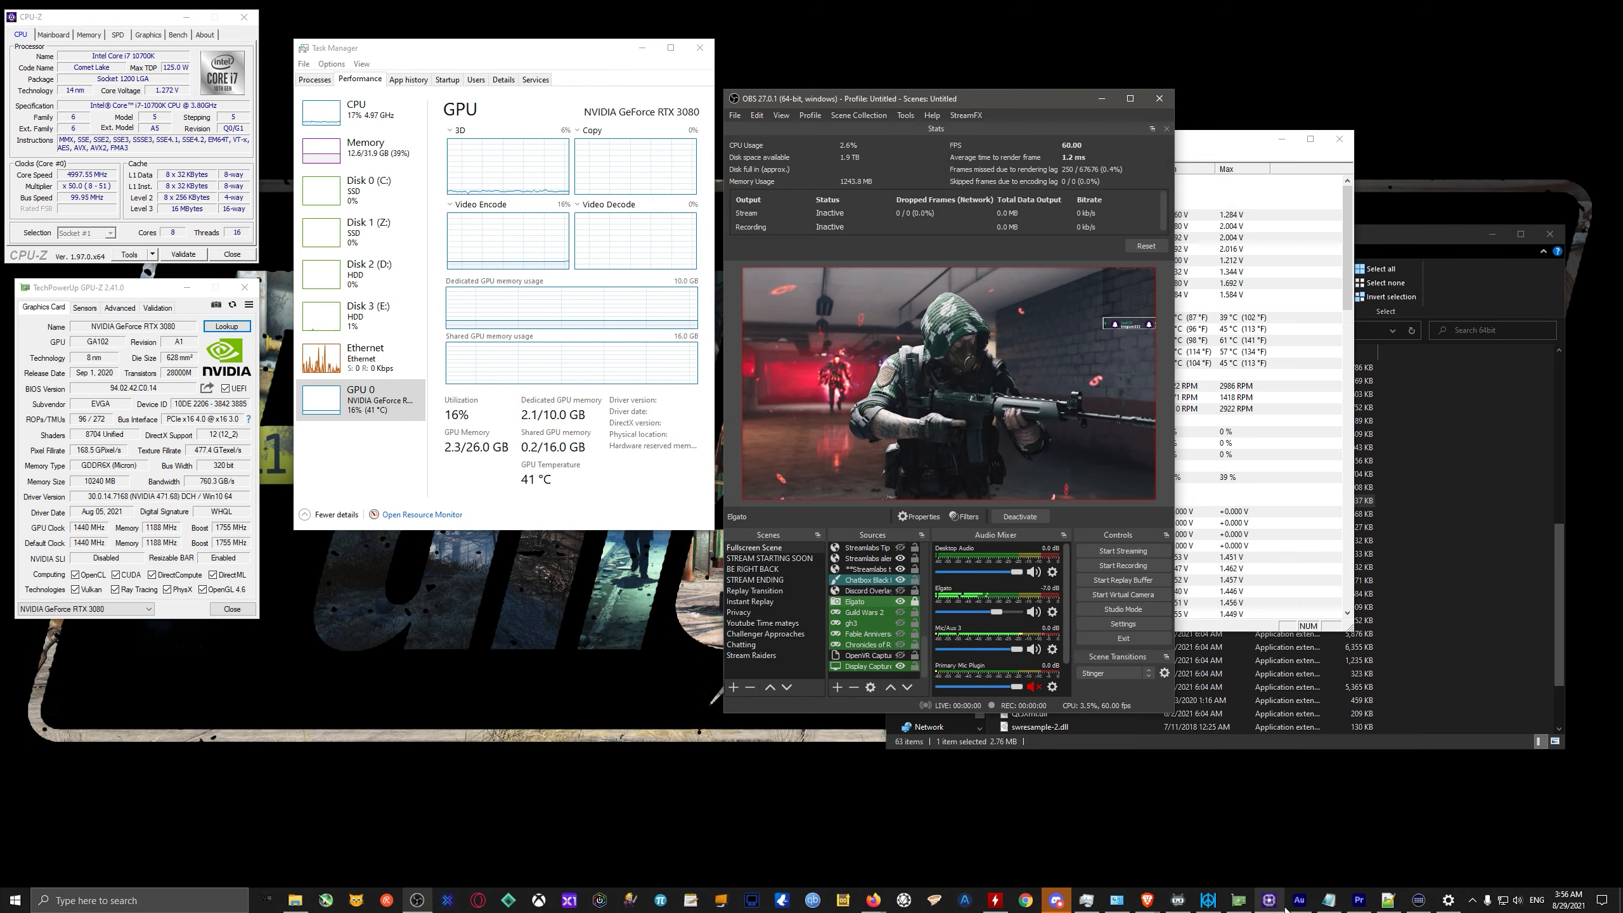
Switch to Firefox, read the GitHub commit adding the "Enforce streaming bitrate limits" setting, and return to OBS.
mouse_move(872, 901)
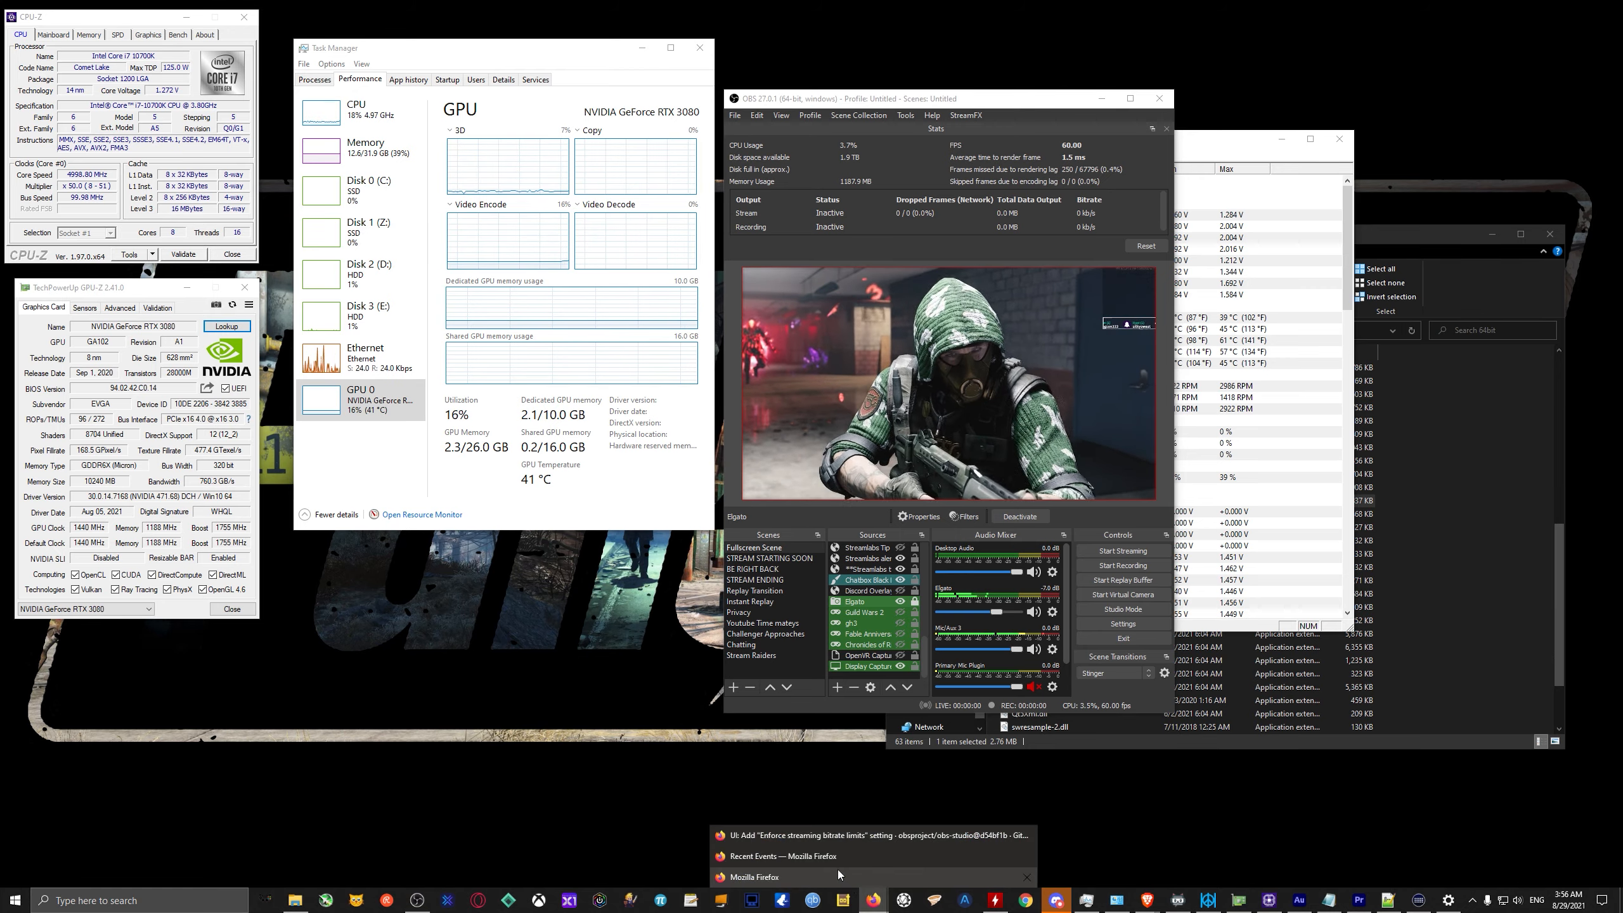
click(821, 837)
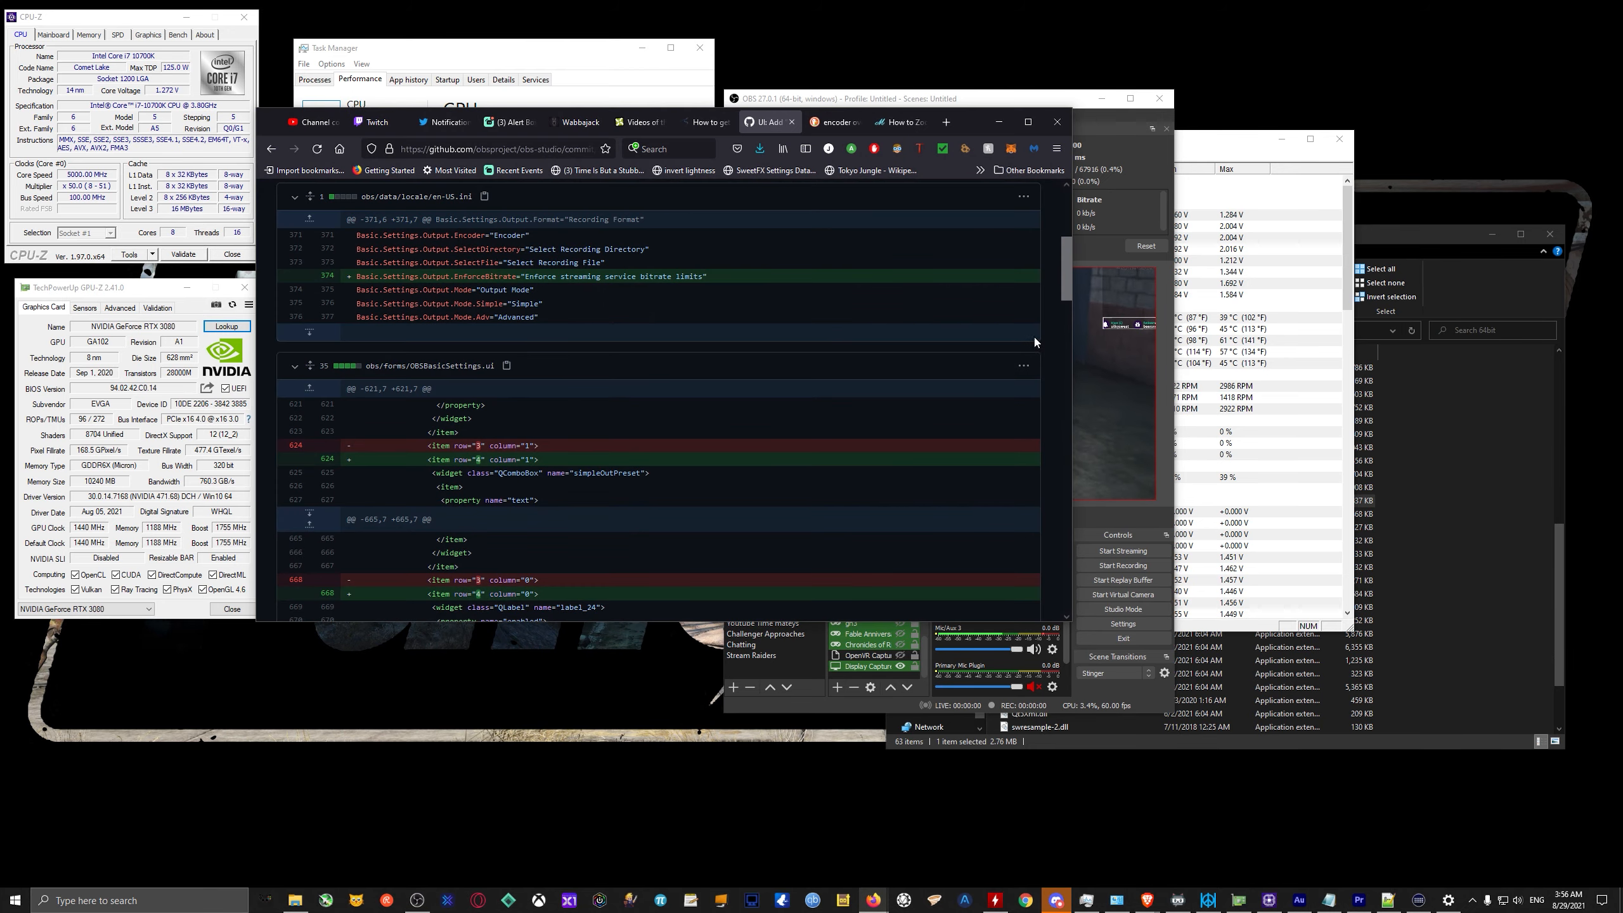
scroll(1049, 296, up, 5)
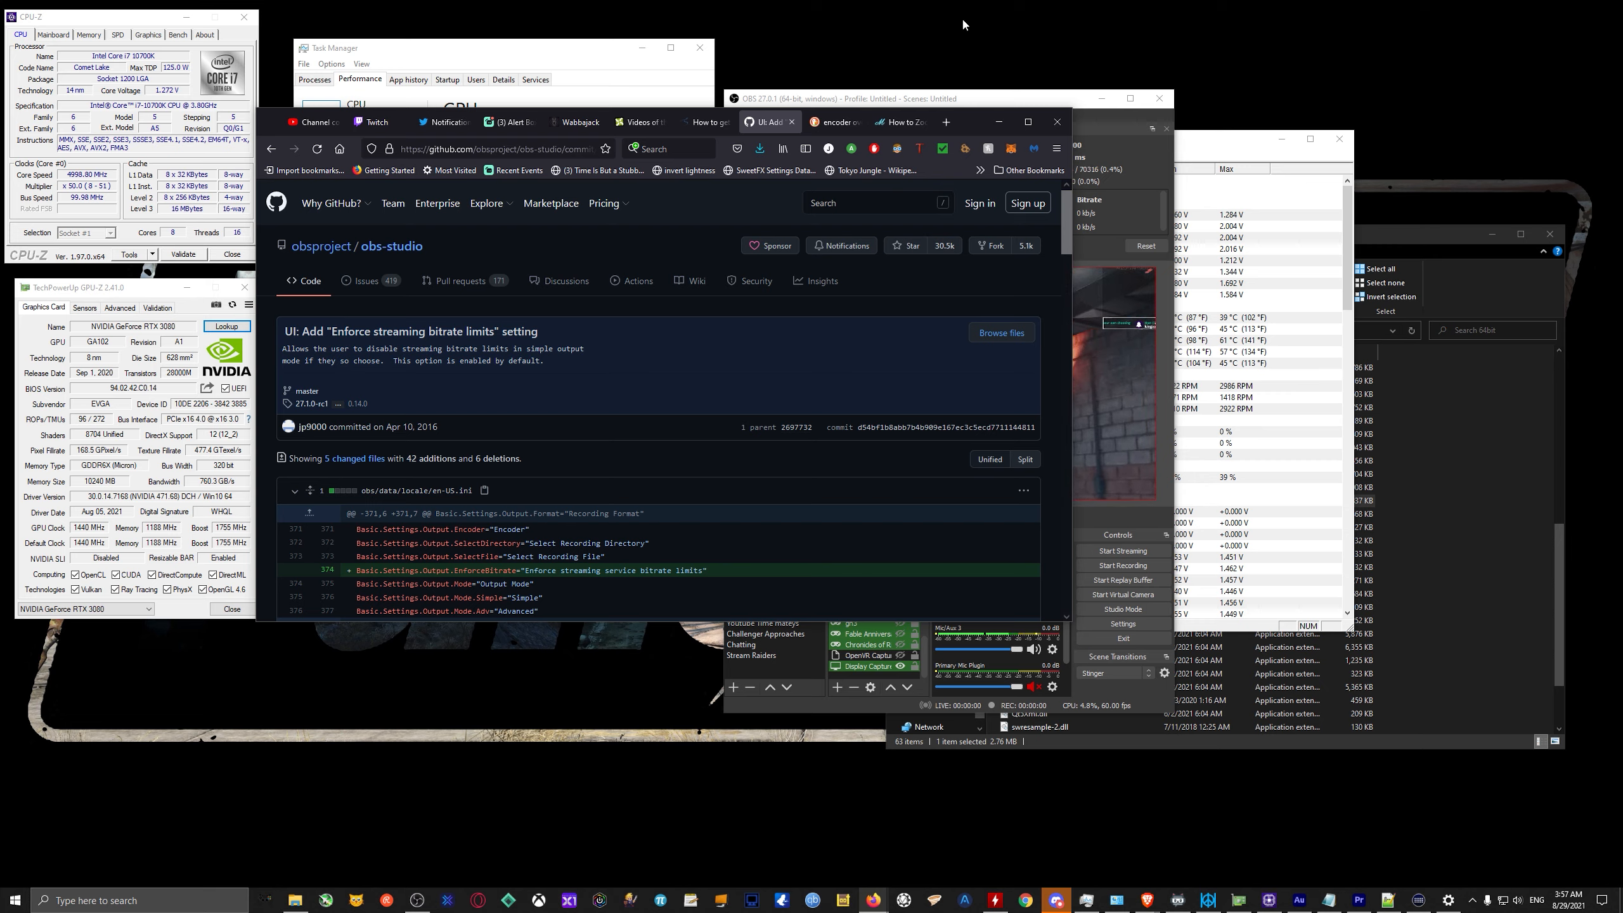
click(1146, 170)
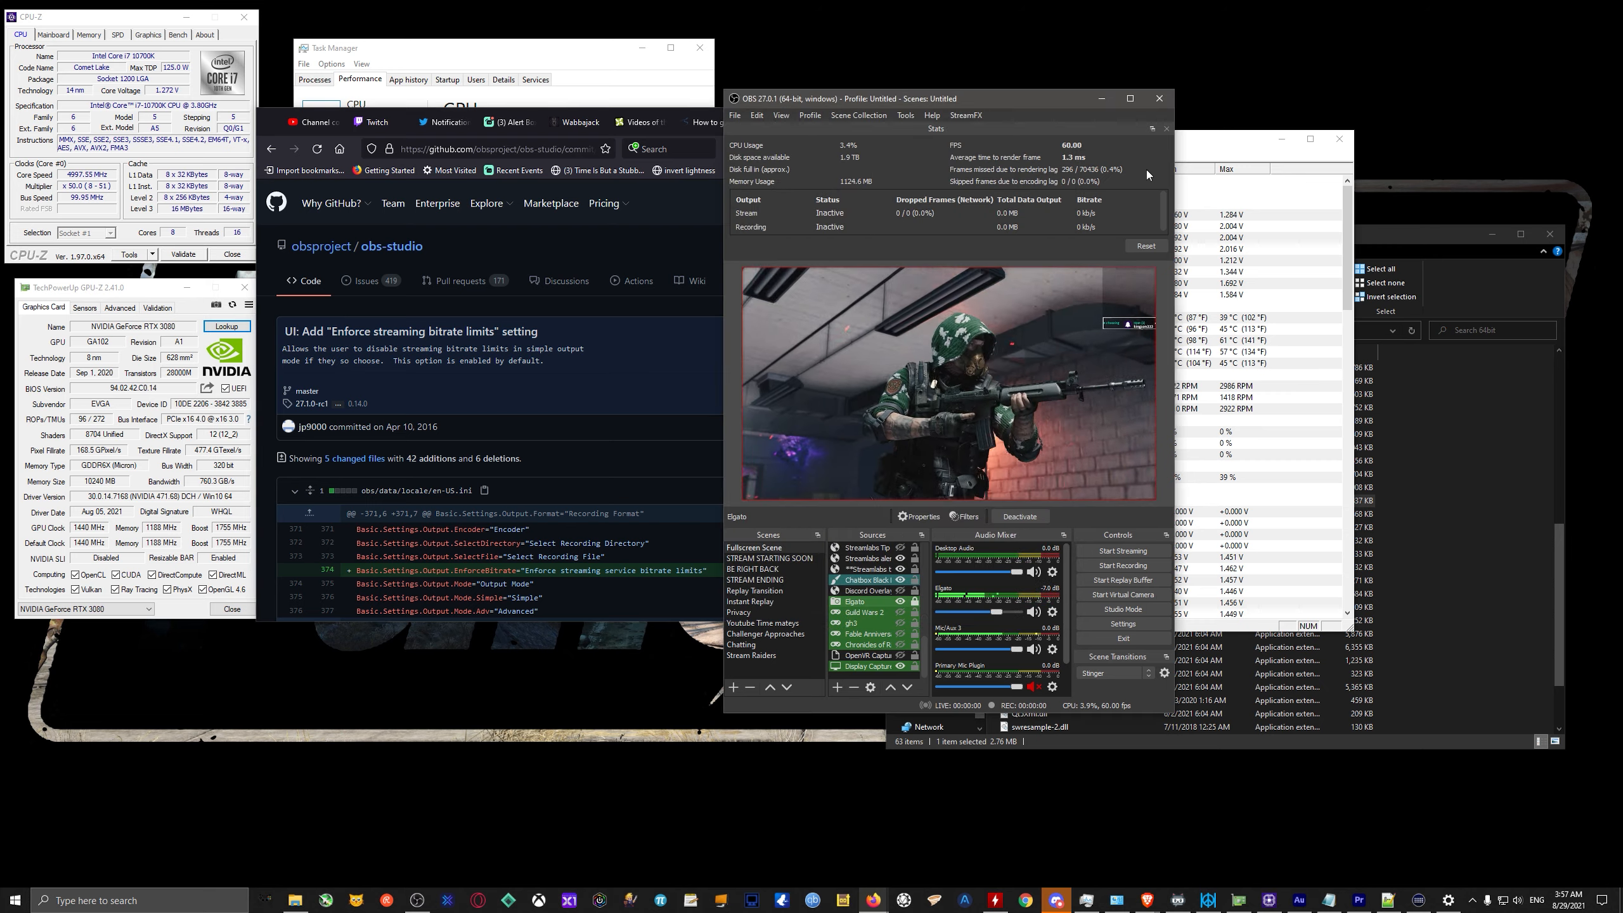
click(735, 115)
mouse_move(755, 116)
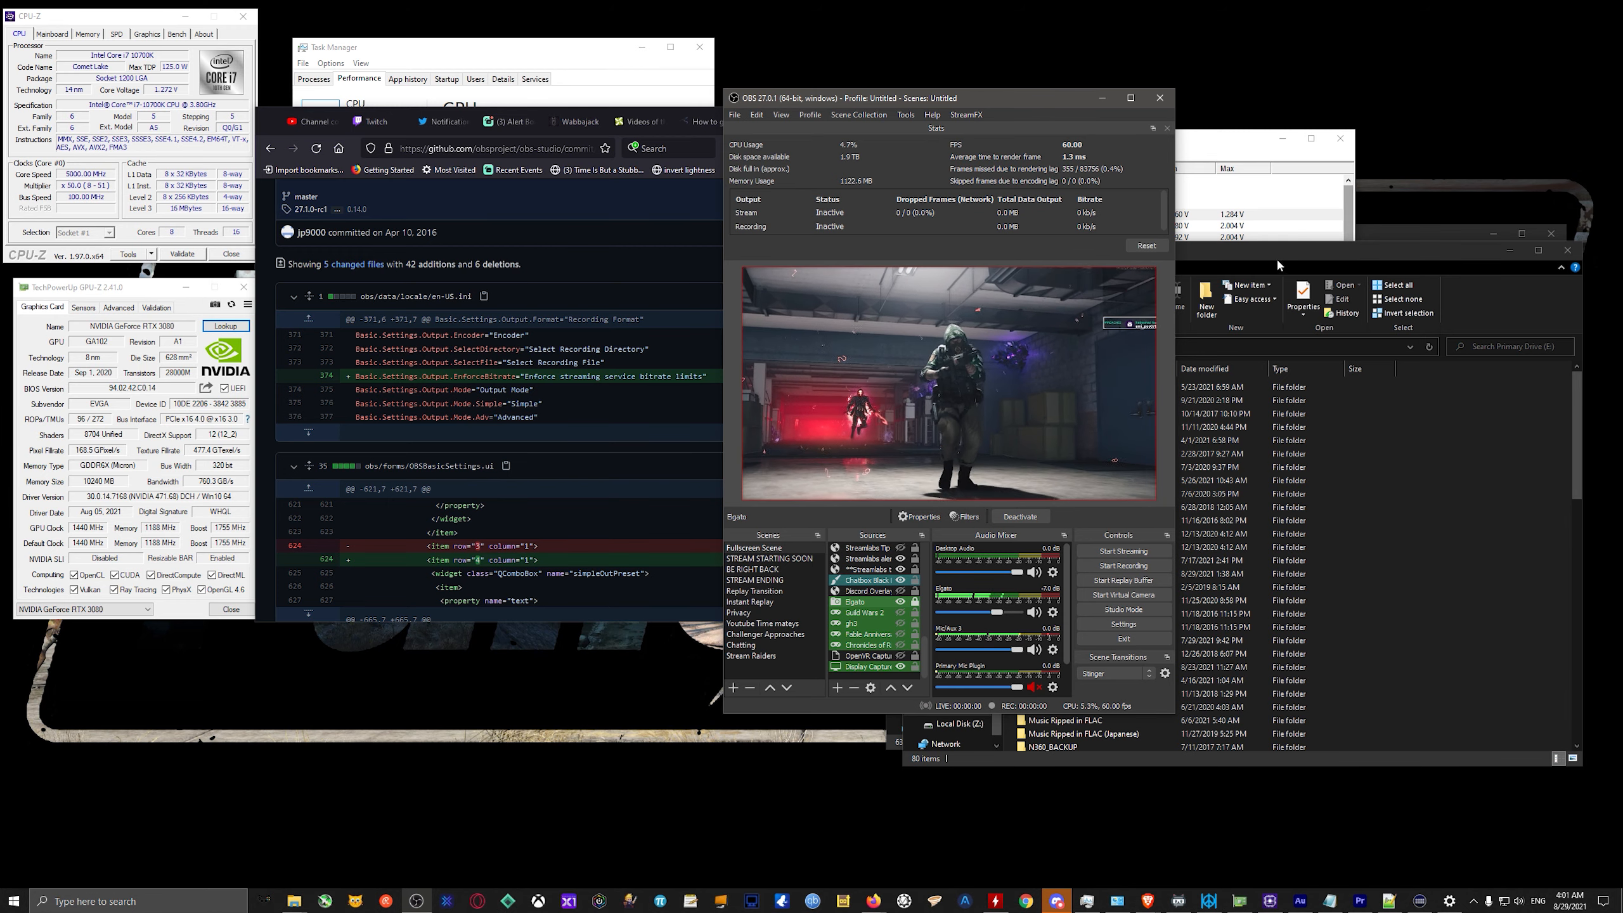
In File Explorer, open the Programs\OBS\obs-studio folder on Primary Drive (E:).
click(1359, 252)
scroll(1369, 613, down, 8)
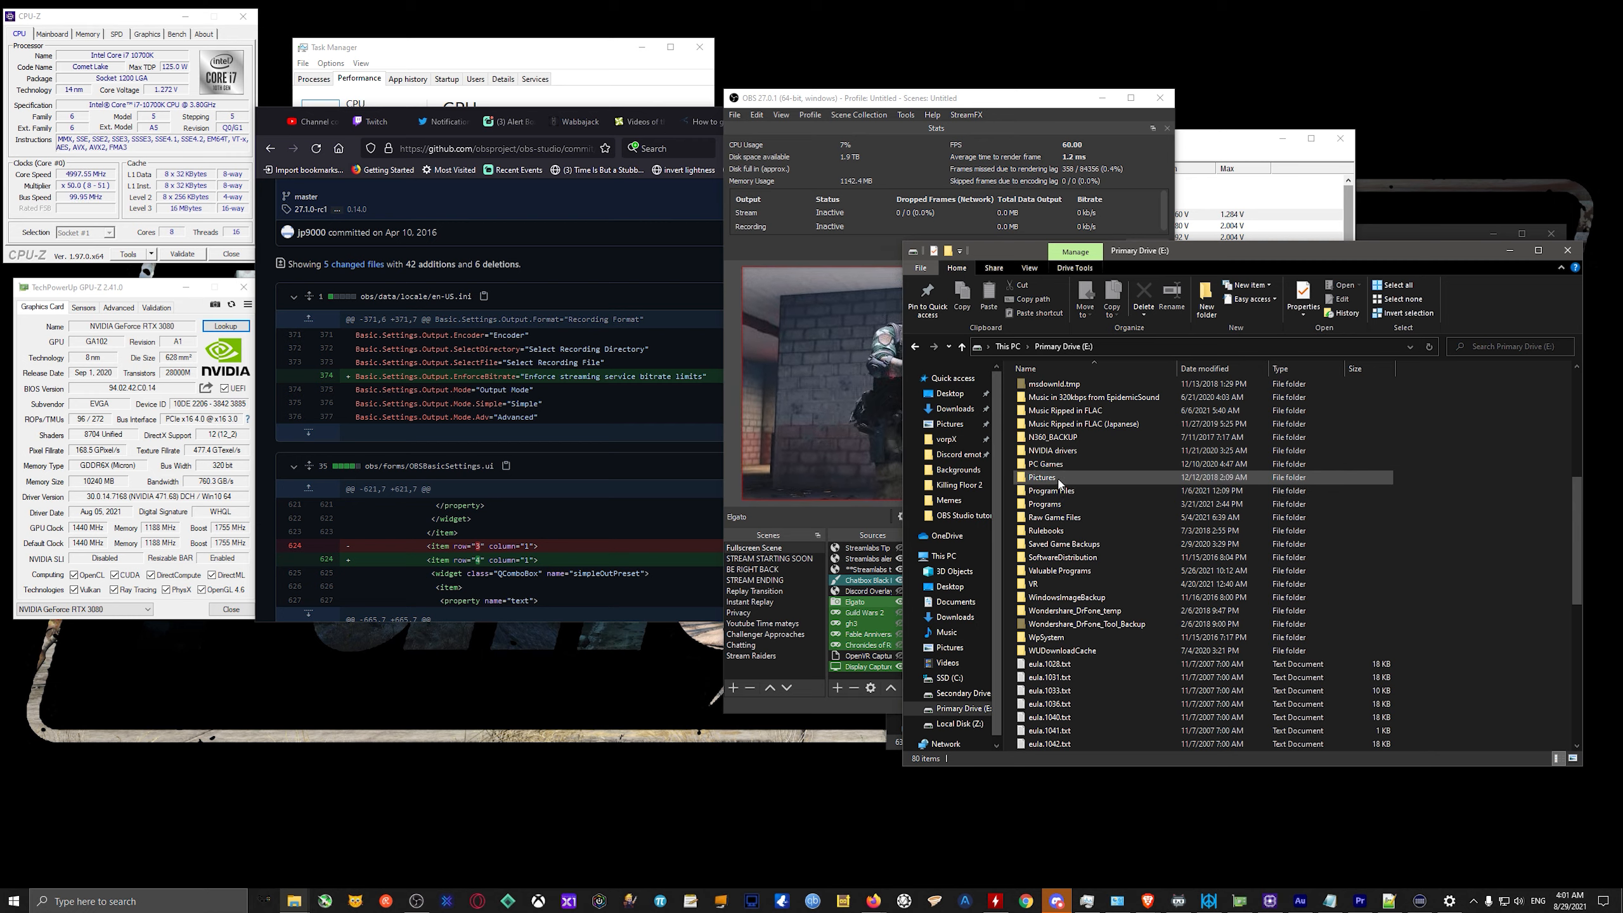
double_click(1068, 504)
scroll(1056, 568, down, 11)
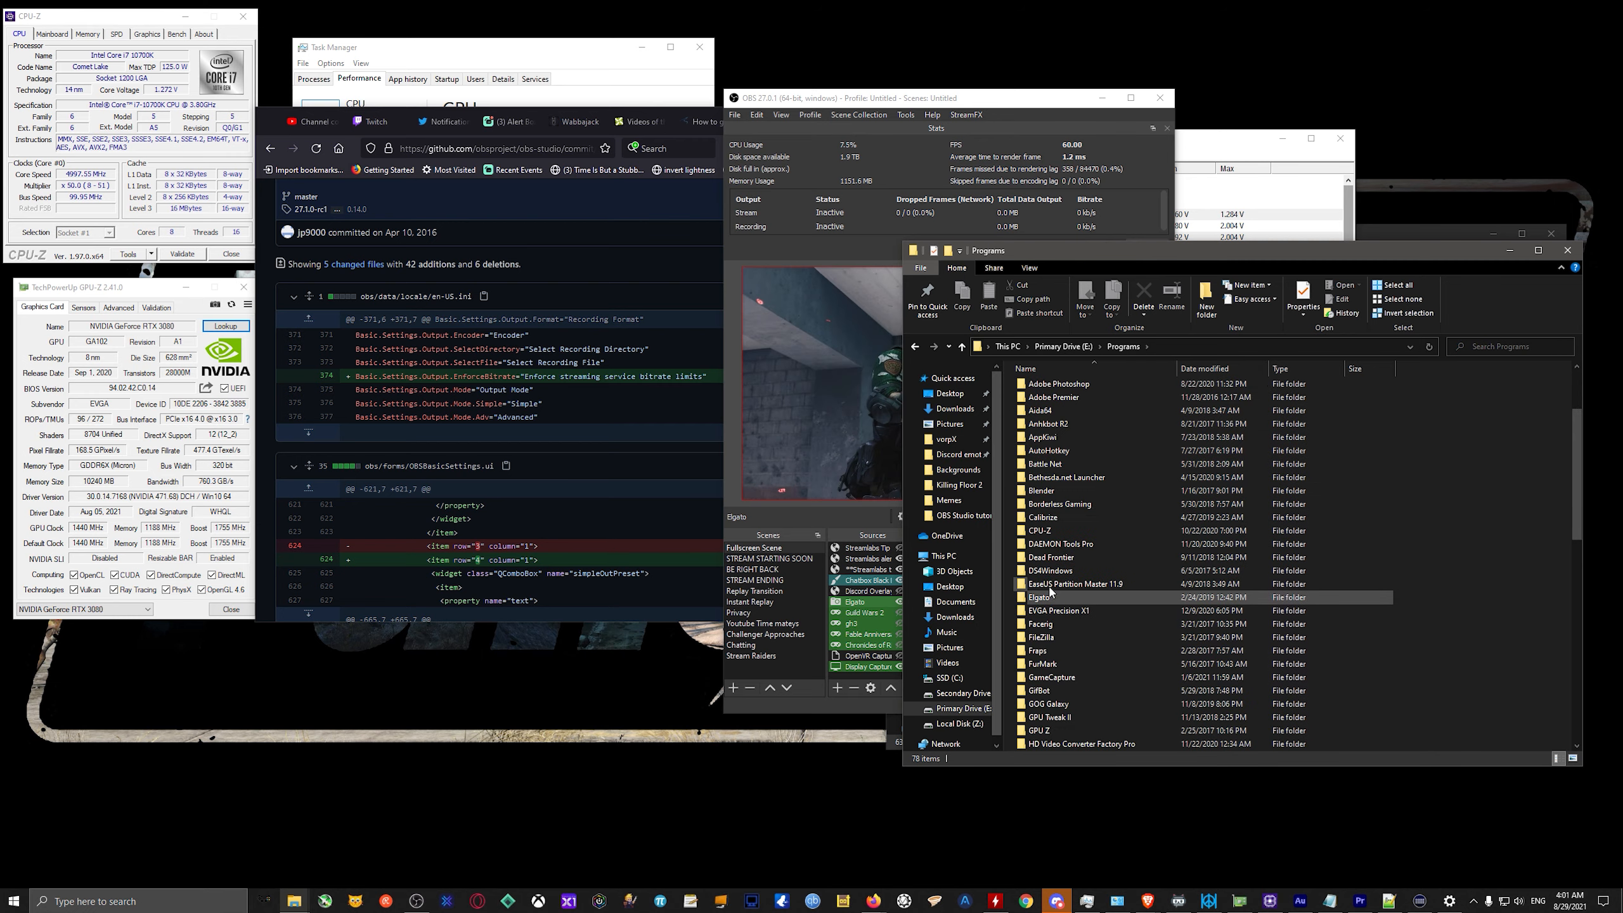
double_click(1057, 637)
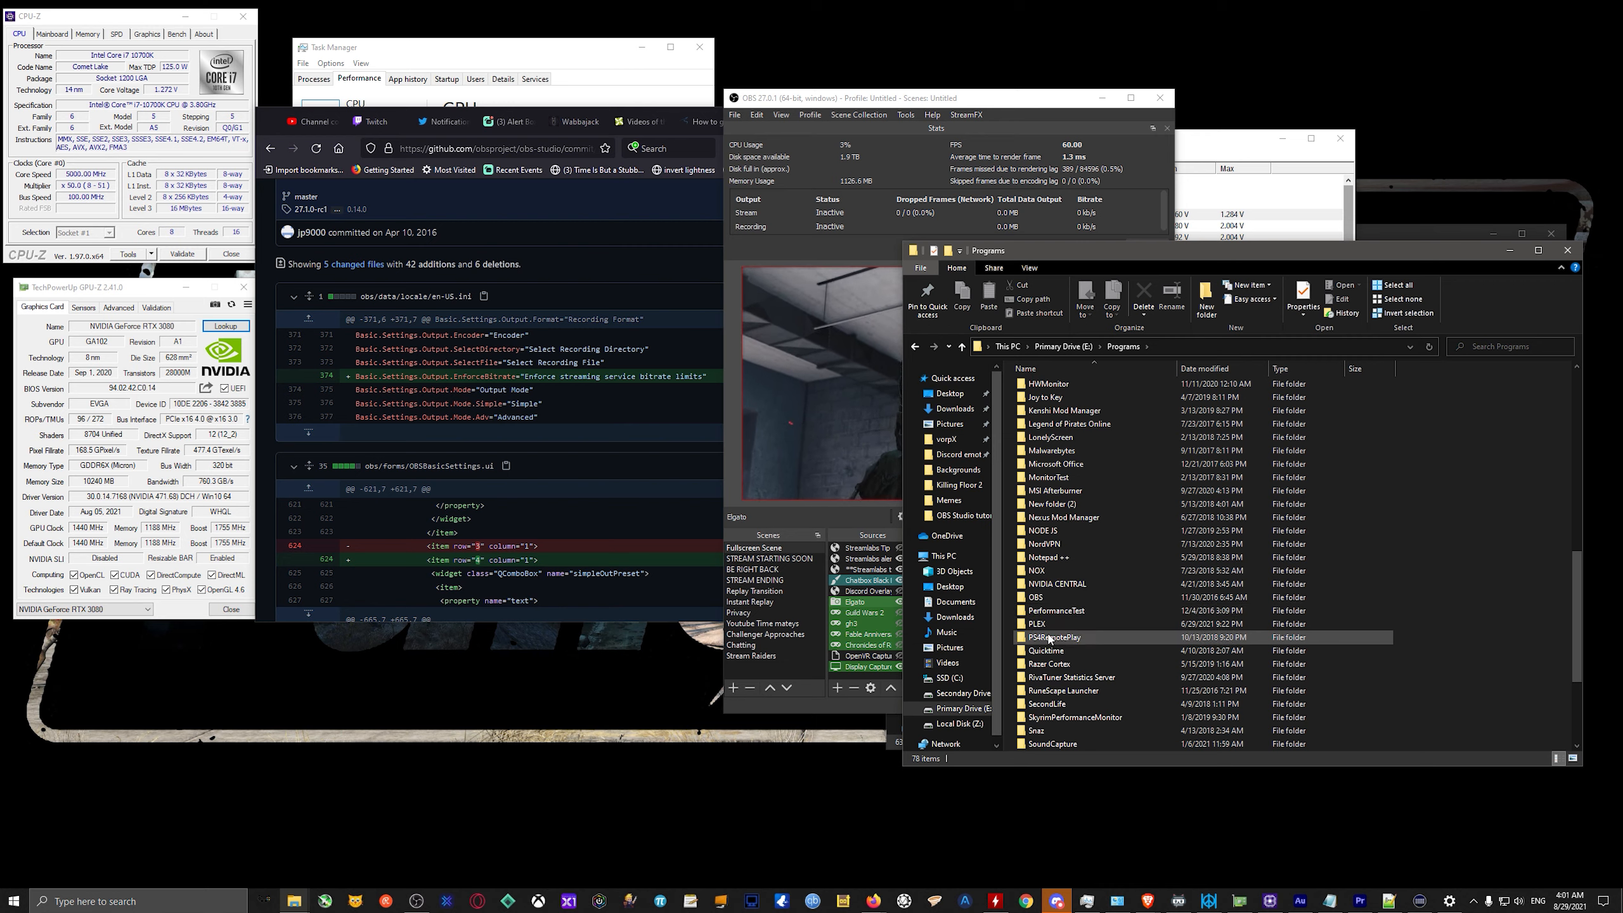
double_click(1061, 388)
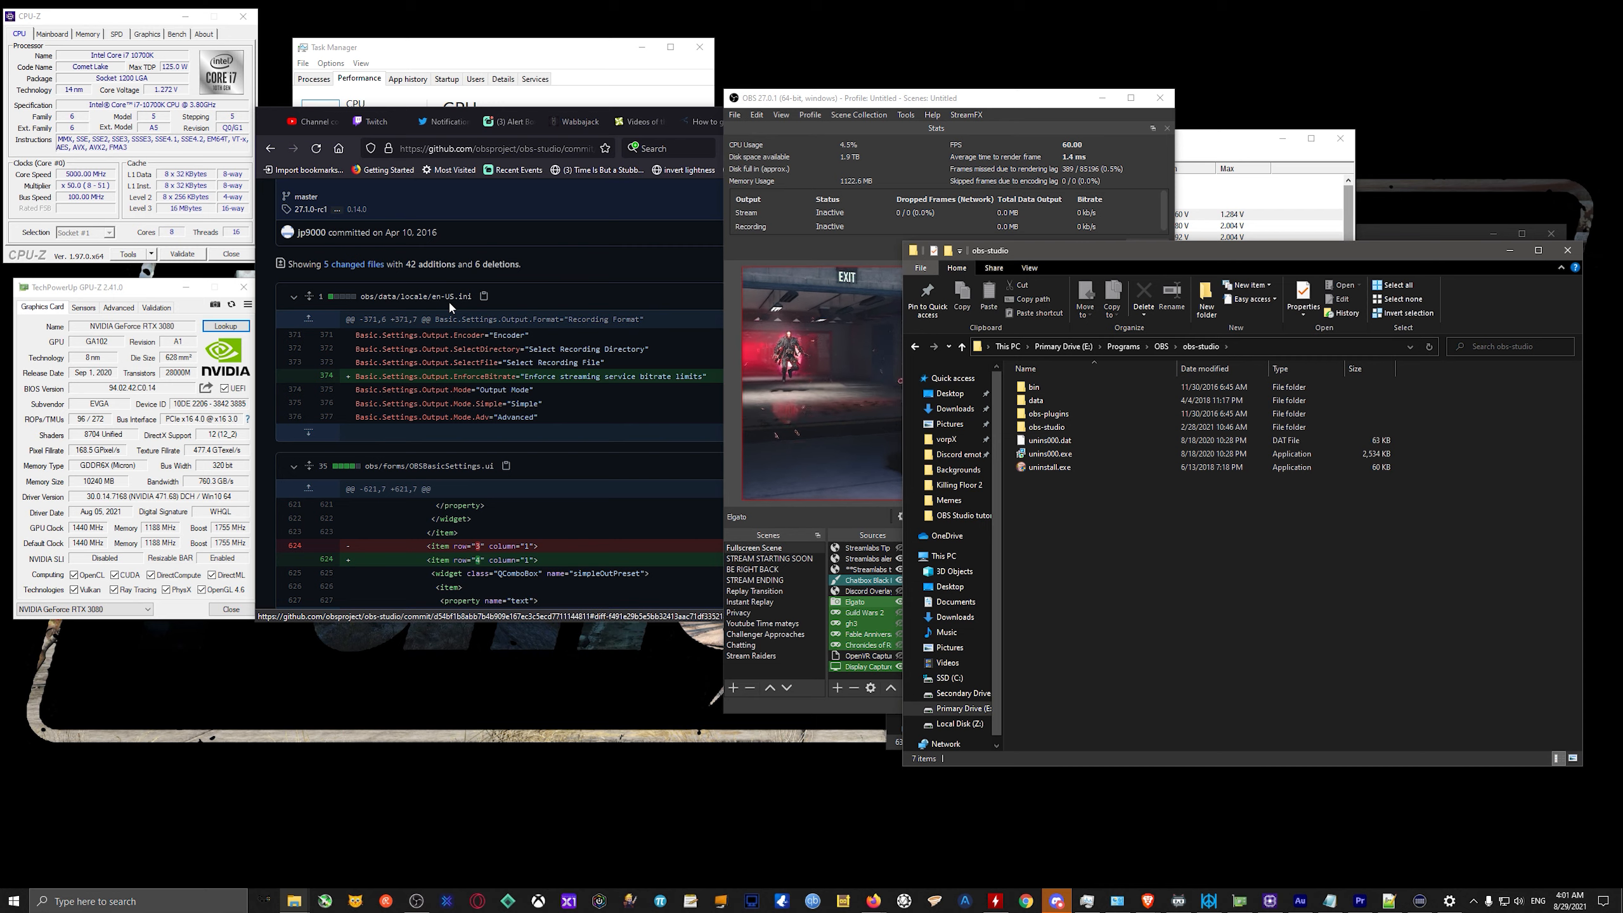
click(1037, 388)
double_click(1038, 389)
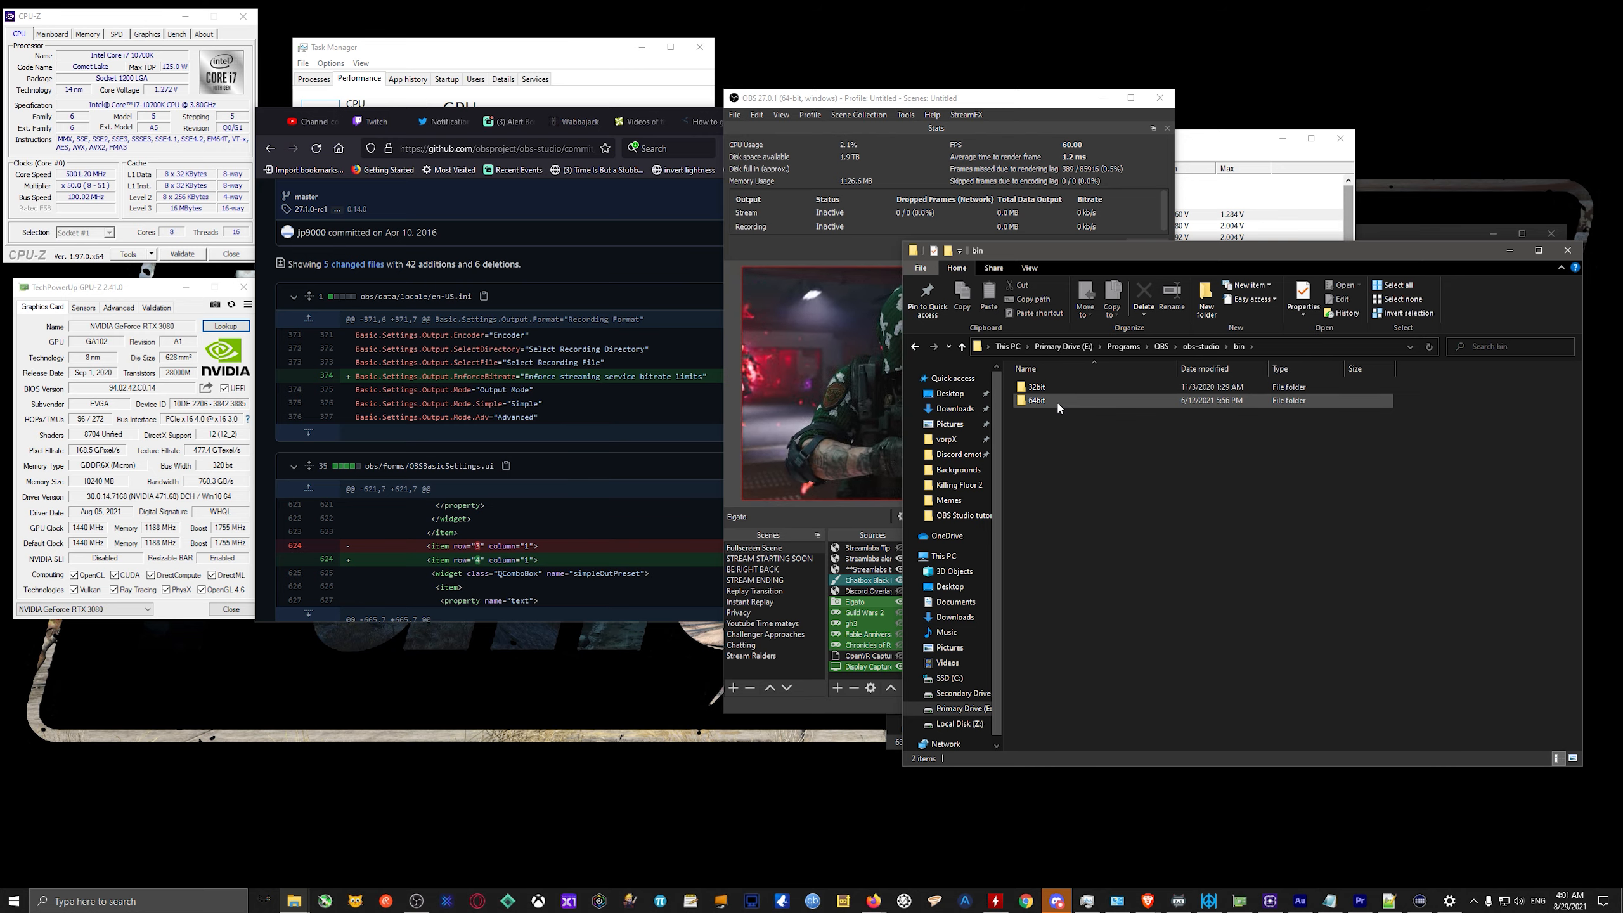
double_click(1055, 400)
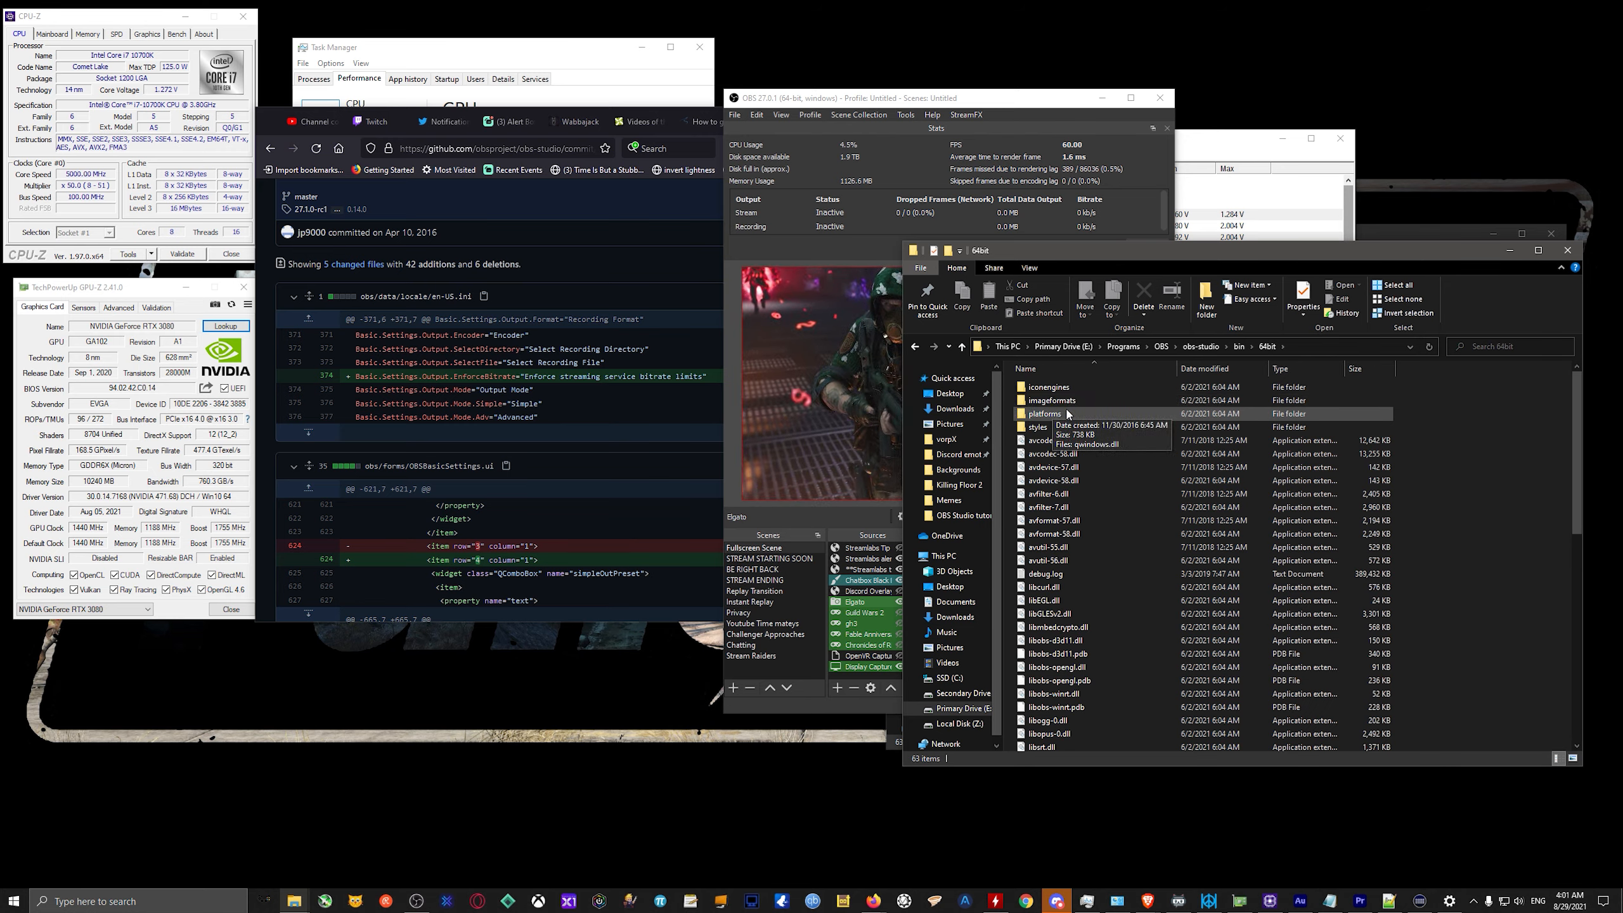
click(918, 347)
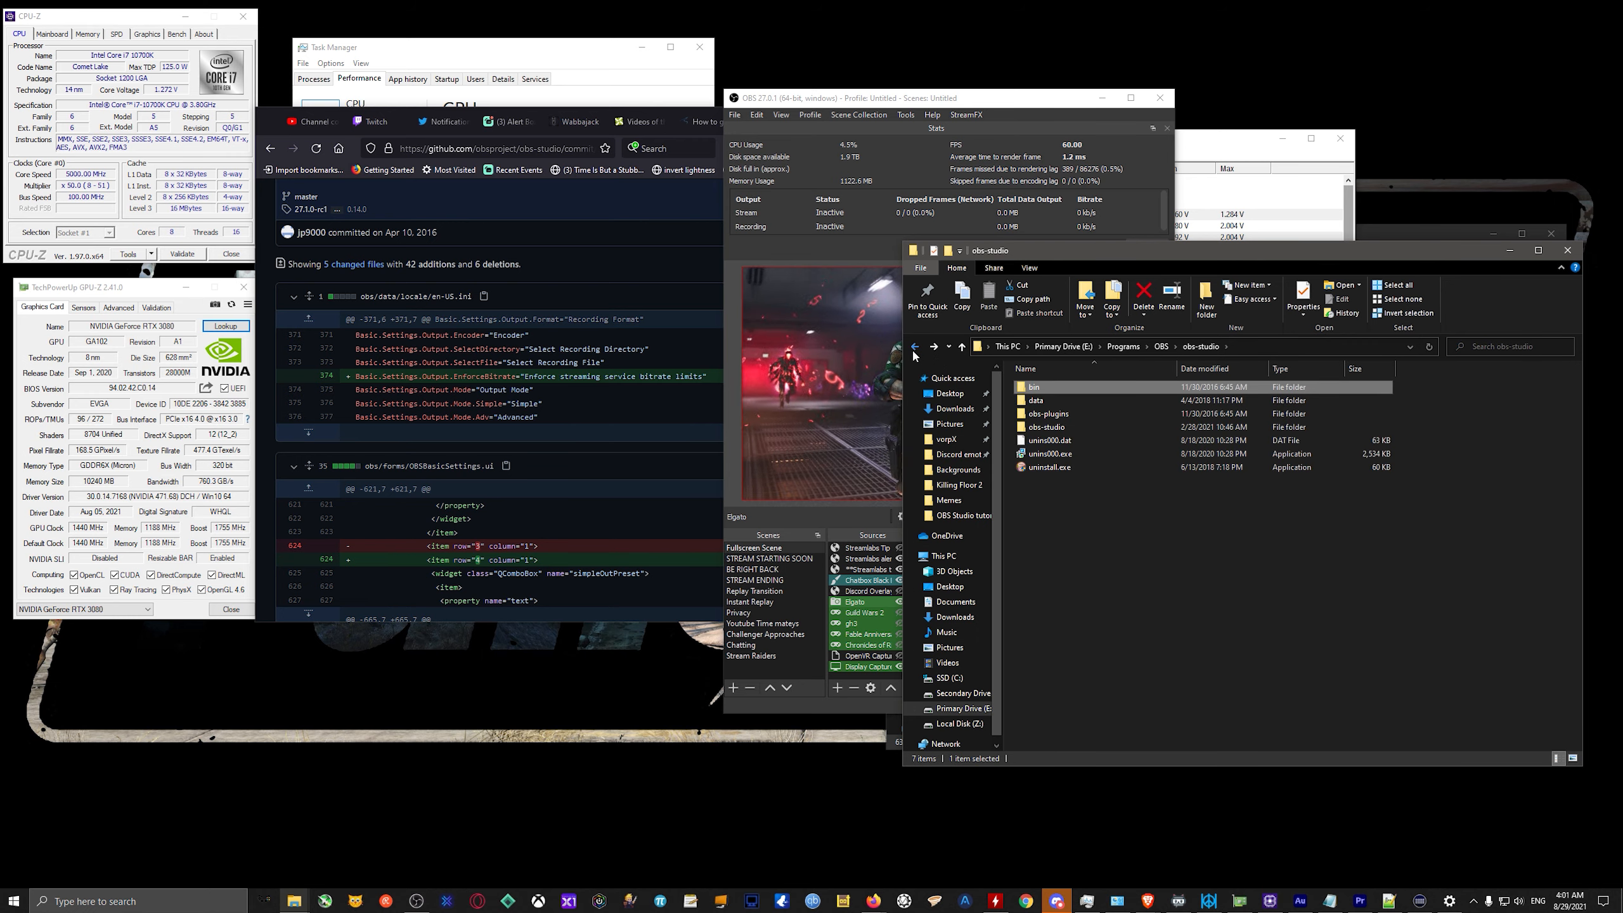
Open the data\obs-studio\locale folder inside the OBS installation folder.
double_click(1036, 400)
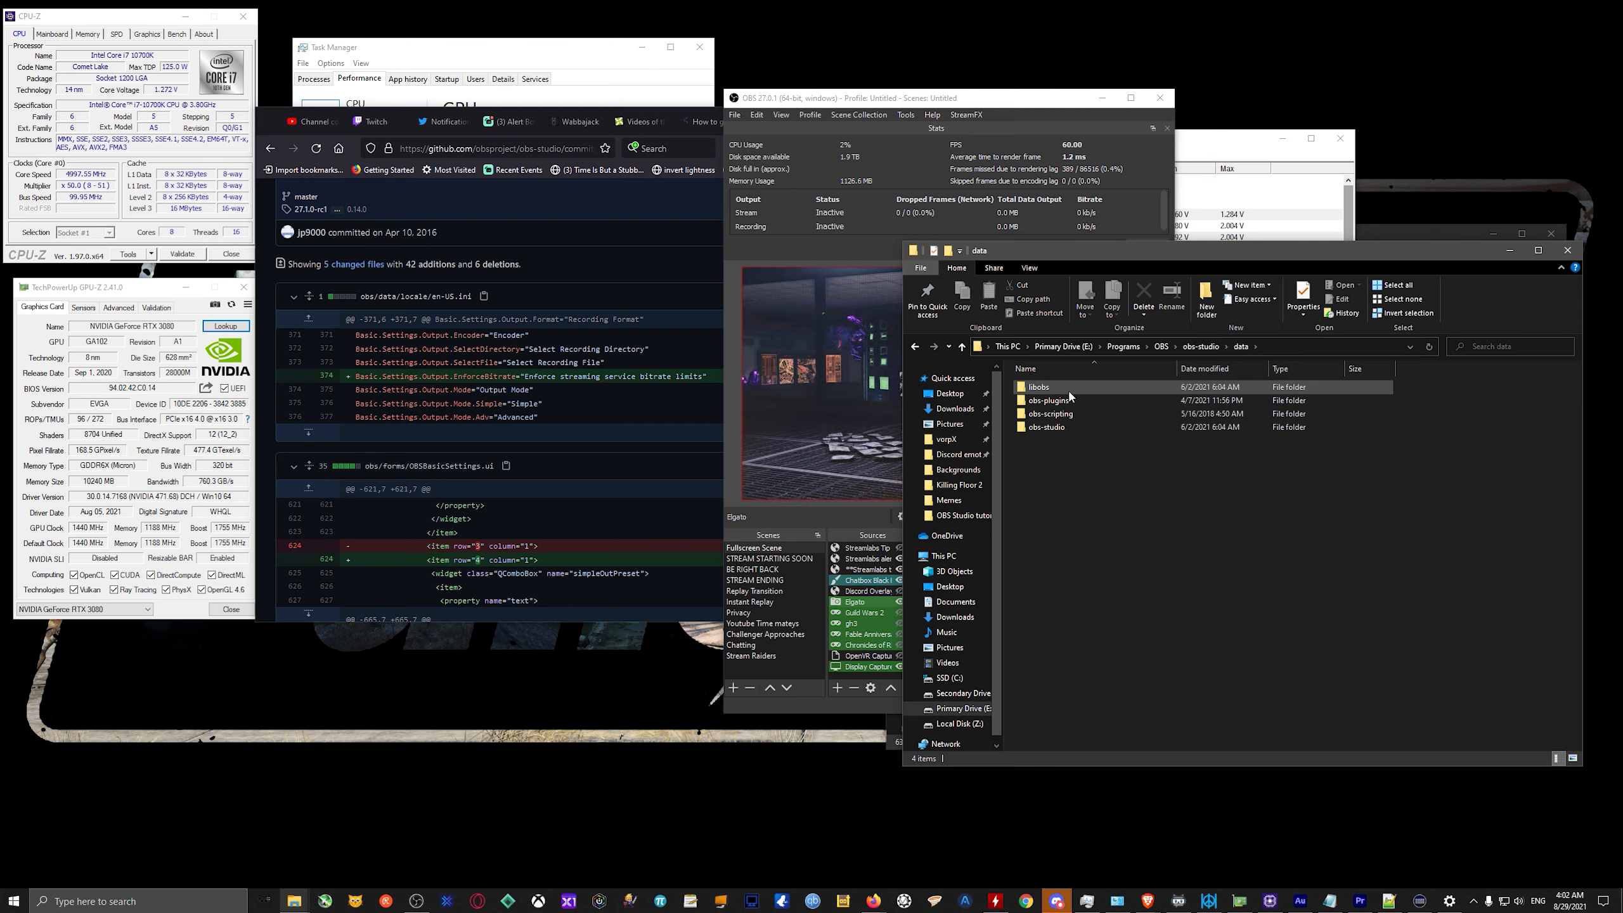
double_click(1069, 392)
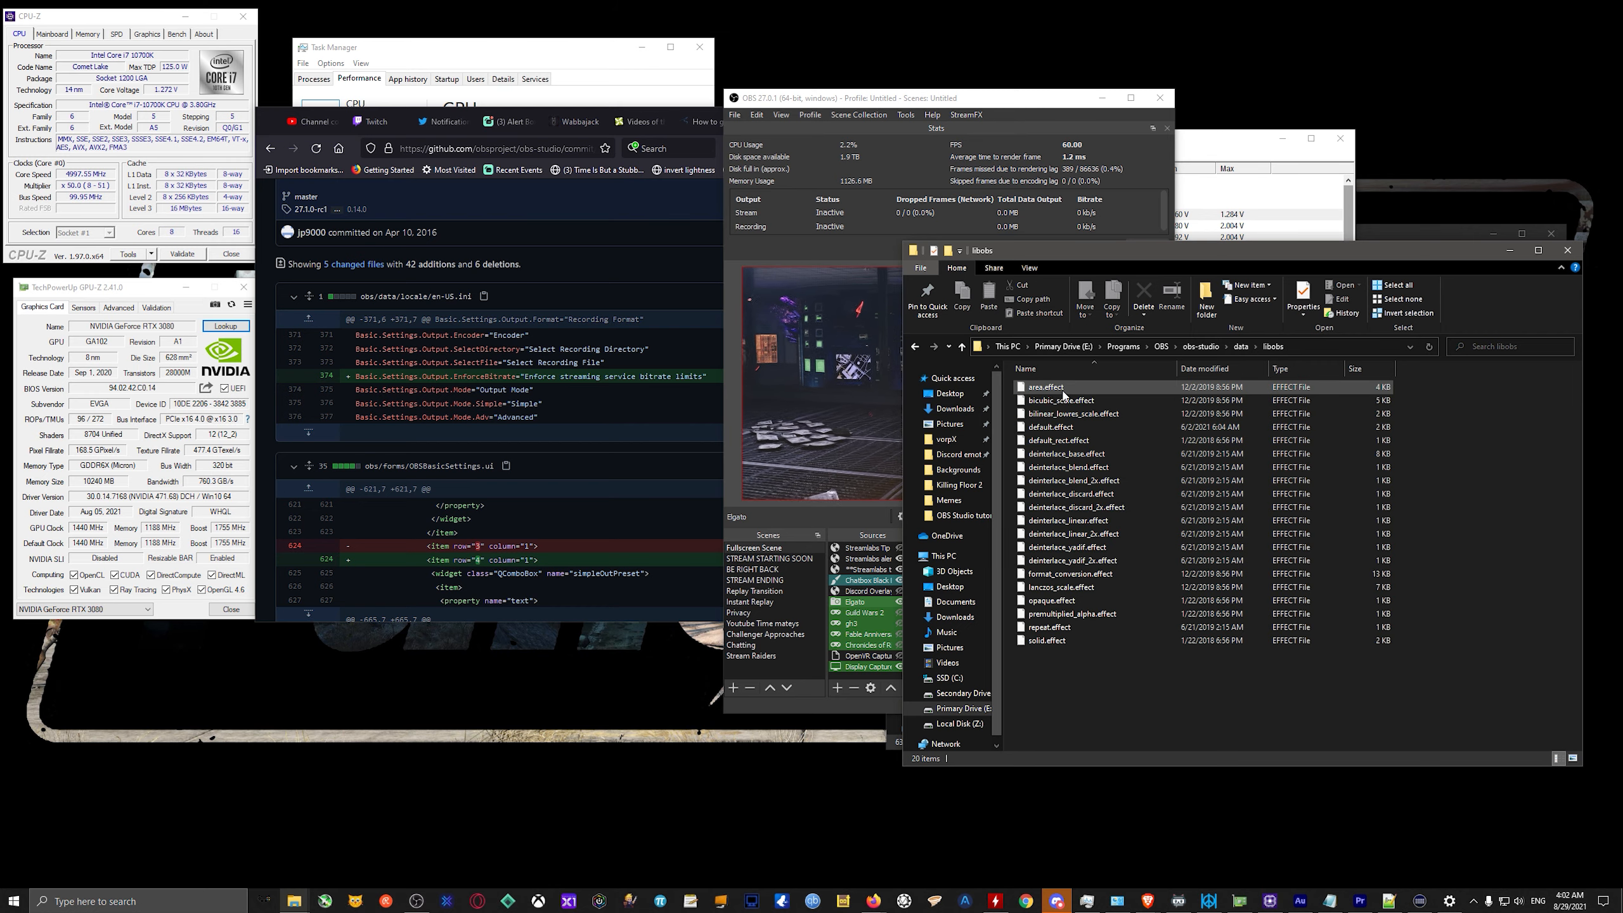
click(915, 346)
double_click(1073, 428)
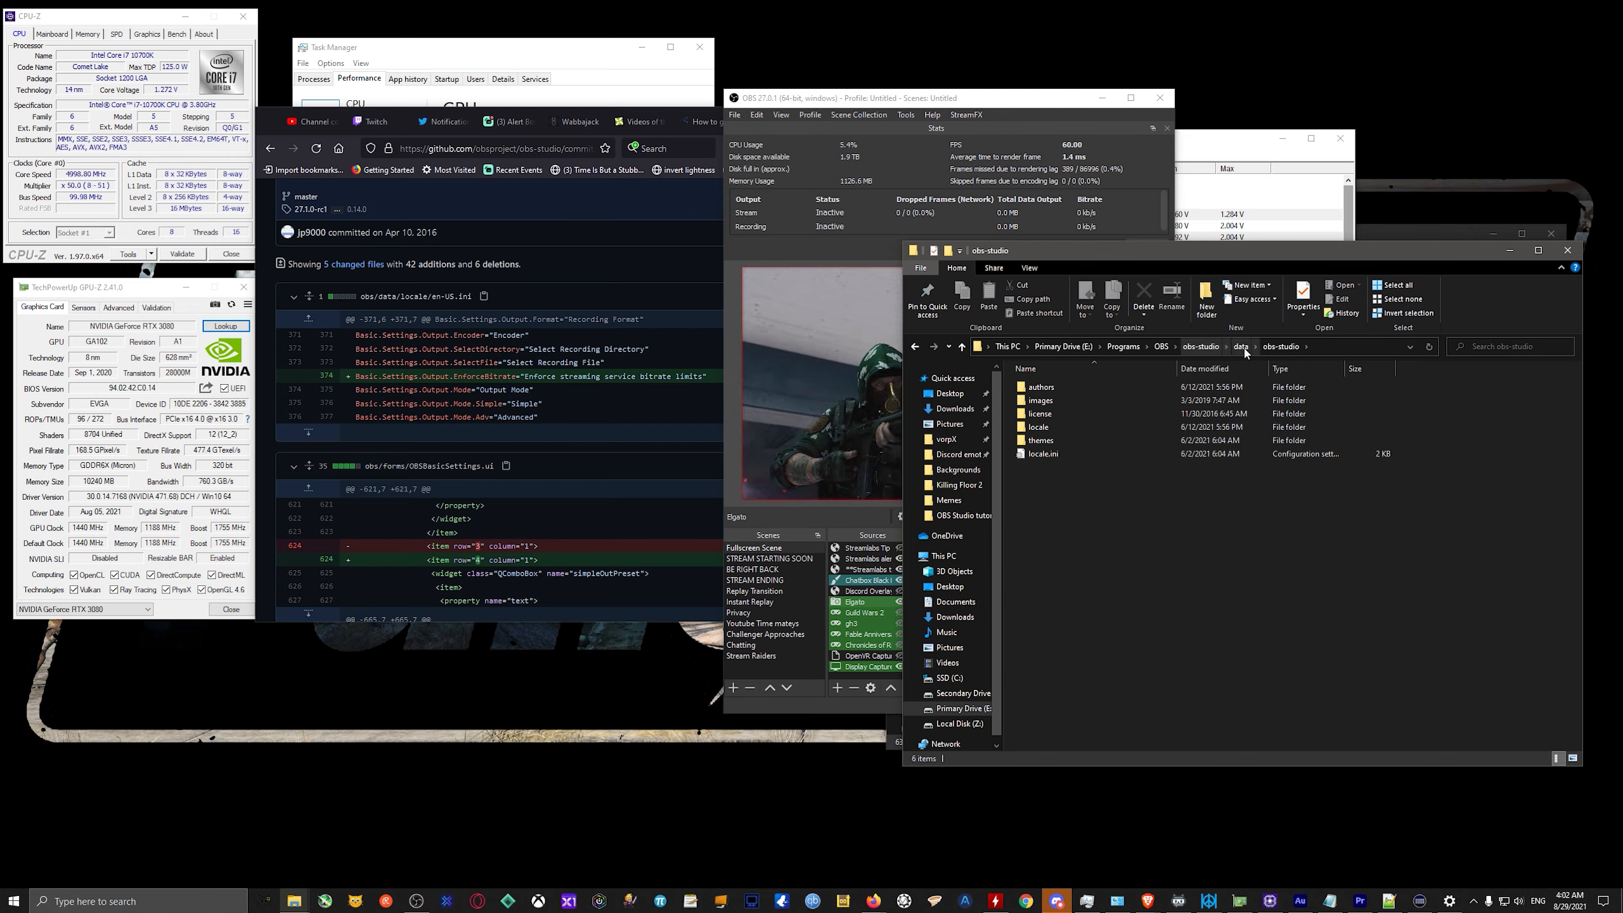
double_click(1063, 428)
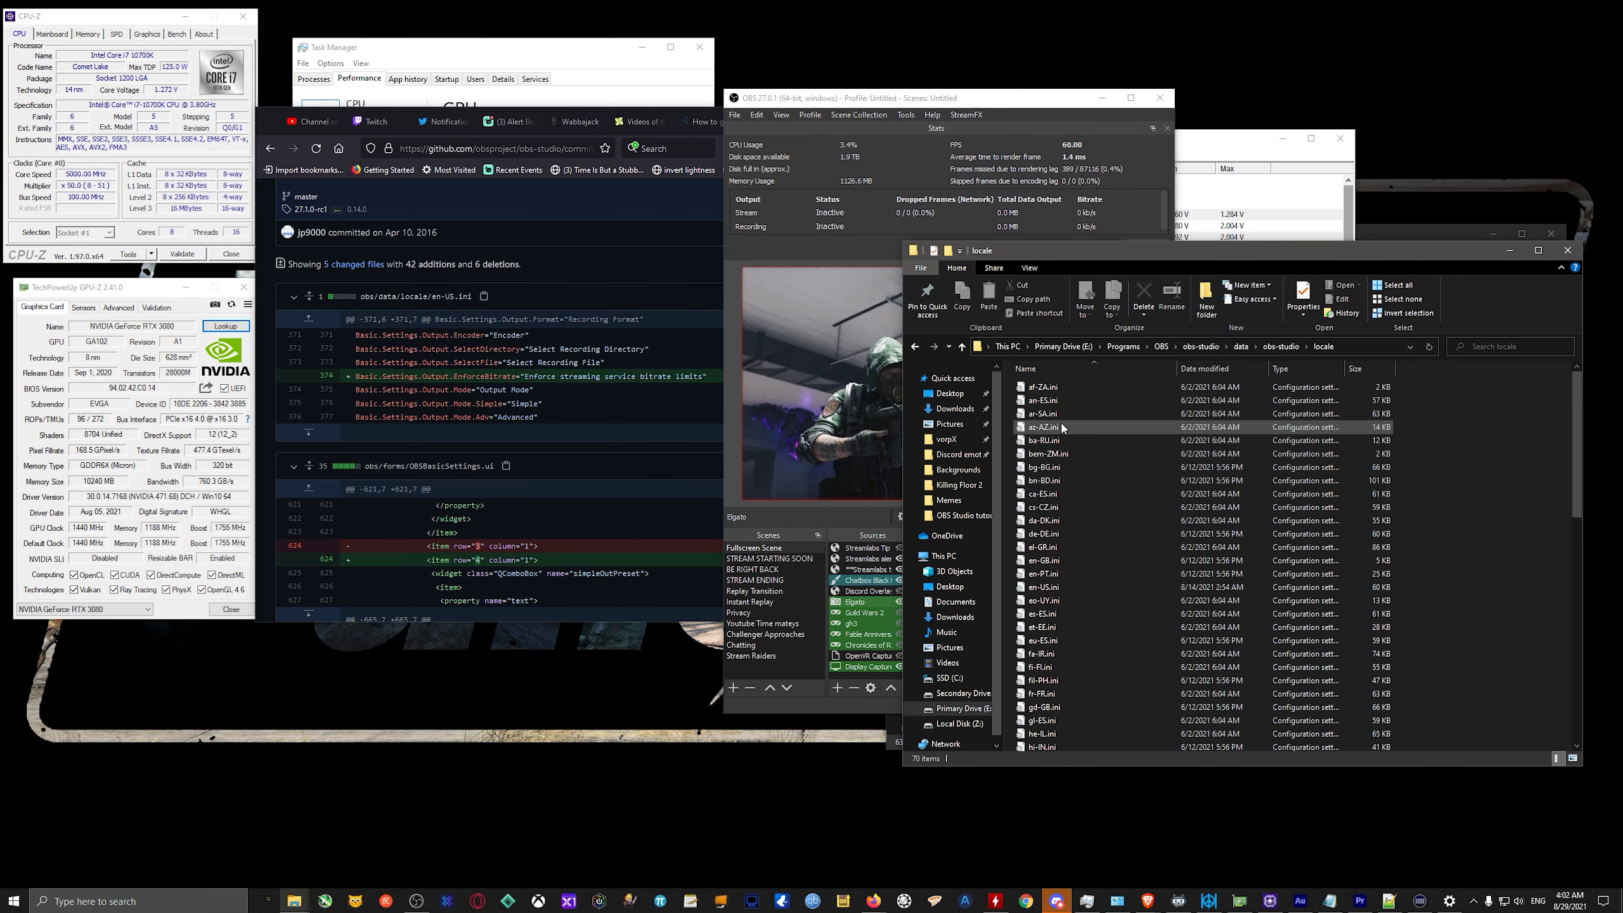
Open the locale file en-US.ini in Notepad++ and accept reloading the externally modified basic.ini.
scroll(1093, 489, down, 5)
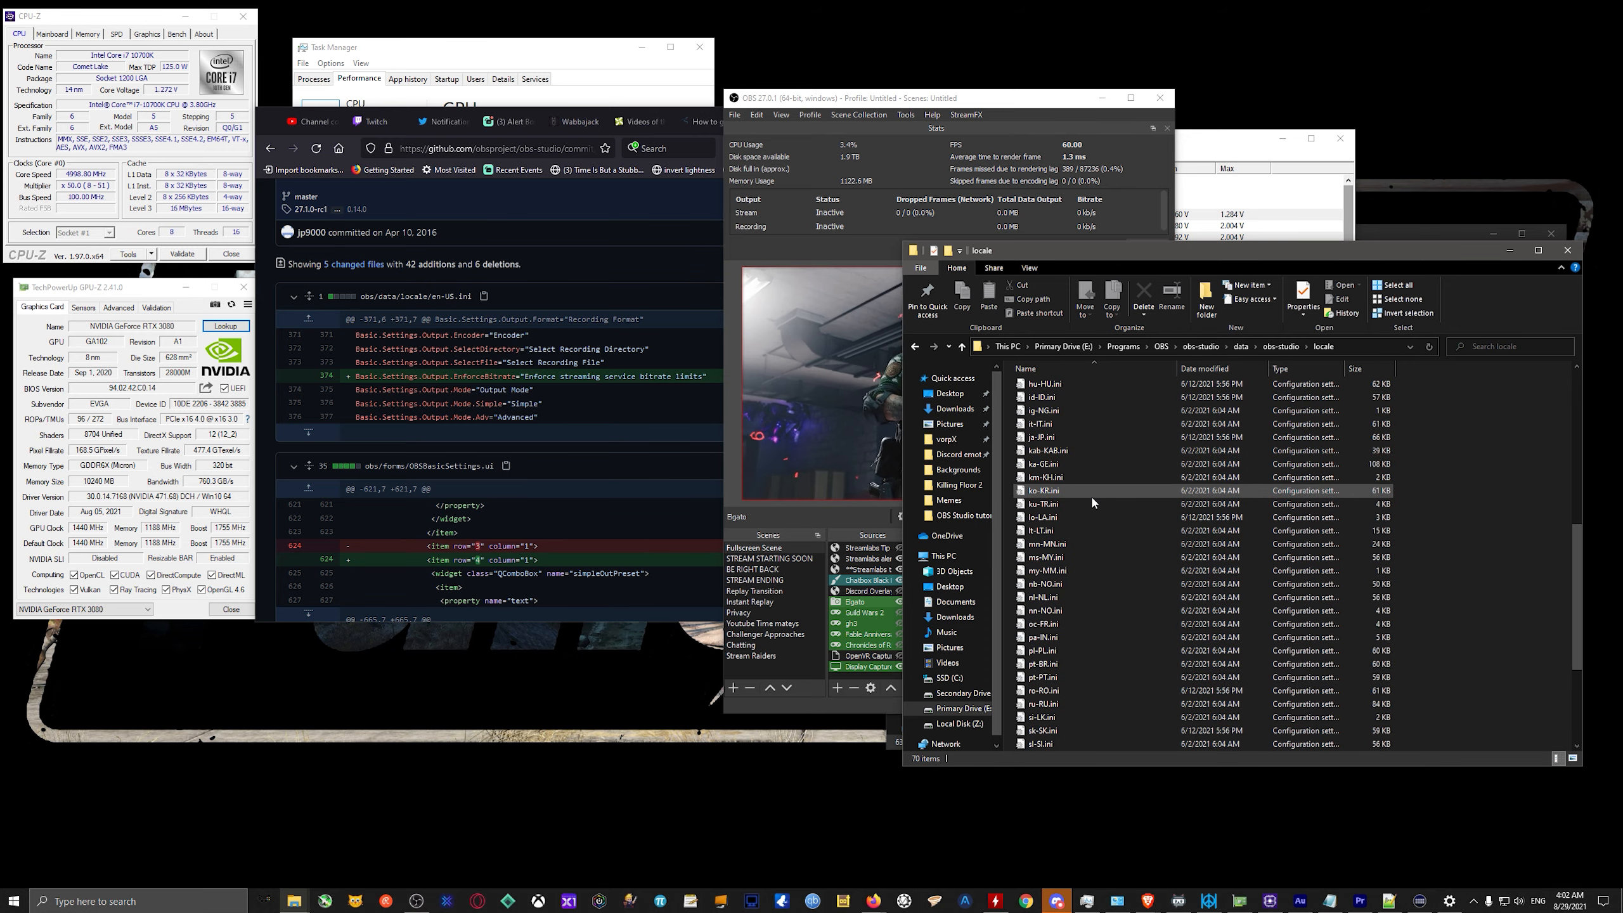
scroll(1074, 543, down, 6)
scroll(1070, 543, up, 10)
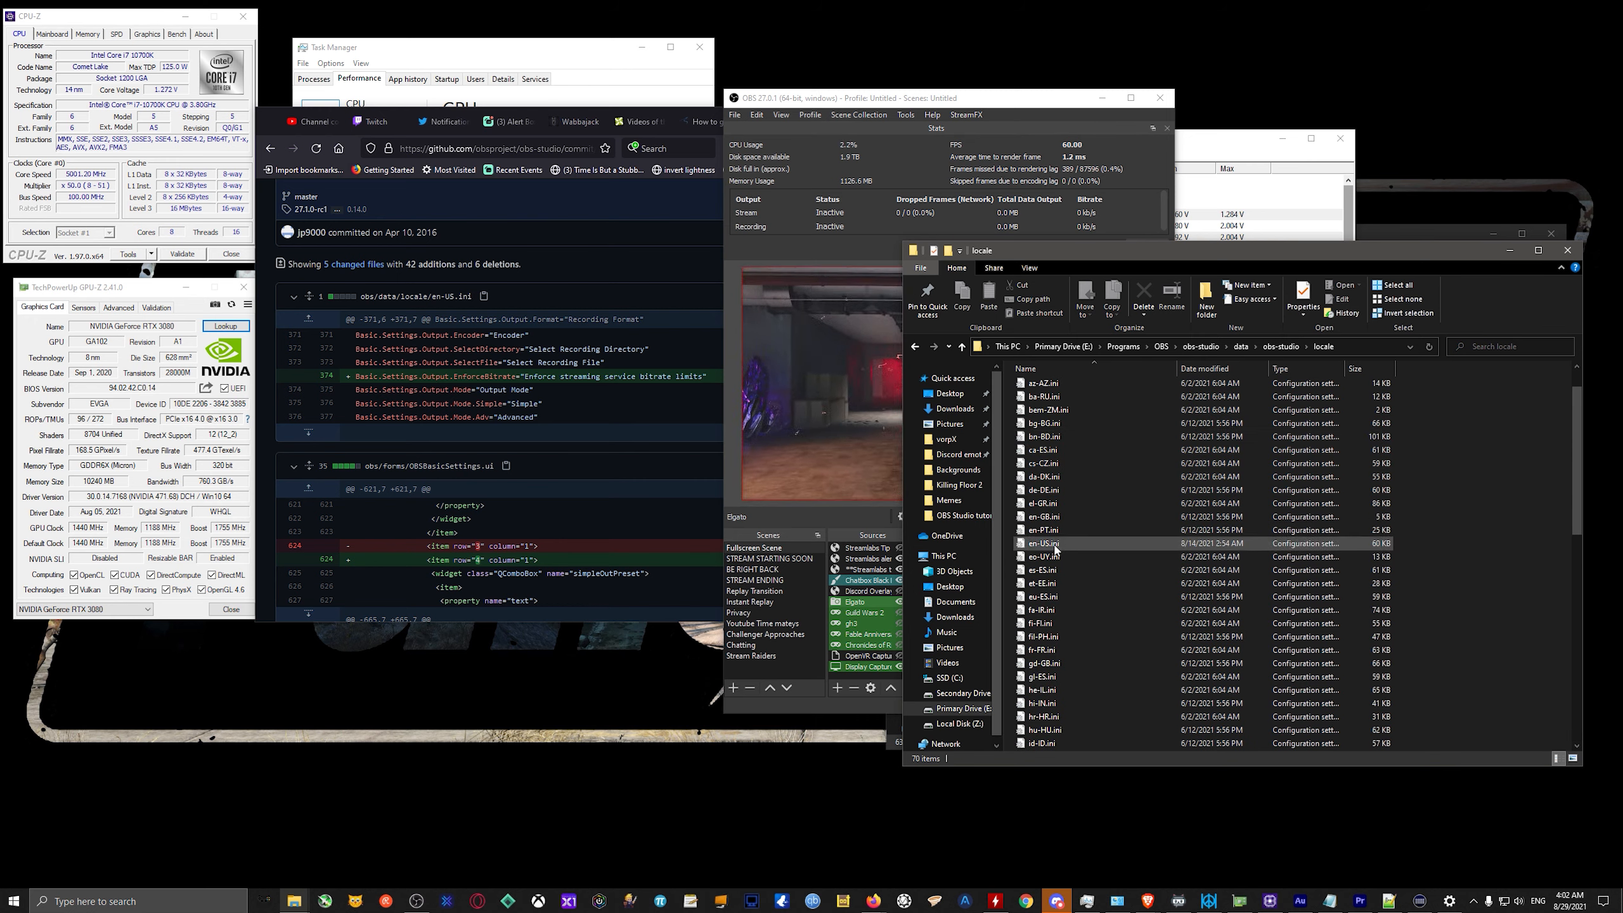
click(1055, 548)
right_click(1055, 549)
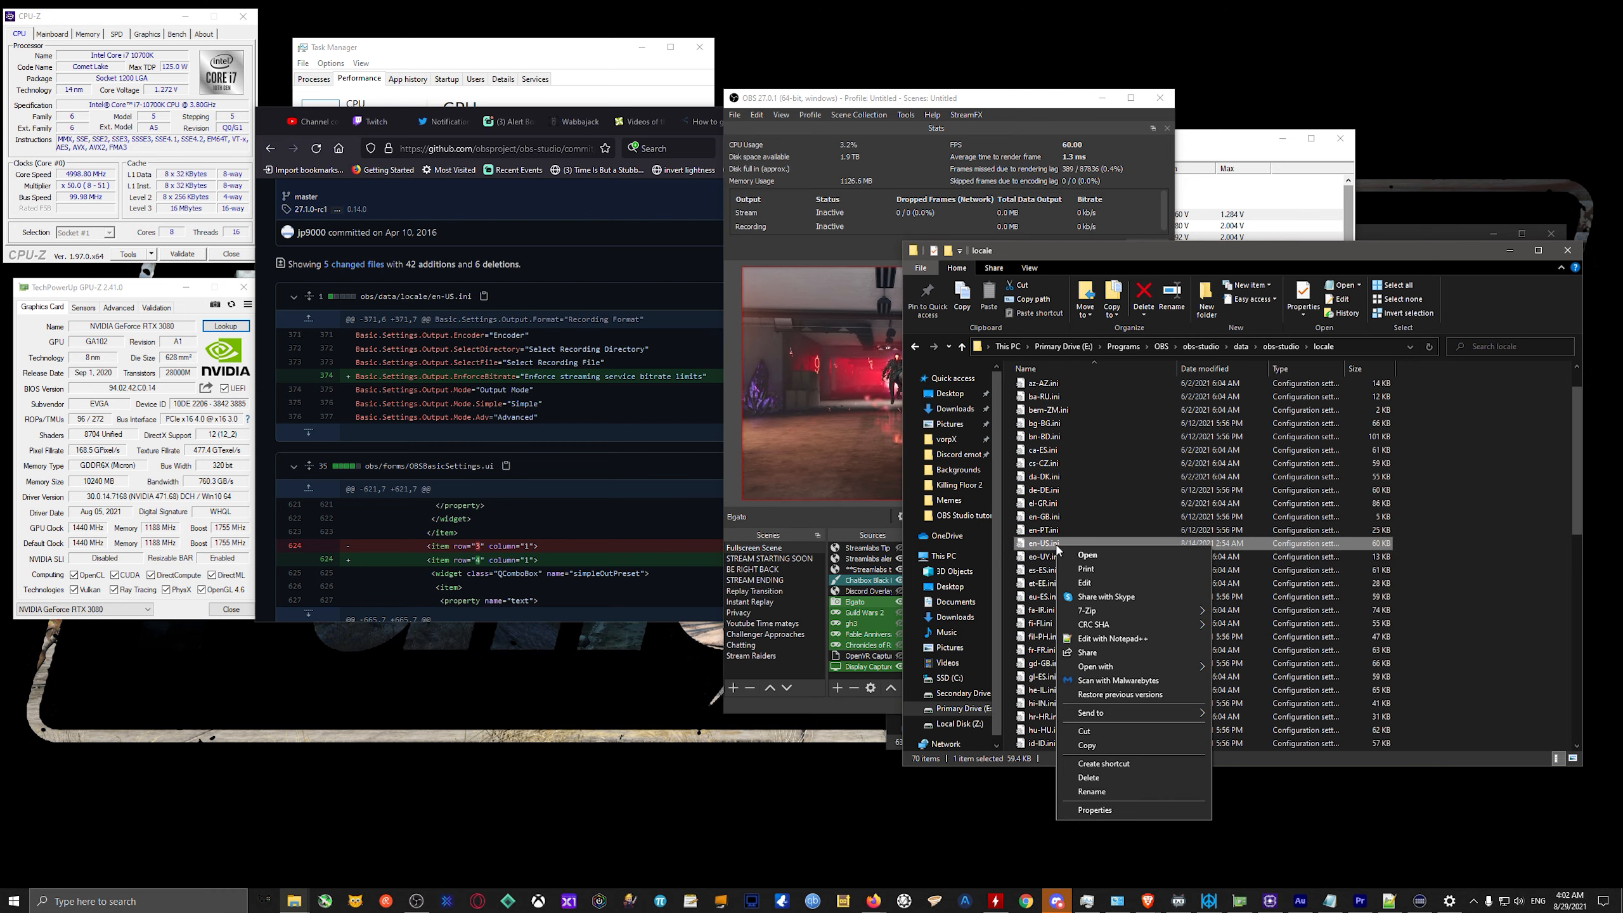
click(1114, 638)
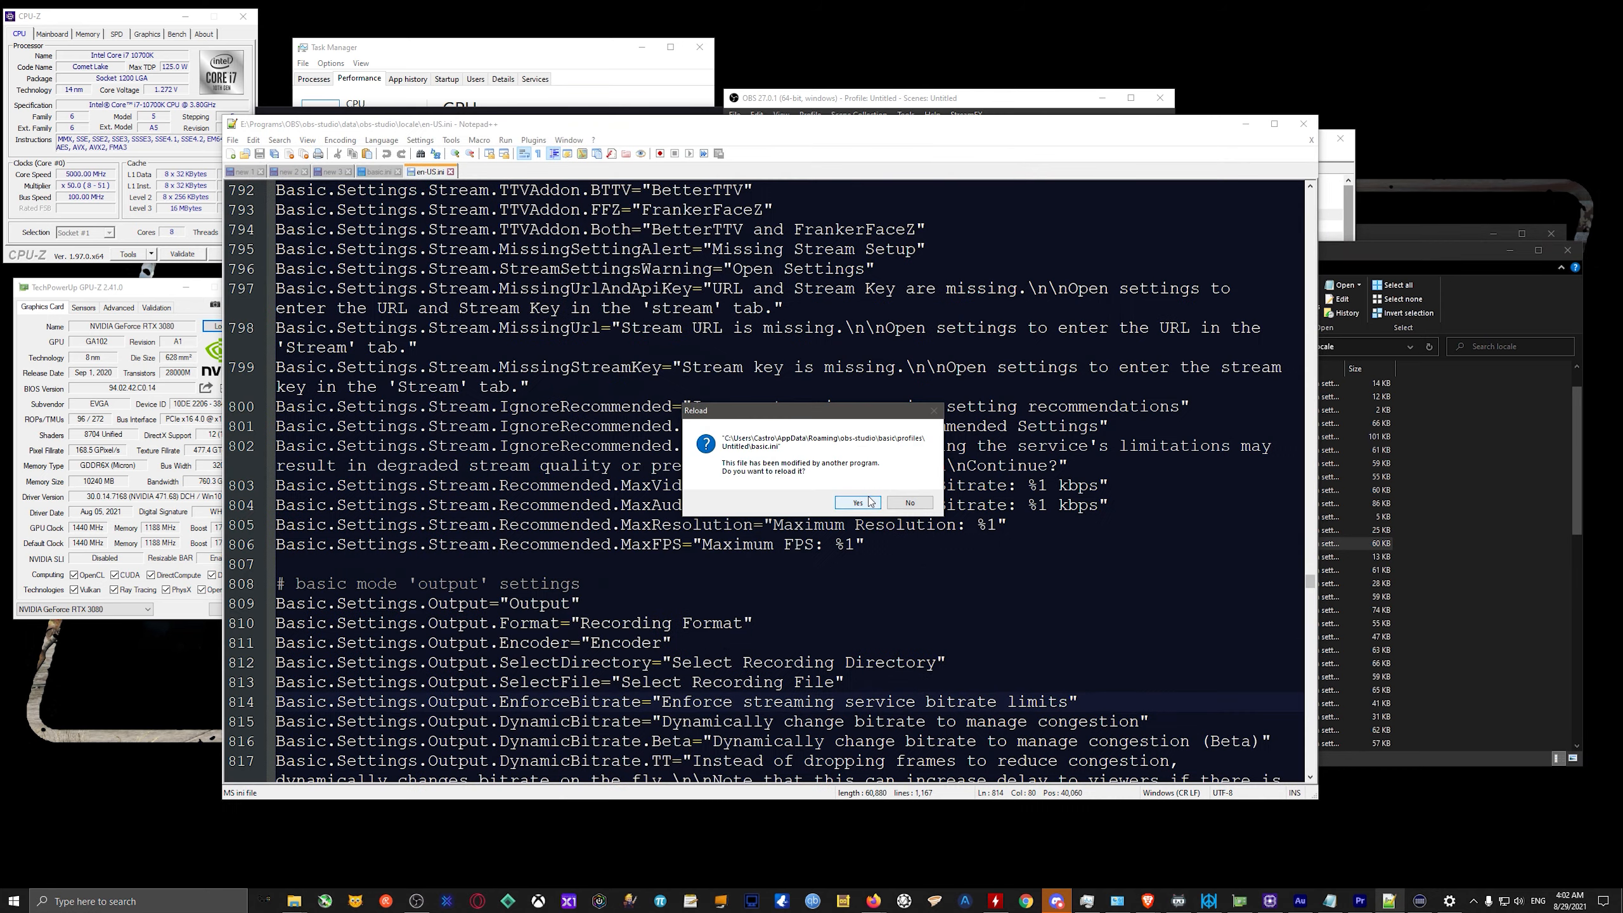
click(869, 502)
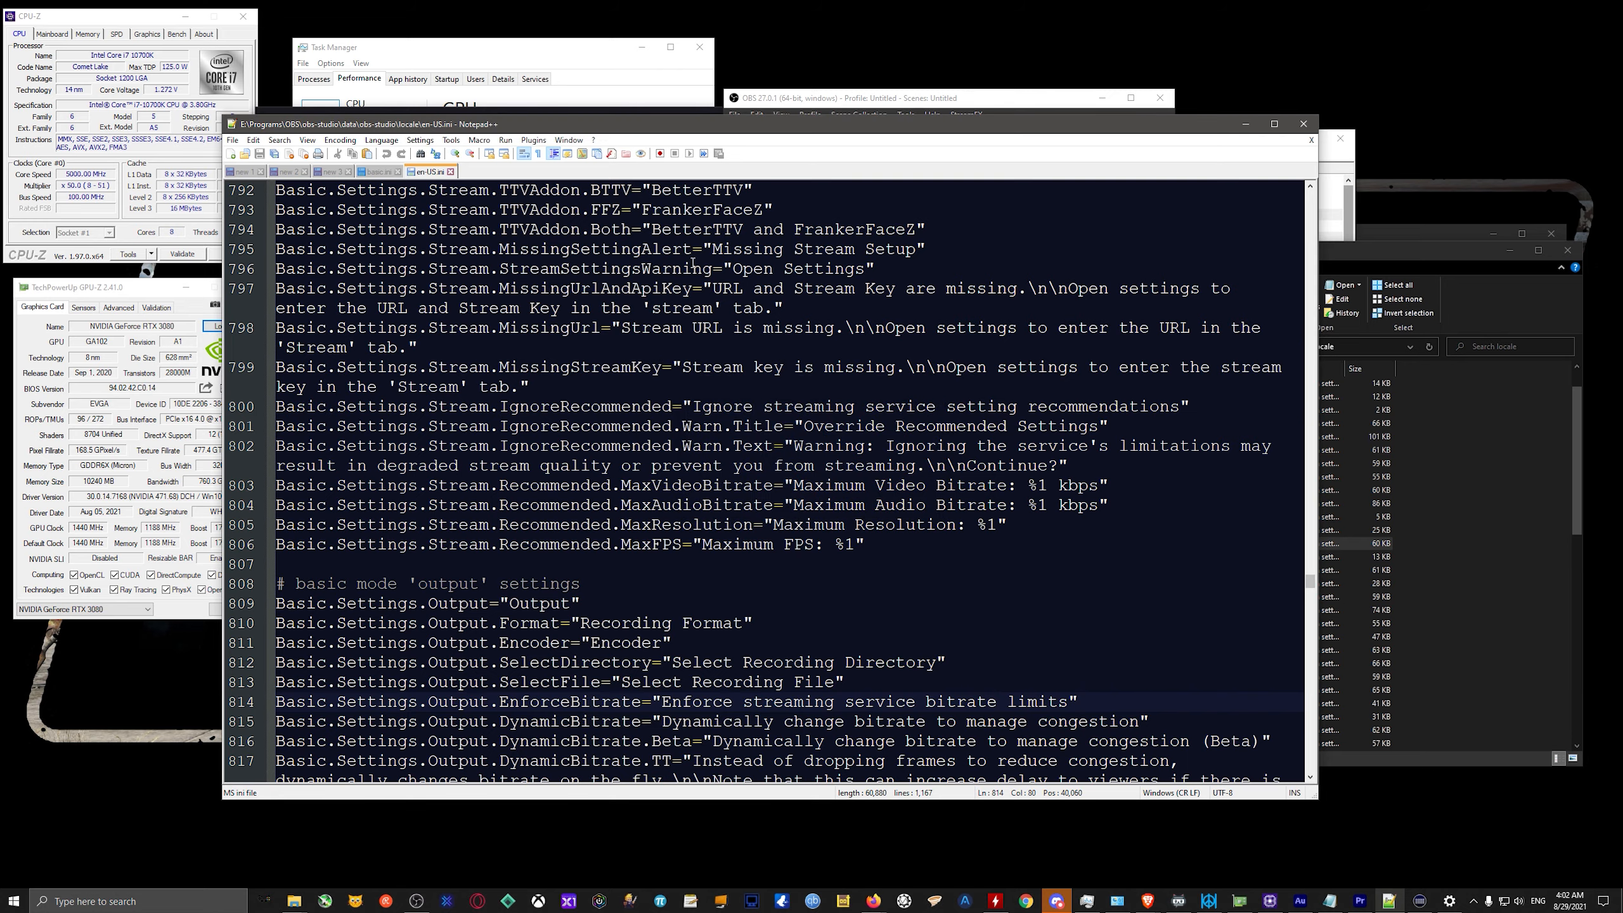
Look through the interface strings of en-US.ini and place the editor window beside the GitHub commit page.
drag(470, 125, 727, 61)
scroll(891, 361, up, 20)
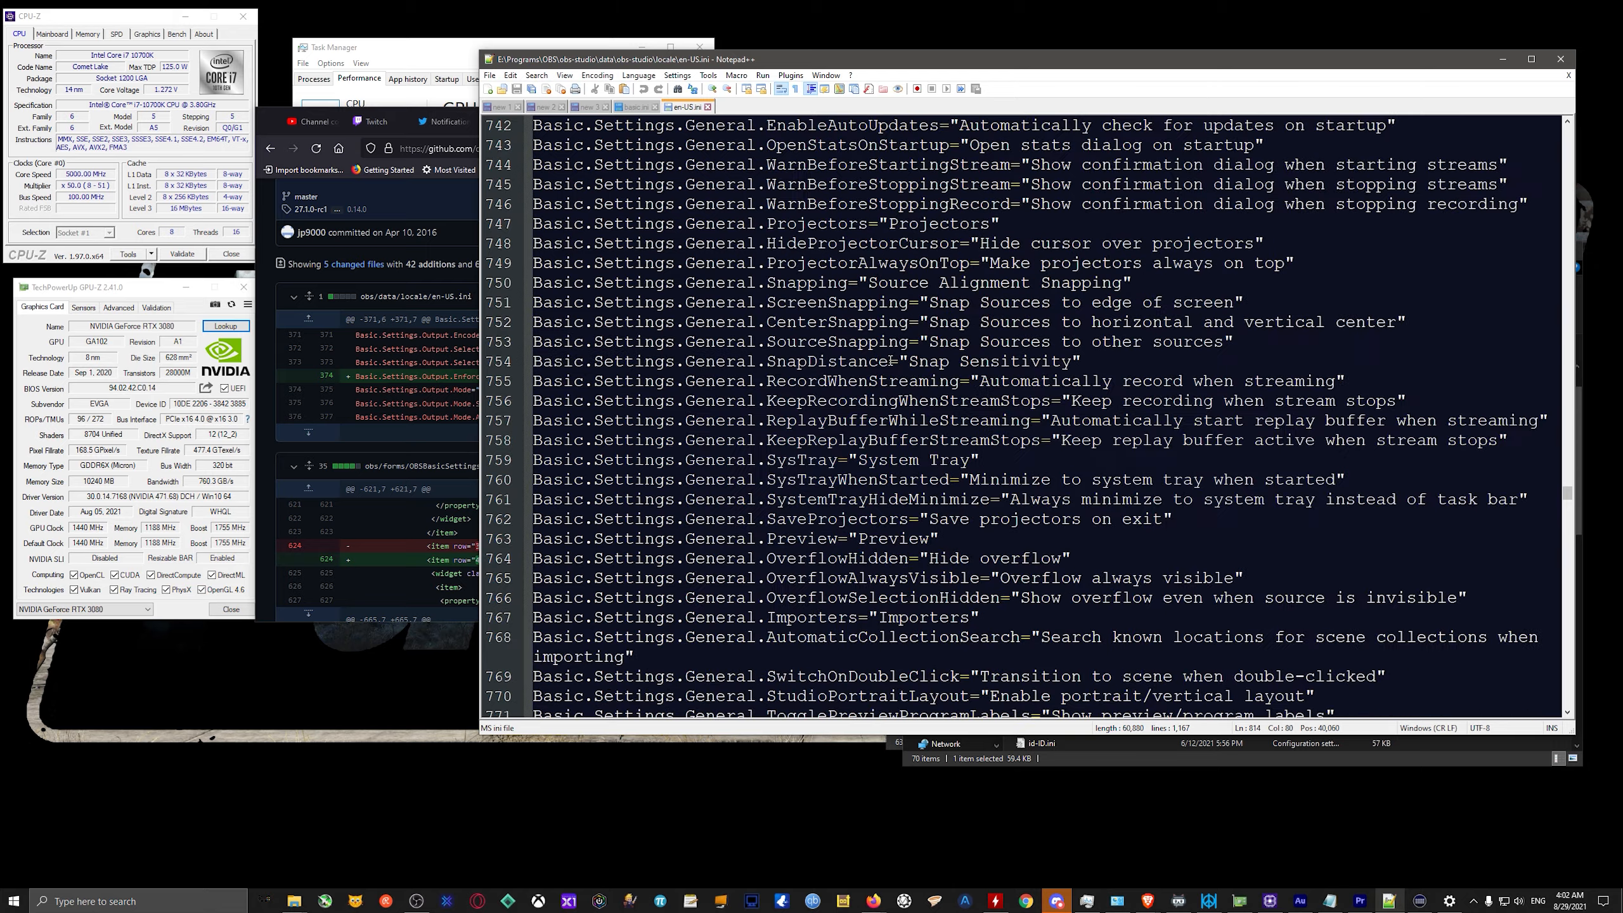
scroll(891, 362, up, 20)
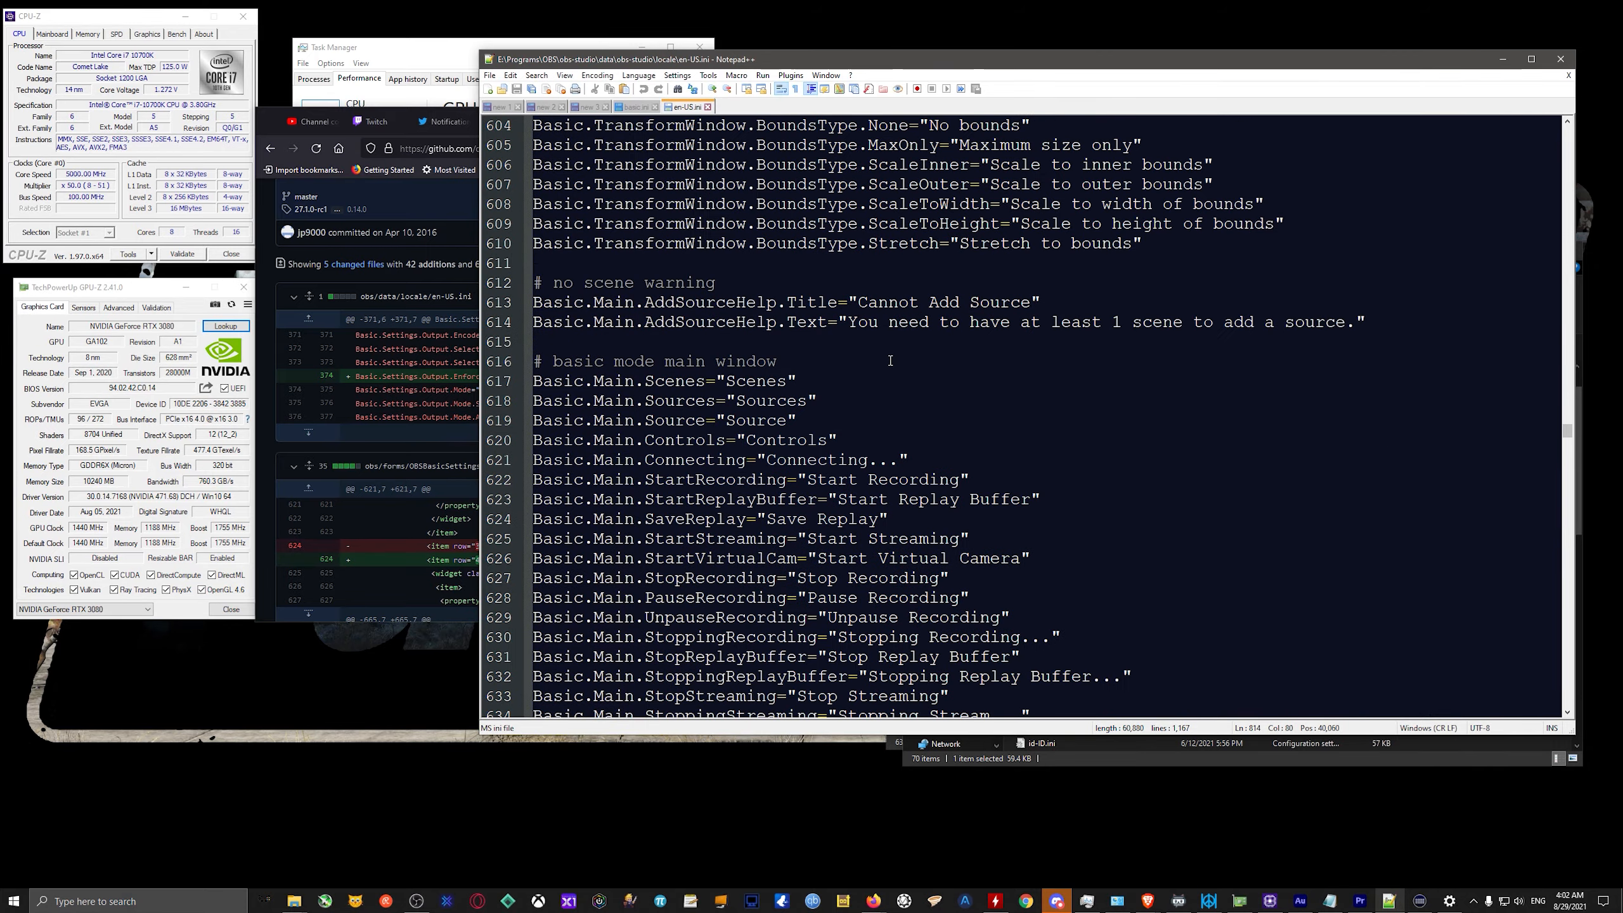
scroll(891, 361, up, 20)
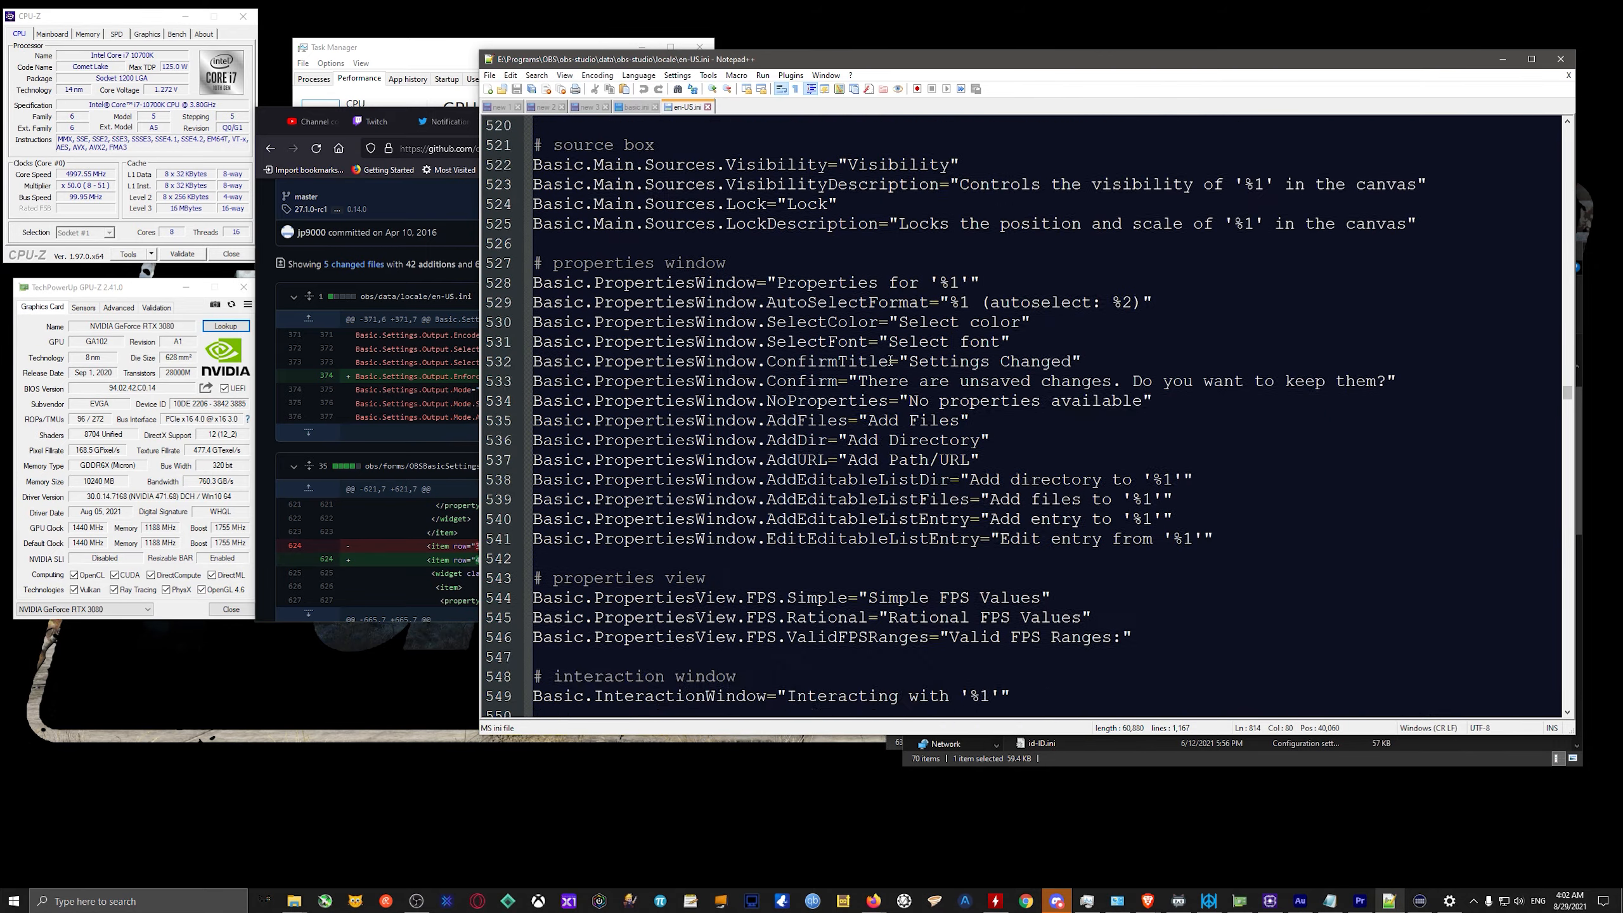
scroll(891, 362, up, 16)
scroll(891, 361, down, 20)
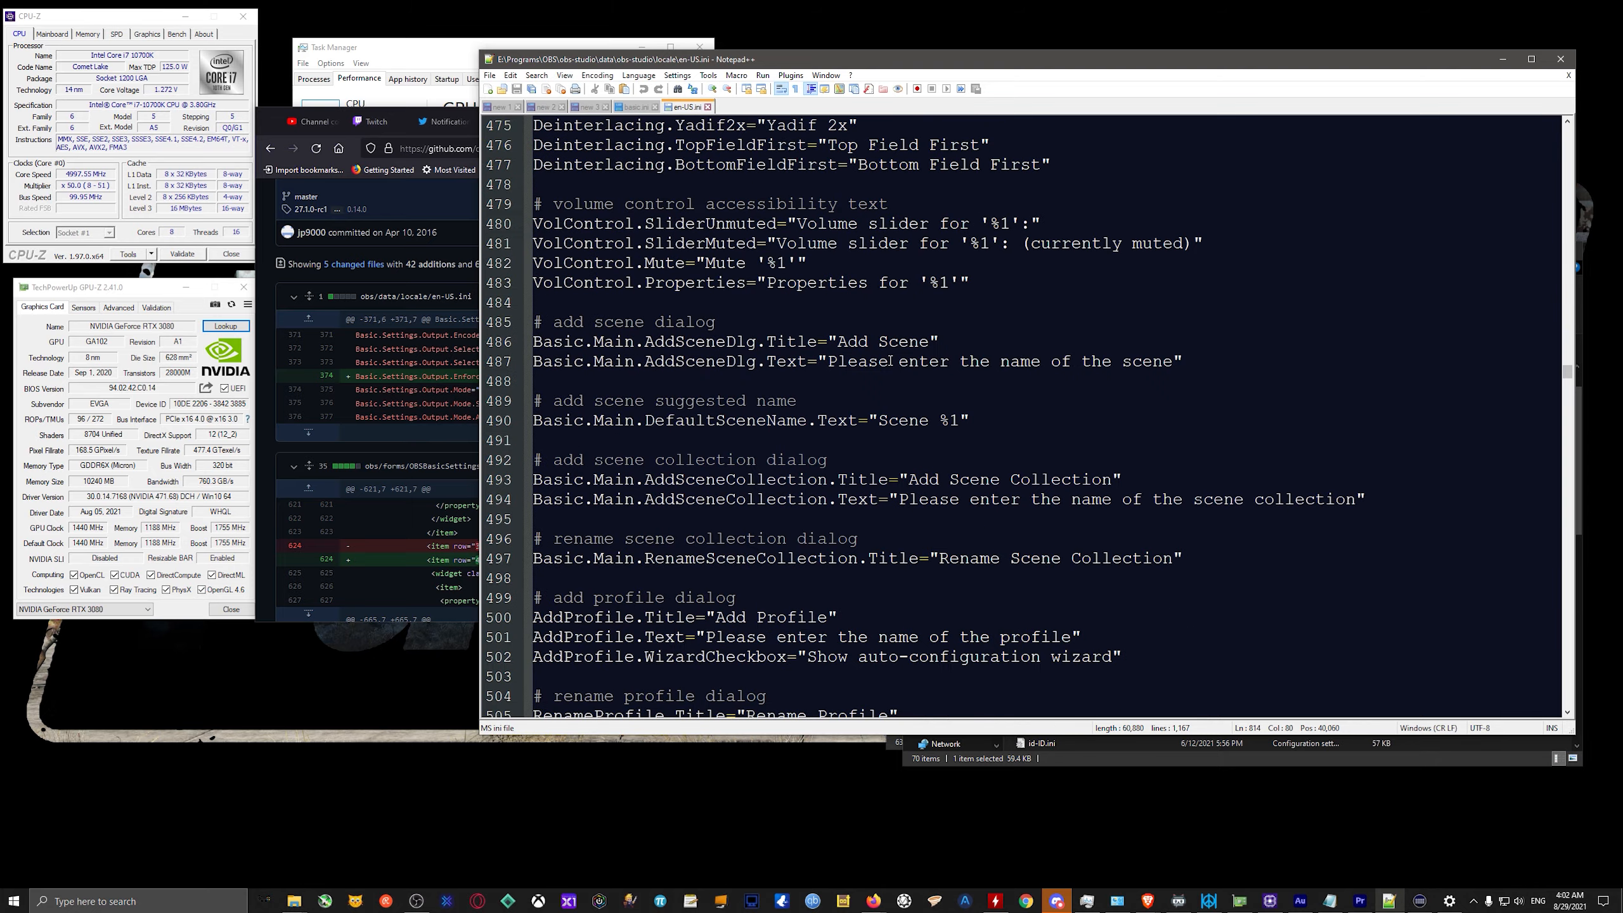
scroll(891, 361, down, 3)
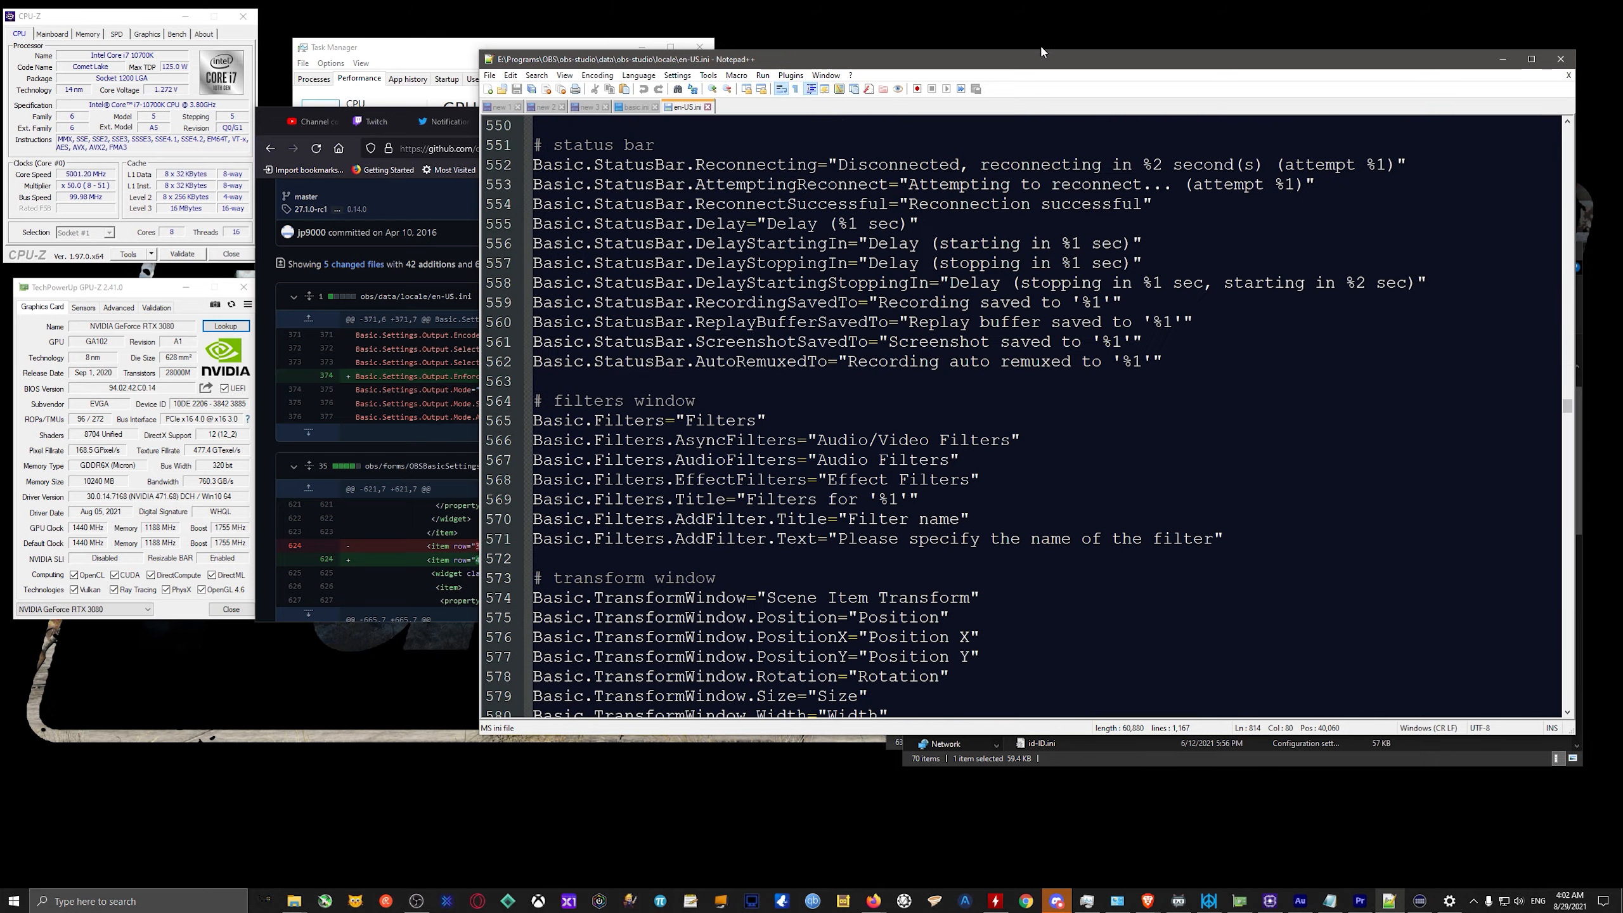
drag(1029, 59, 1300, 113)
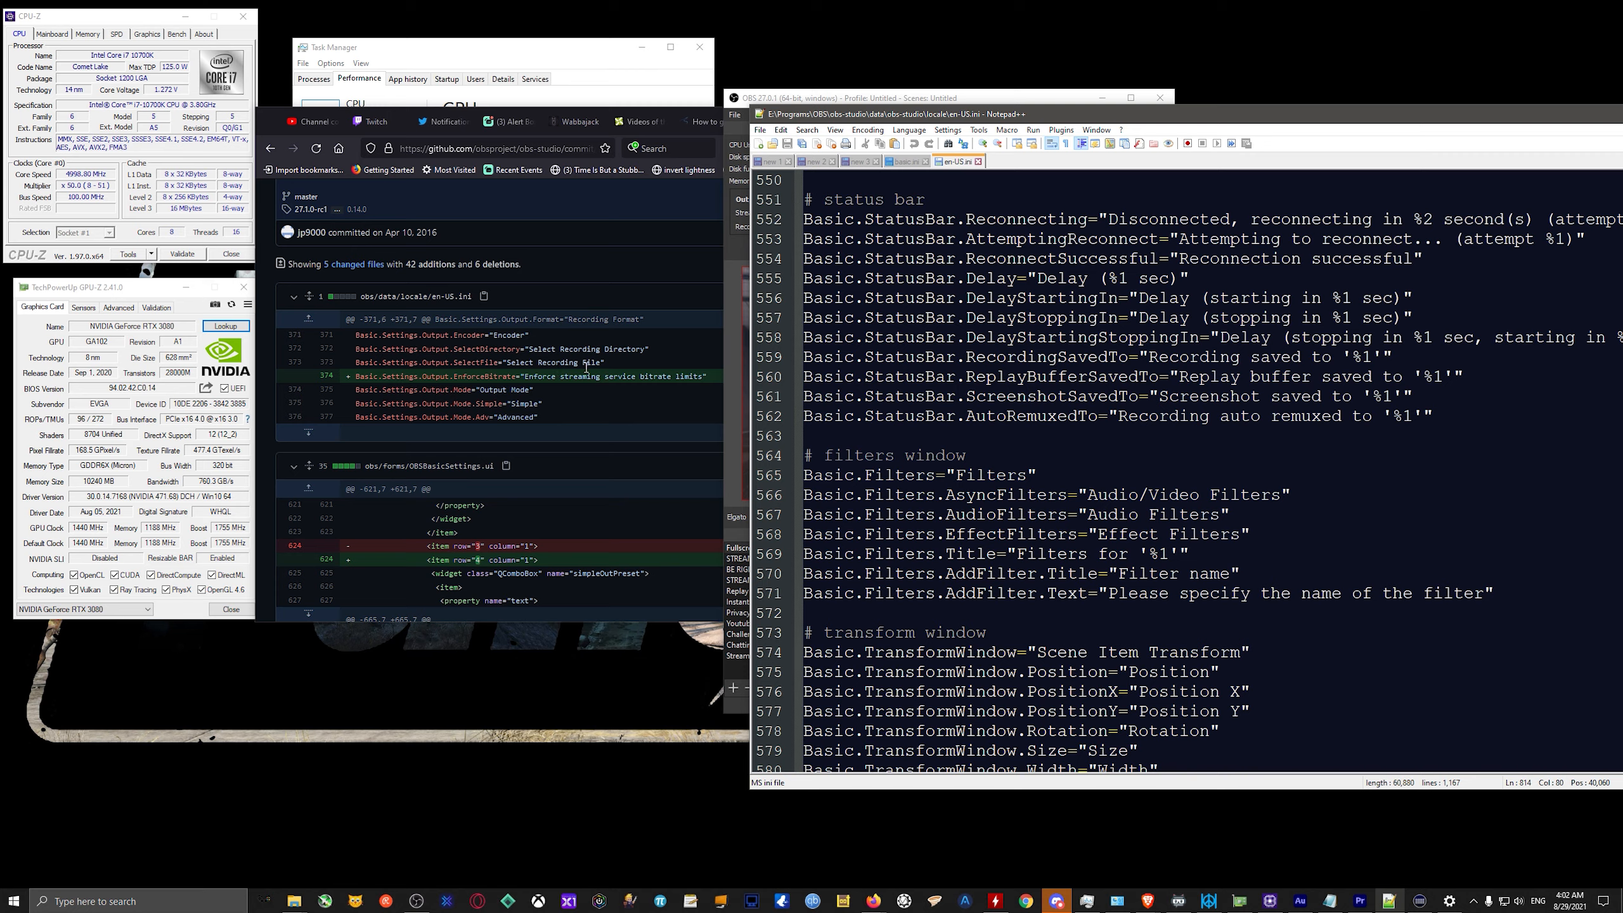
Examine the basic mode settings strings in en-US.ini against the description of the GitHub commit.
click(1095, 416)
scroll(1015, 366, down, 16)
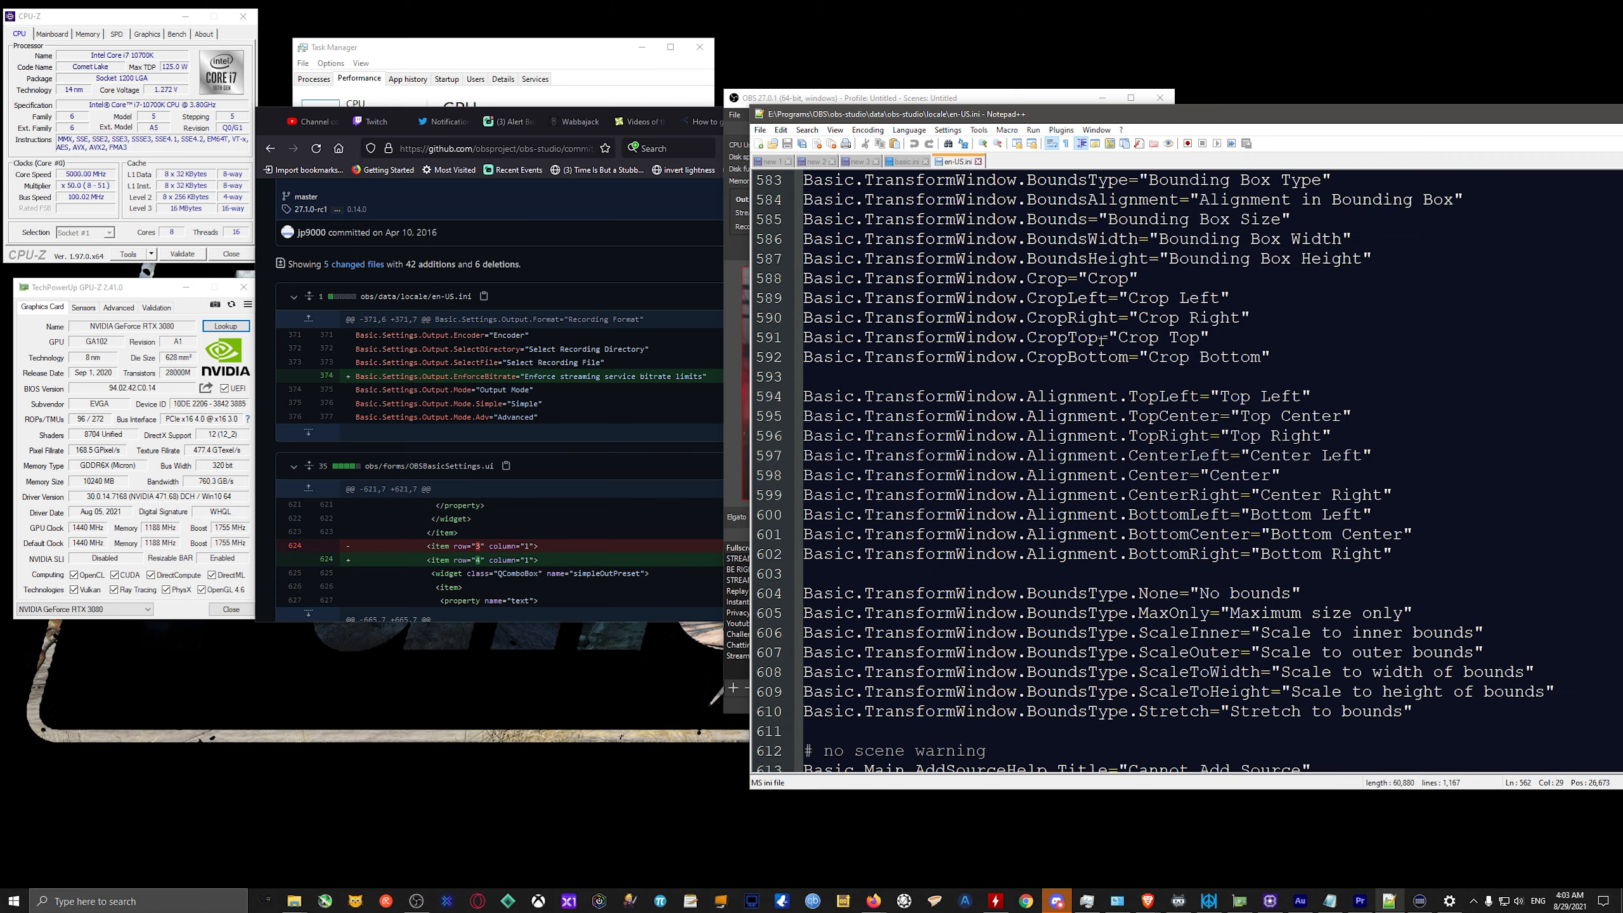
scroll(1011, 423, up, 20)
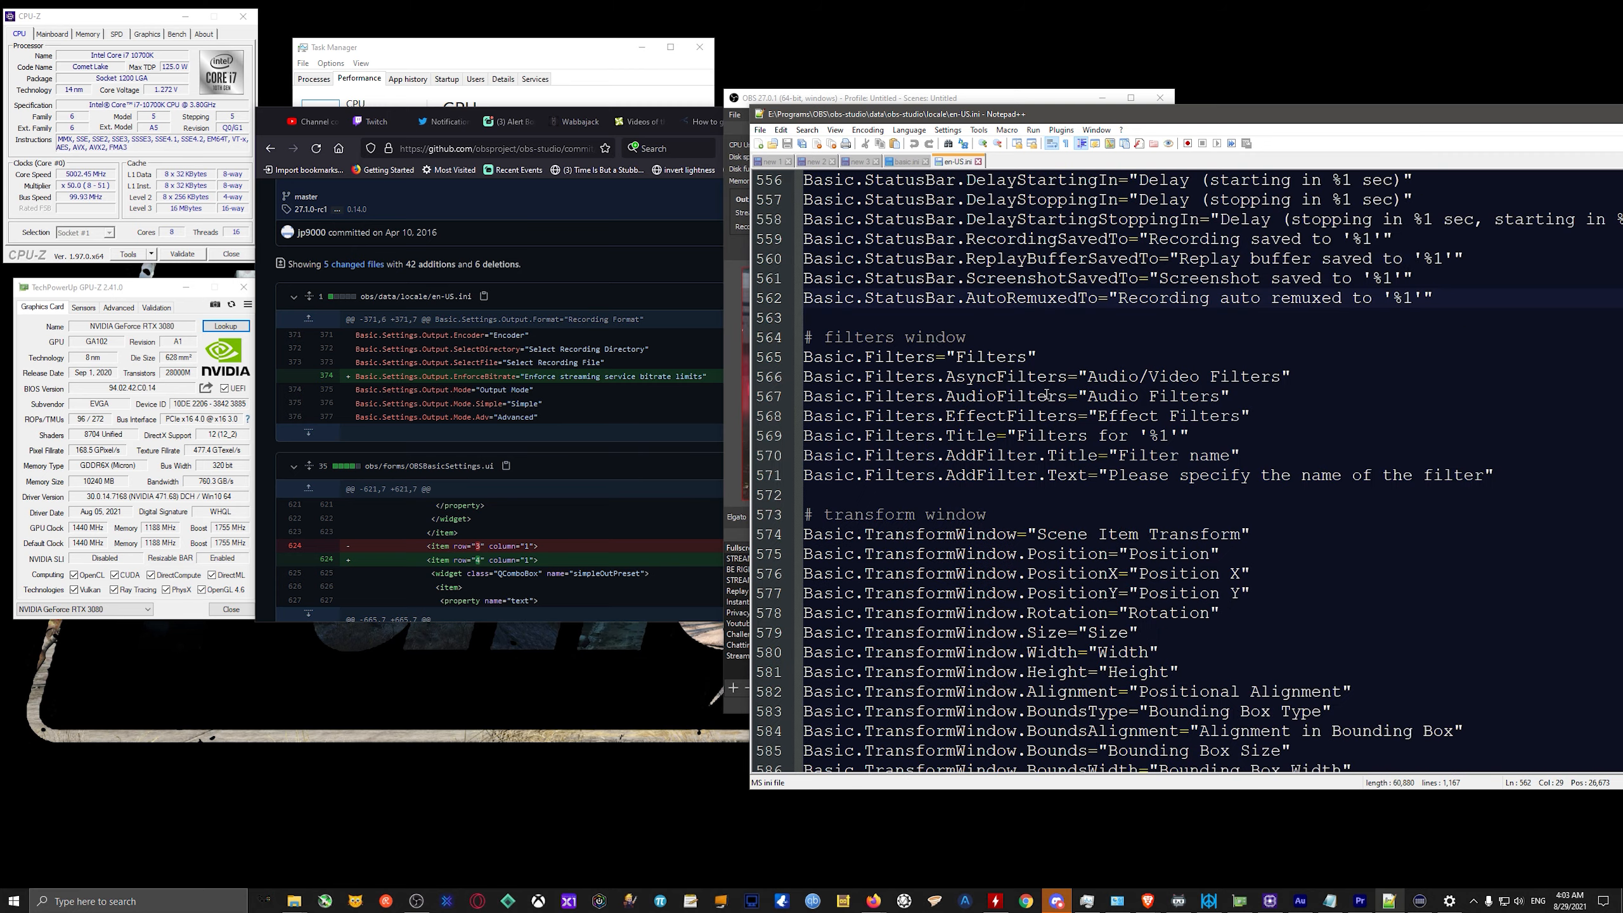
scroll(1011, 422, down, 20)
scroll(986, 479, down, 20)
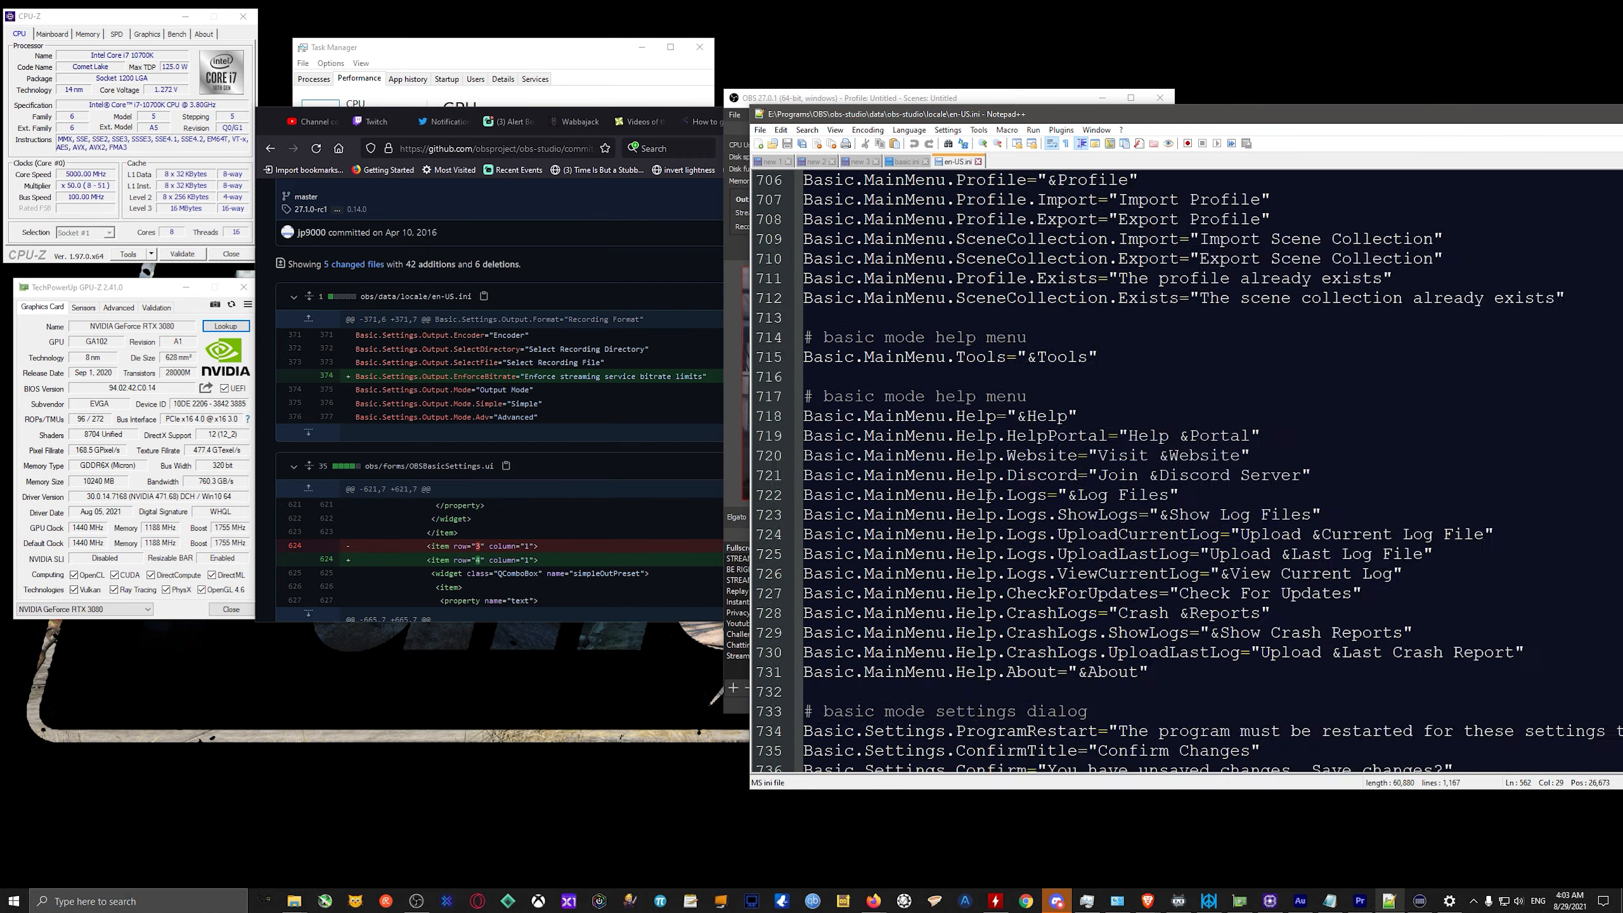
scroll(985, 423, up, 5)
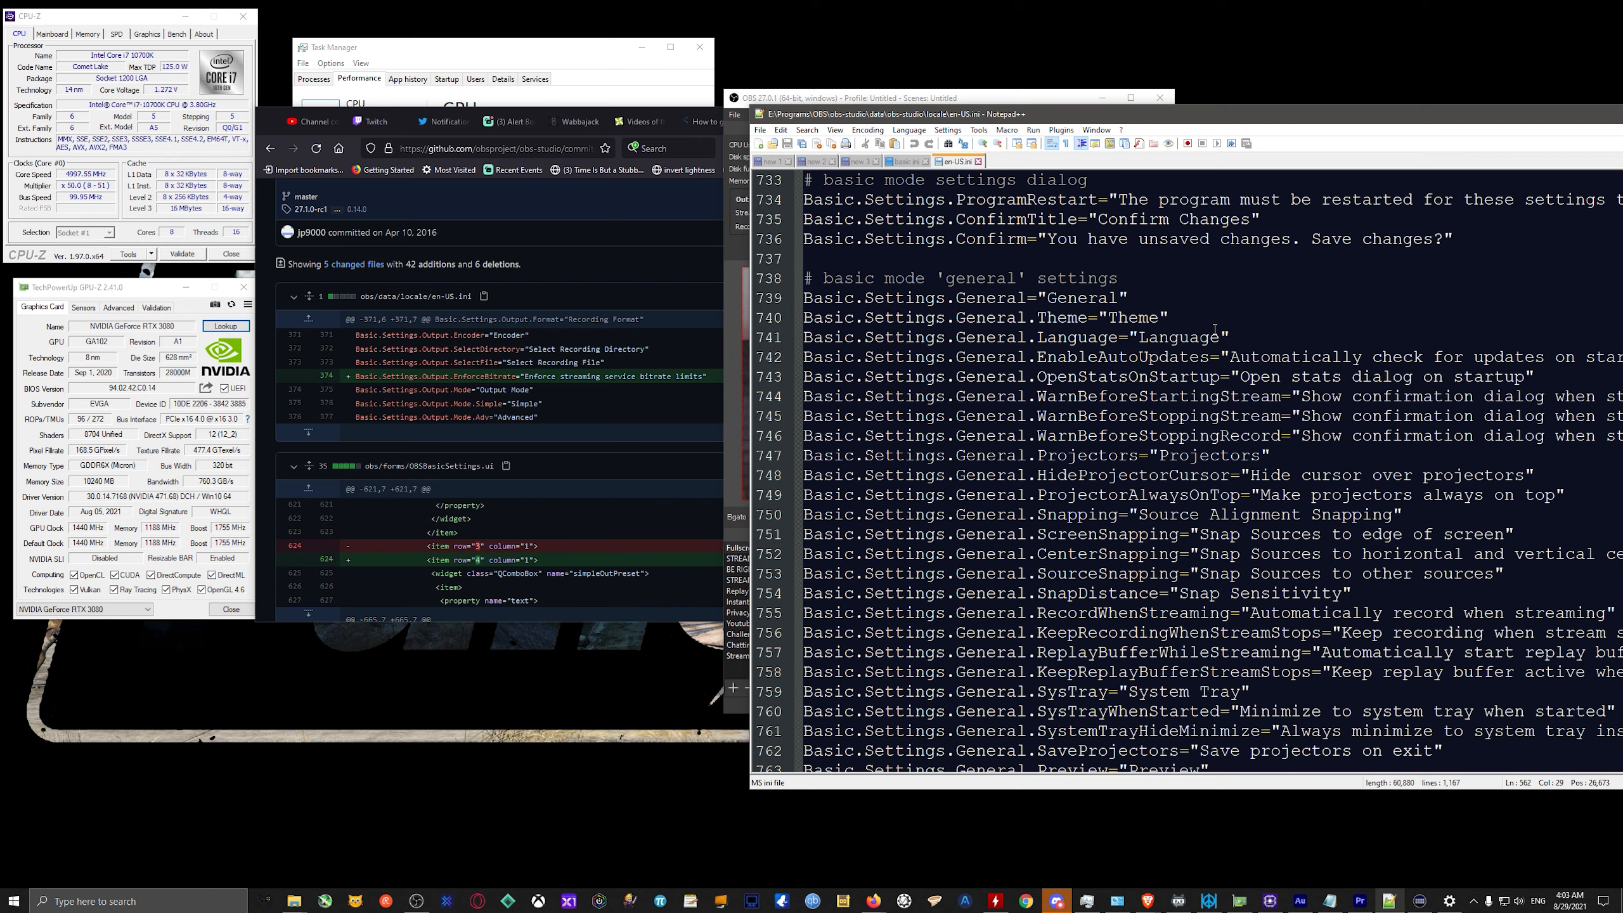
click(1192, 320)
scroll(384, 412, up, 3)
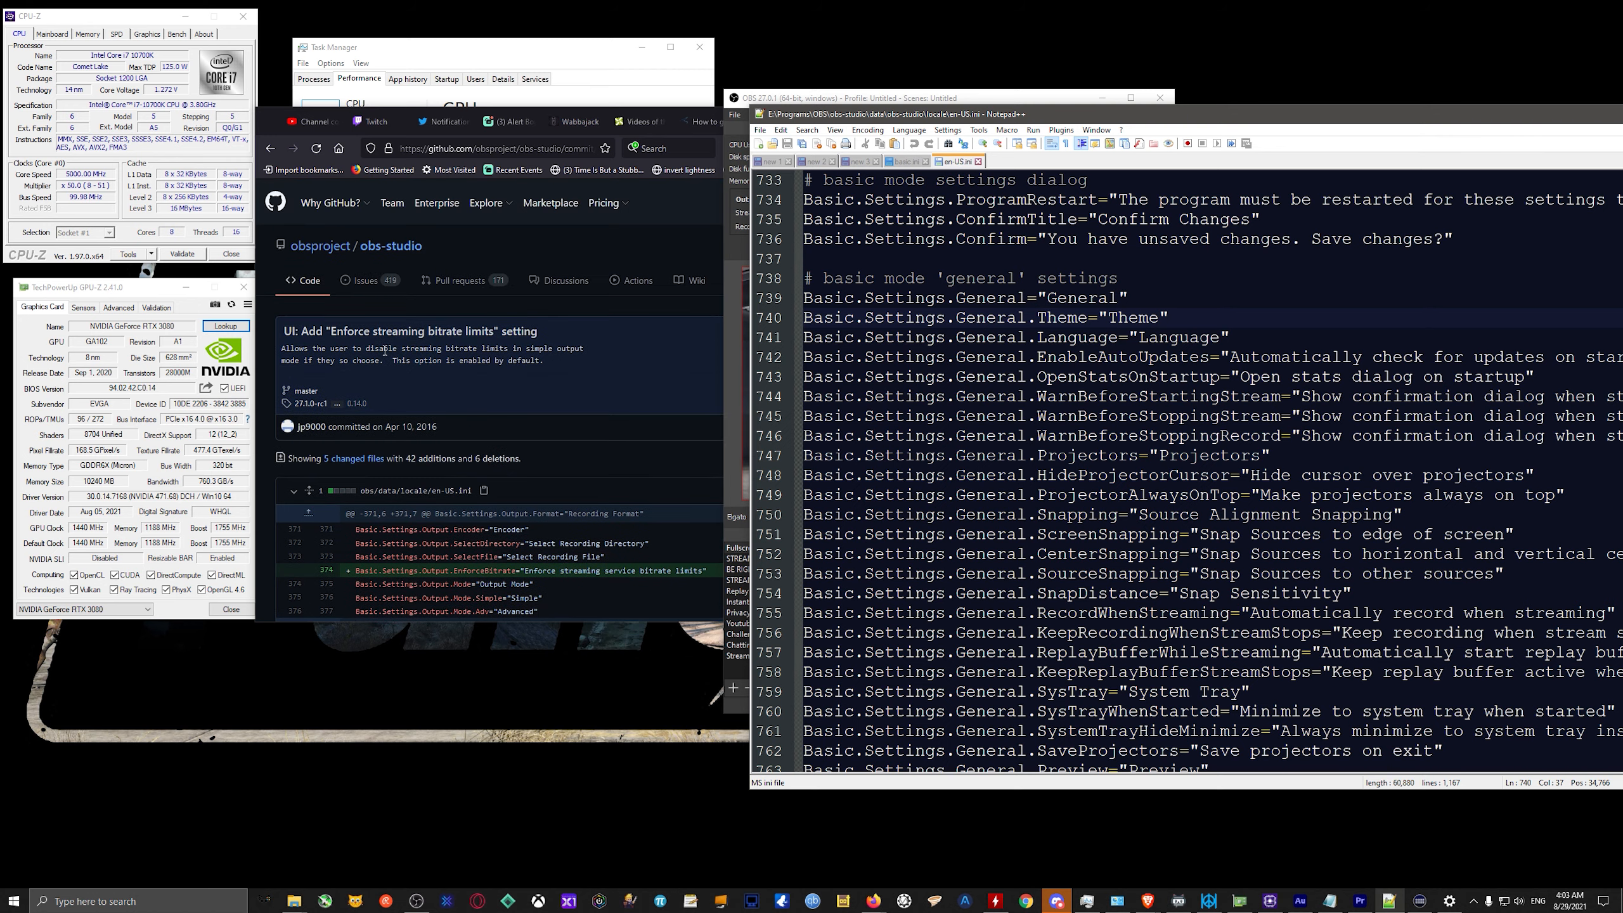
Search en-US.ini for "basic.settings.output.selectfile" and move the search dialog clear of the matching output settings strings.
scroll(374, 416, down, 3)
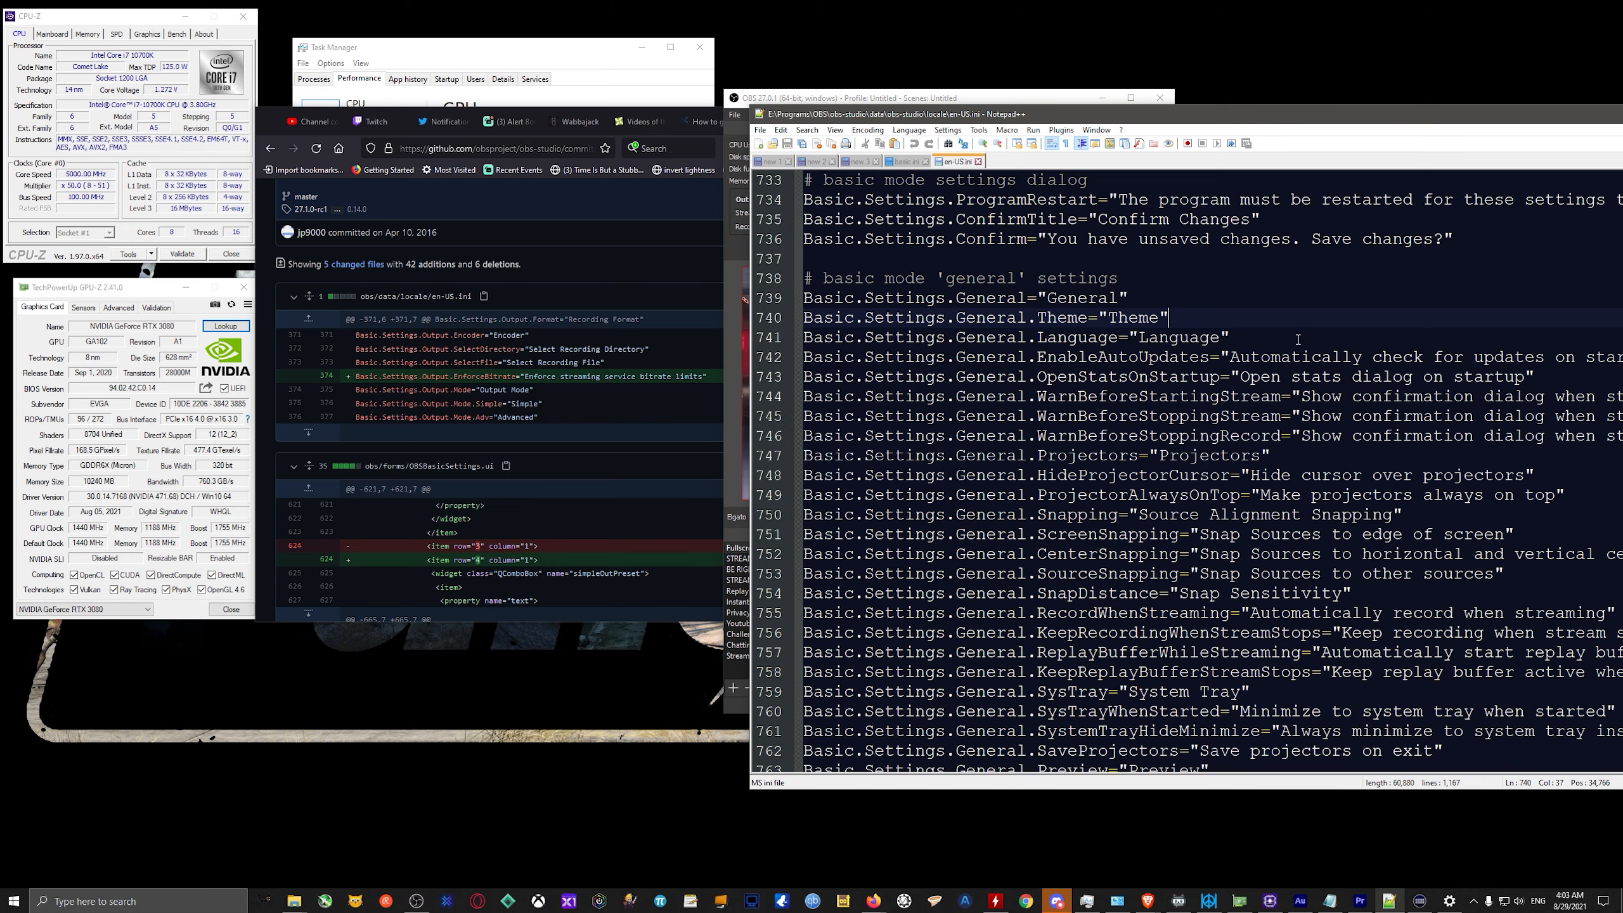
scroll(1214, 384, down, 3)
click(1234, 382)
double_click(1240, 384)
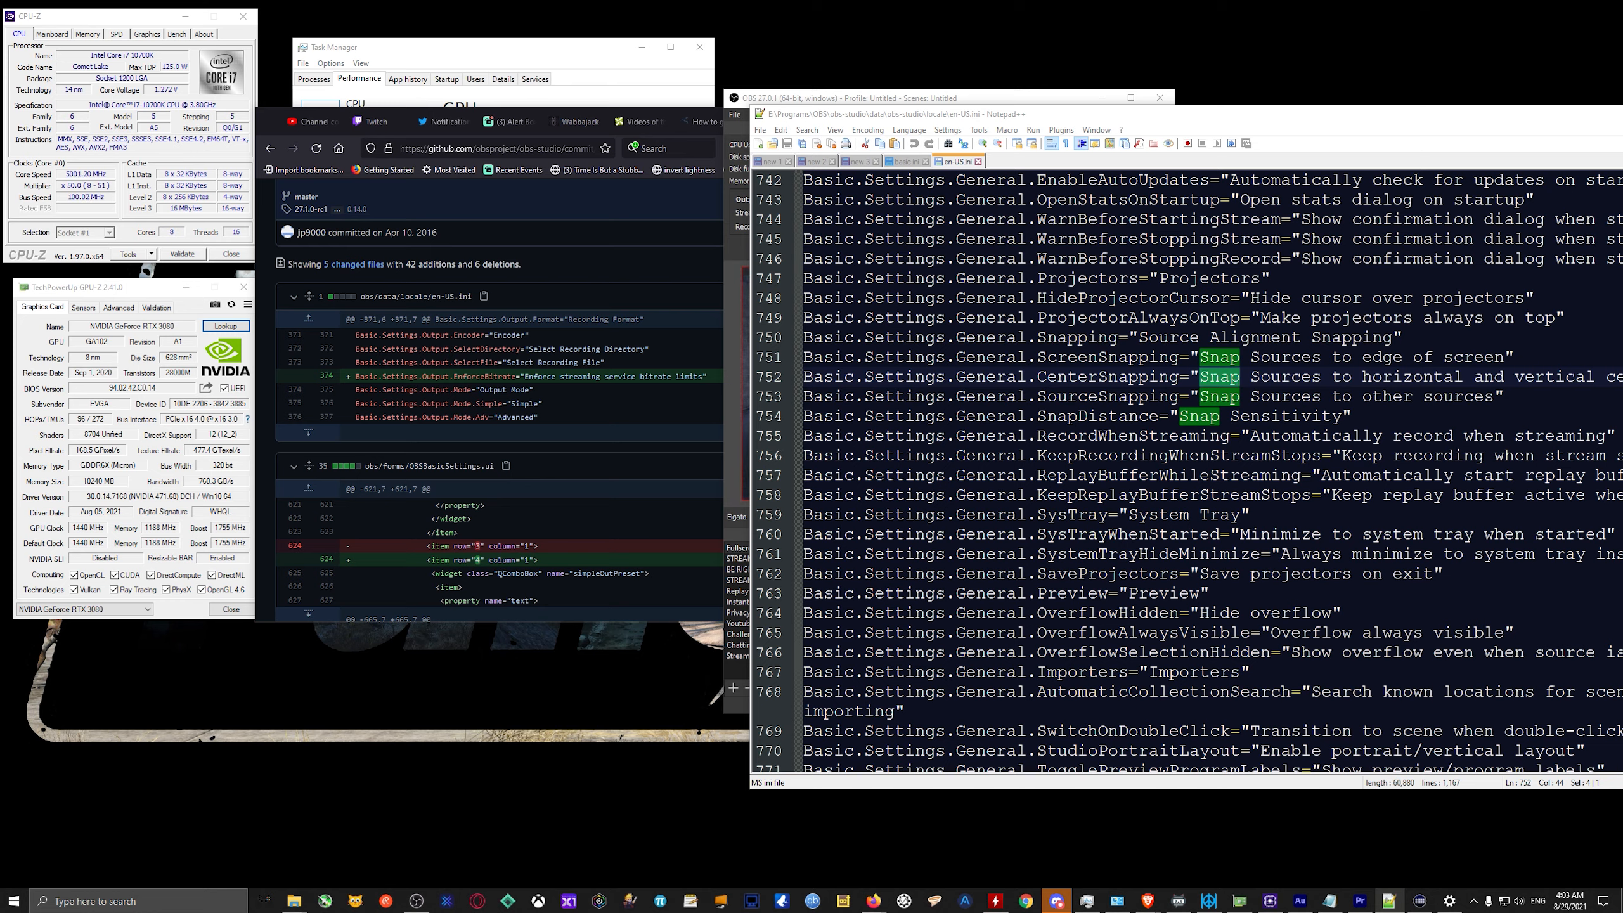
key(ctrl+f)
drag(1109, 180, 1202, 465)
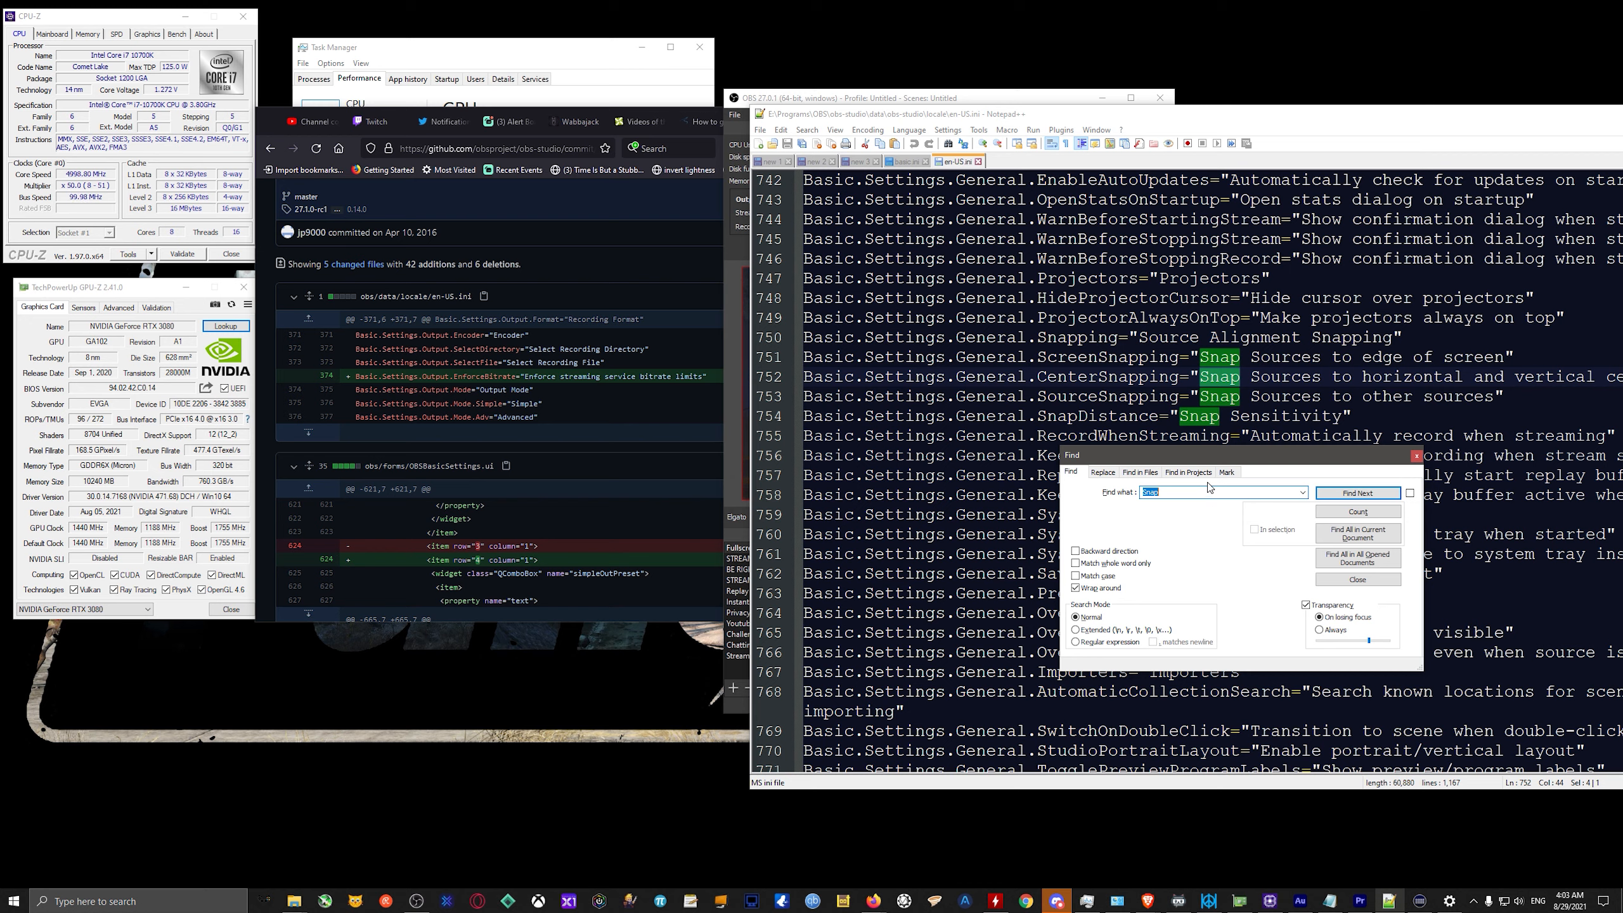
text(basic.settings.)
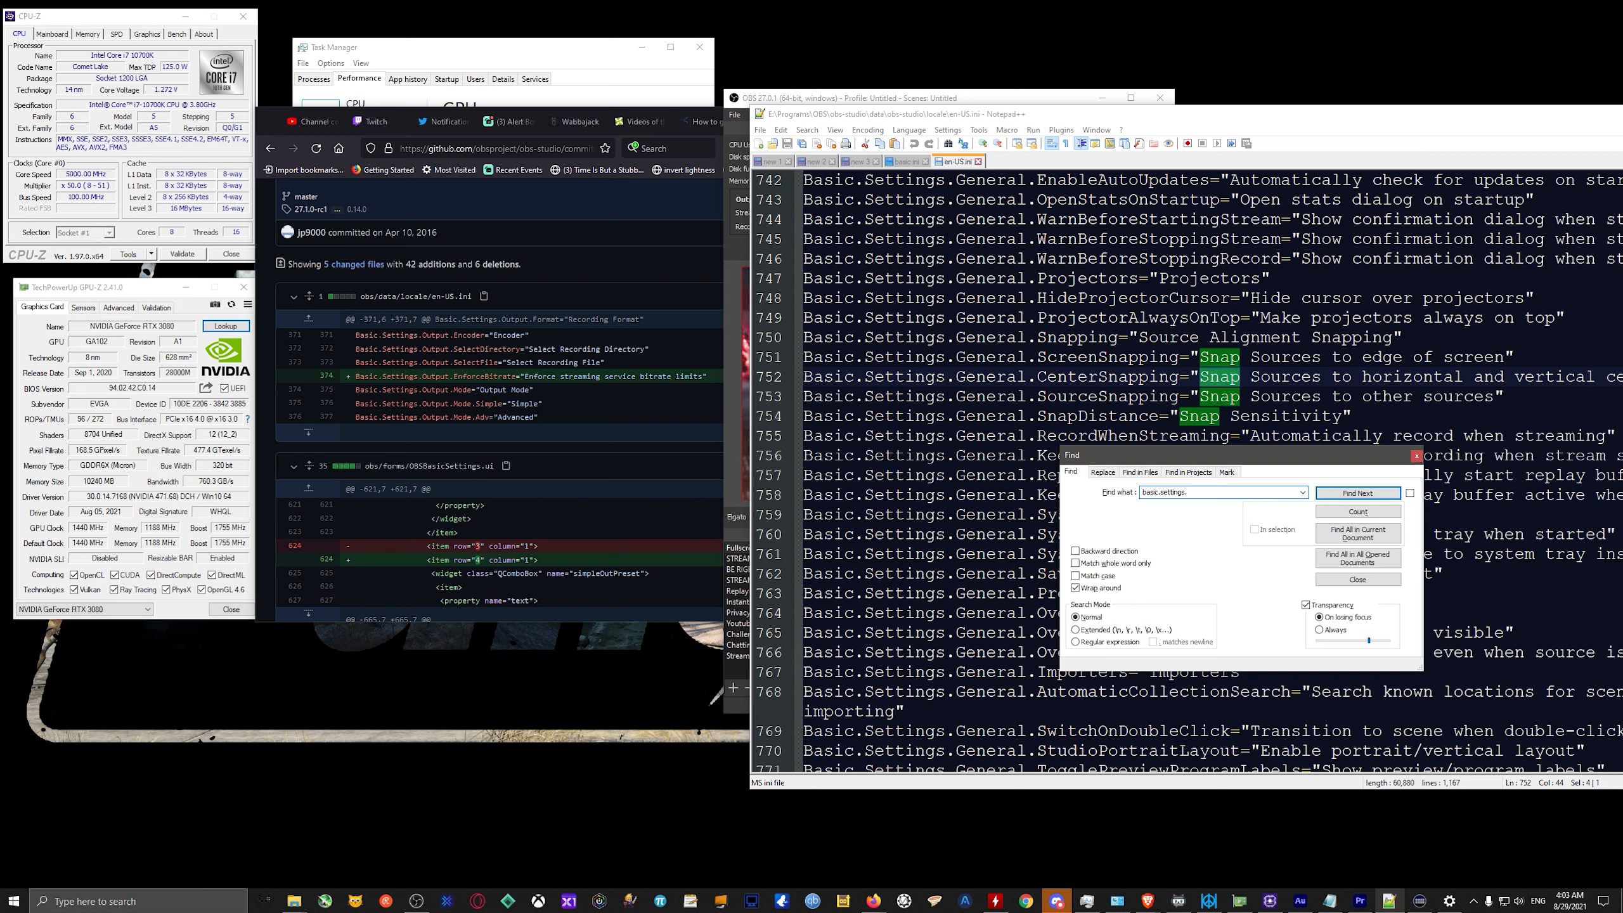
text(output)
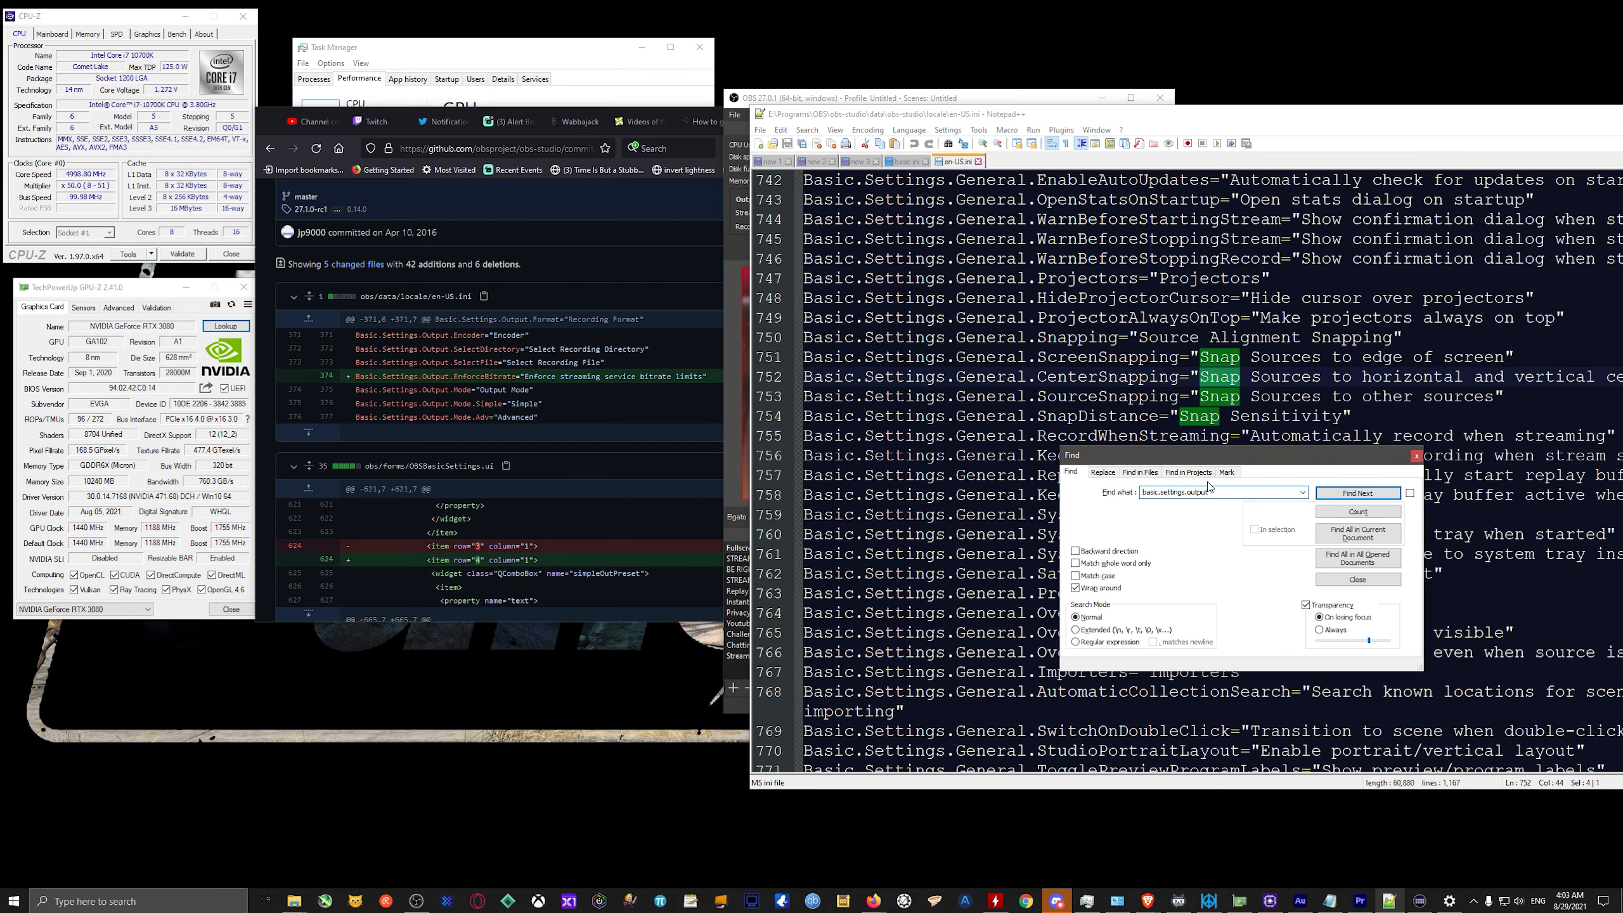
text(.selectfile)
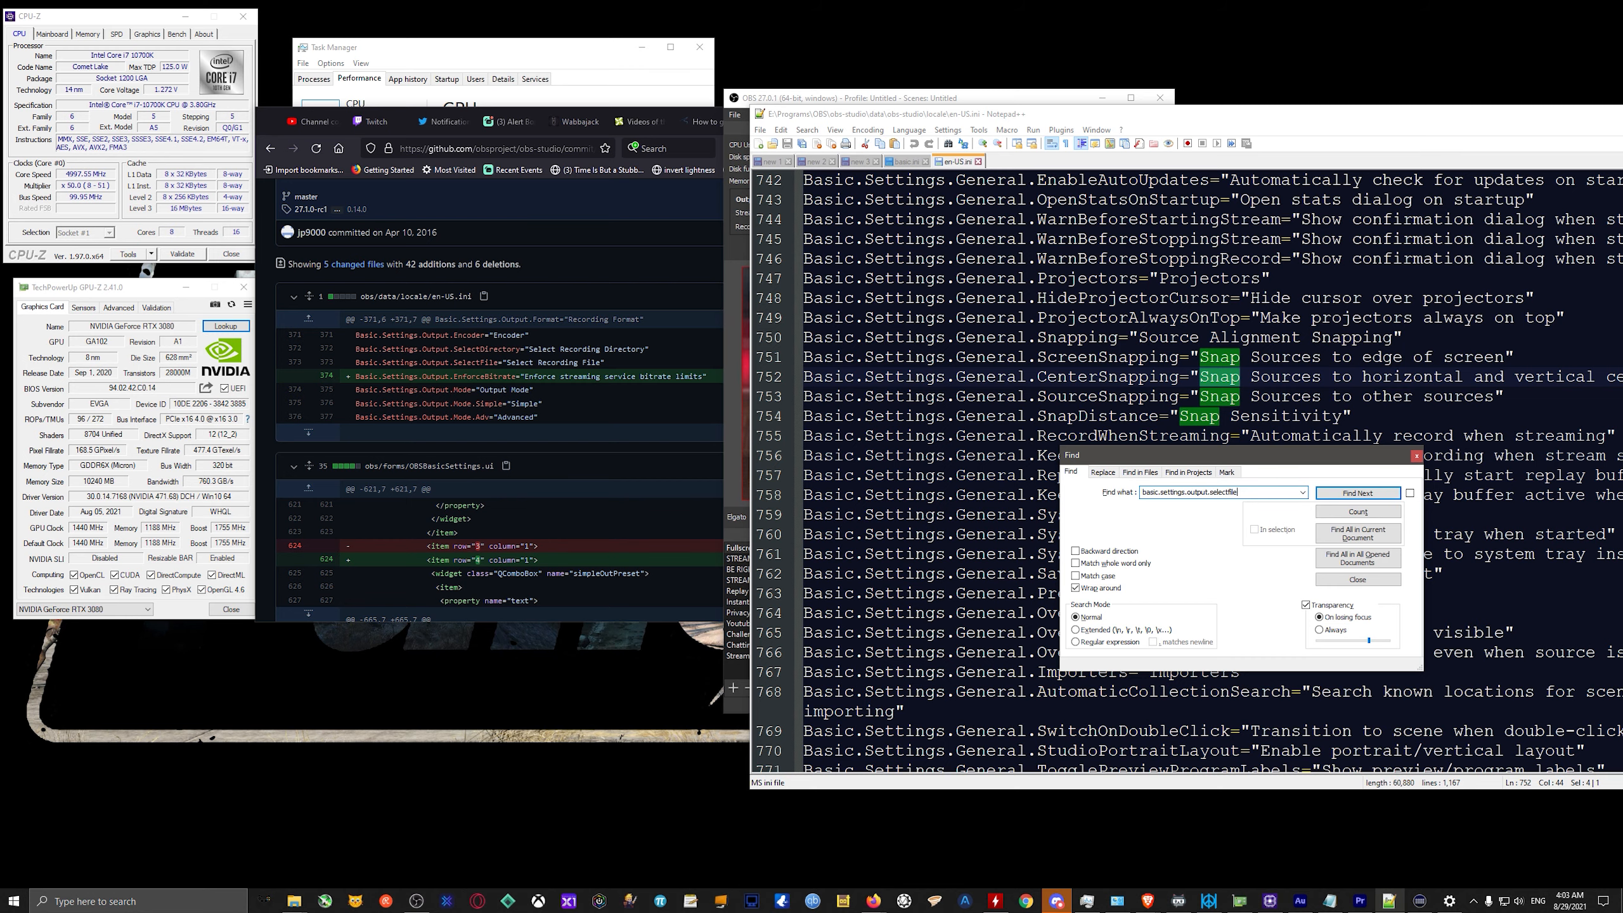
key(Return)
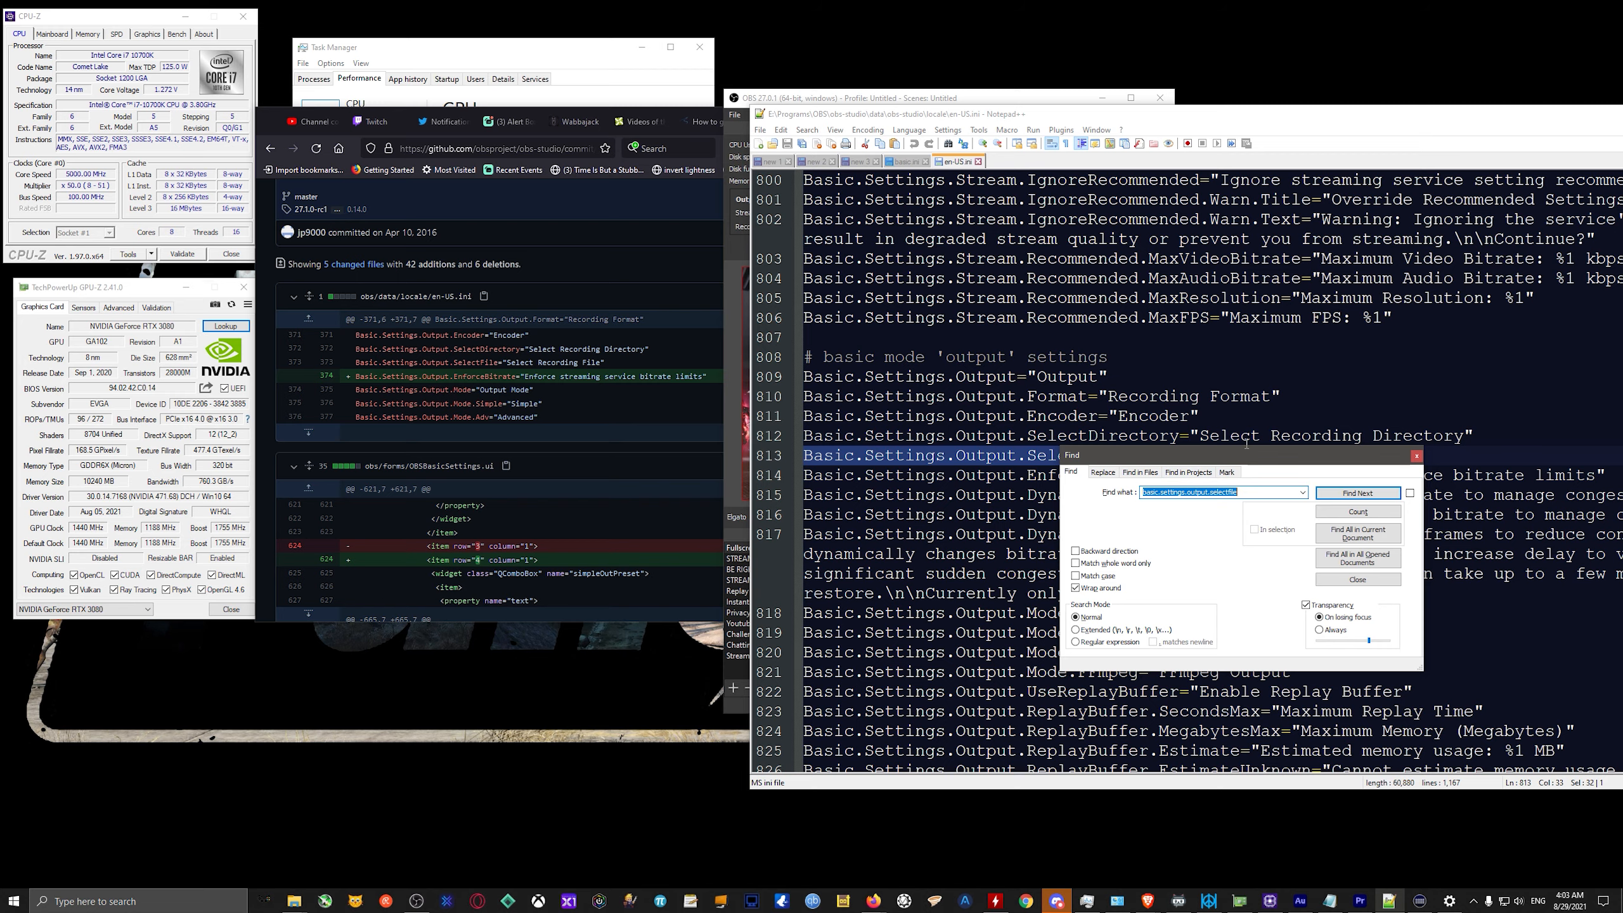
drag(1237, 462, 397, 596)
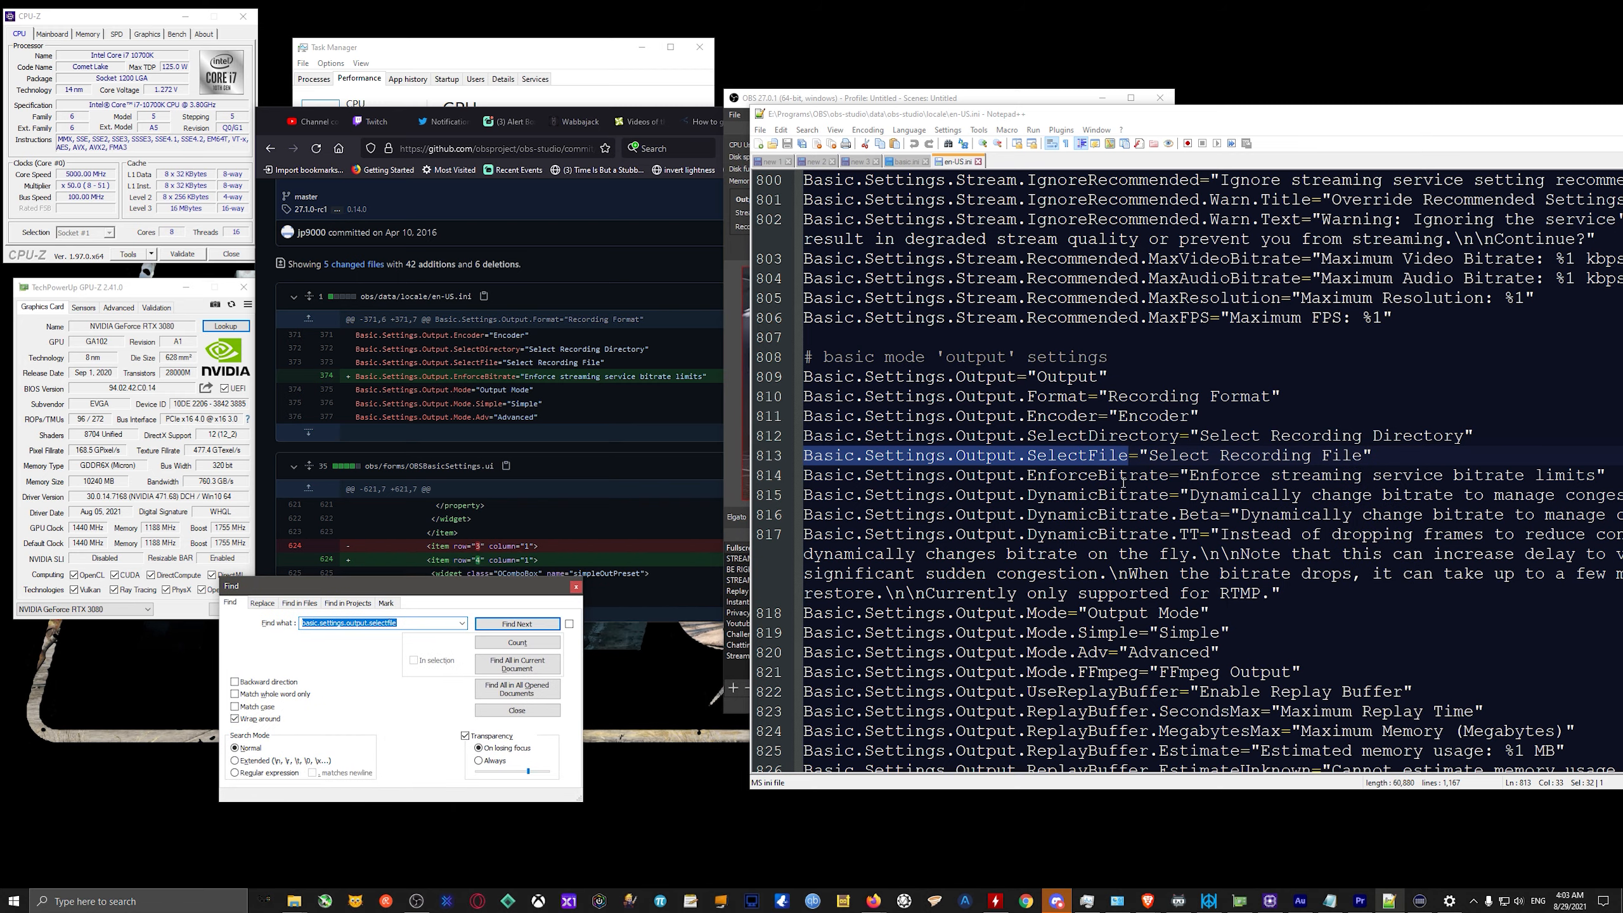
Move the editor window so the output strings fit on screen and highlight the whole Basic.Settings.Output.EnforceBitrate line for review.
drag(1369, 125, 1174, 88)
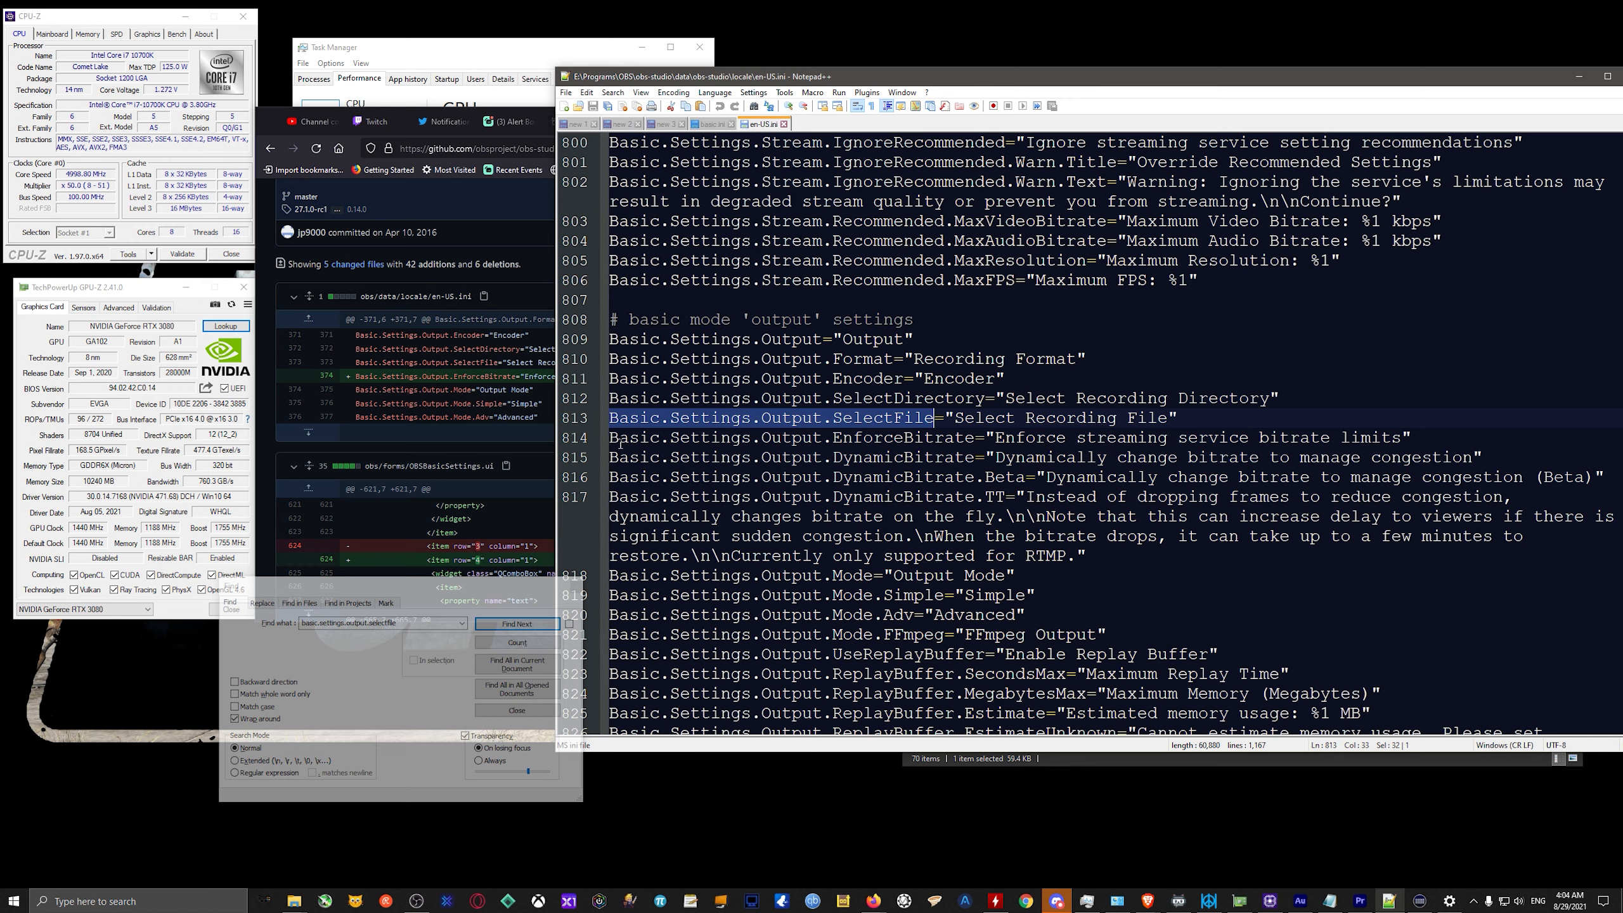
drag(618, 441, 1061, 446)
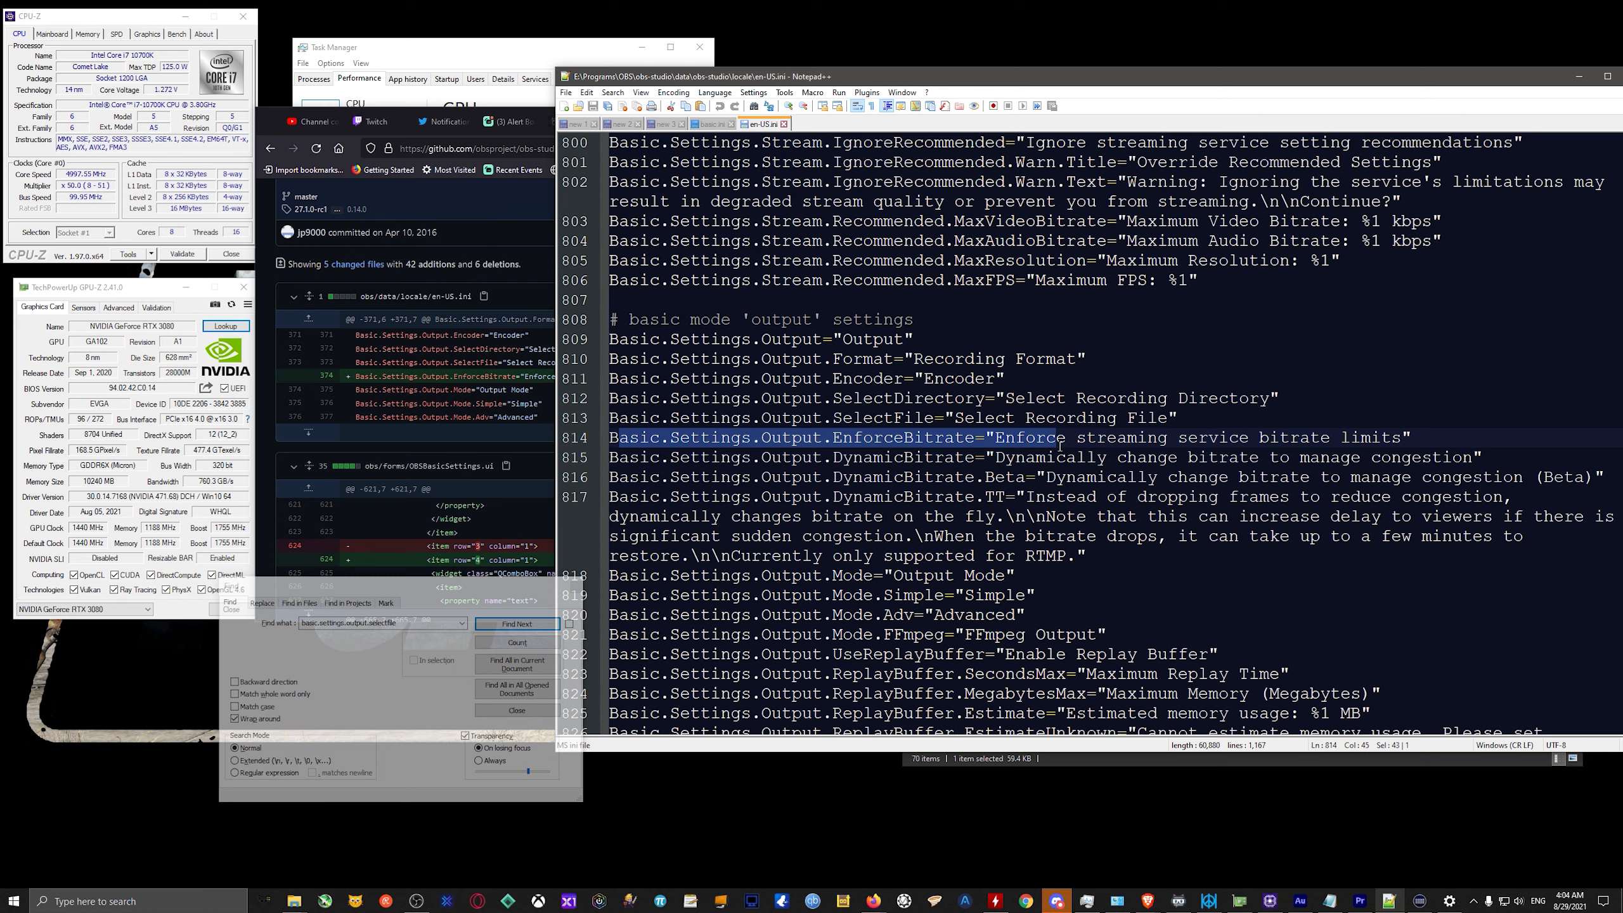
click(1426, 443)
drag(1426, 444, 613, 440)
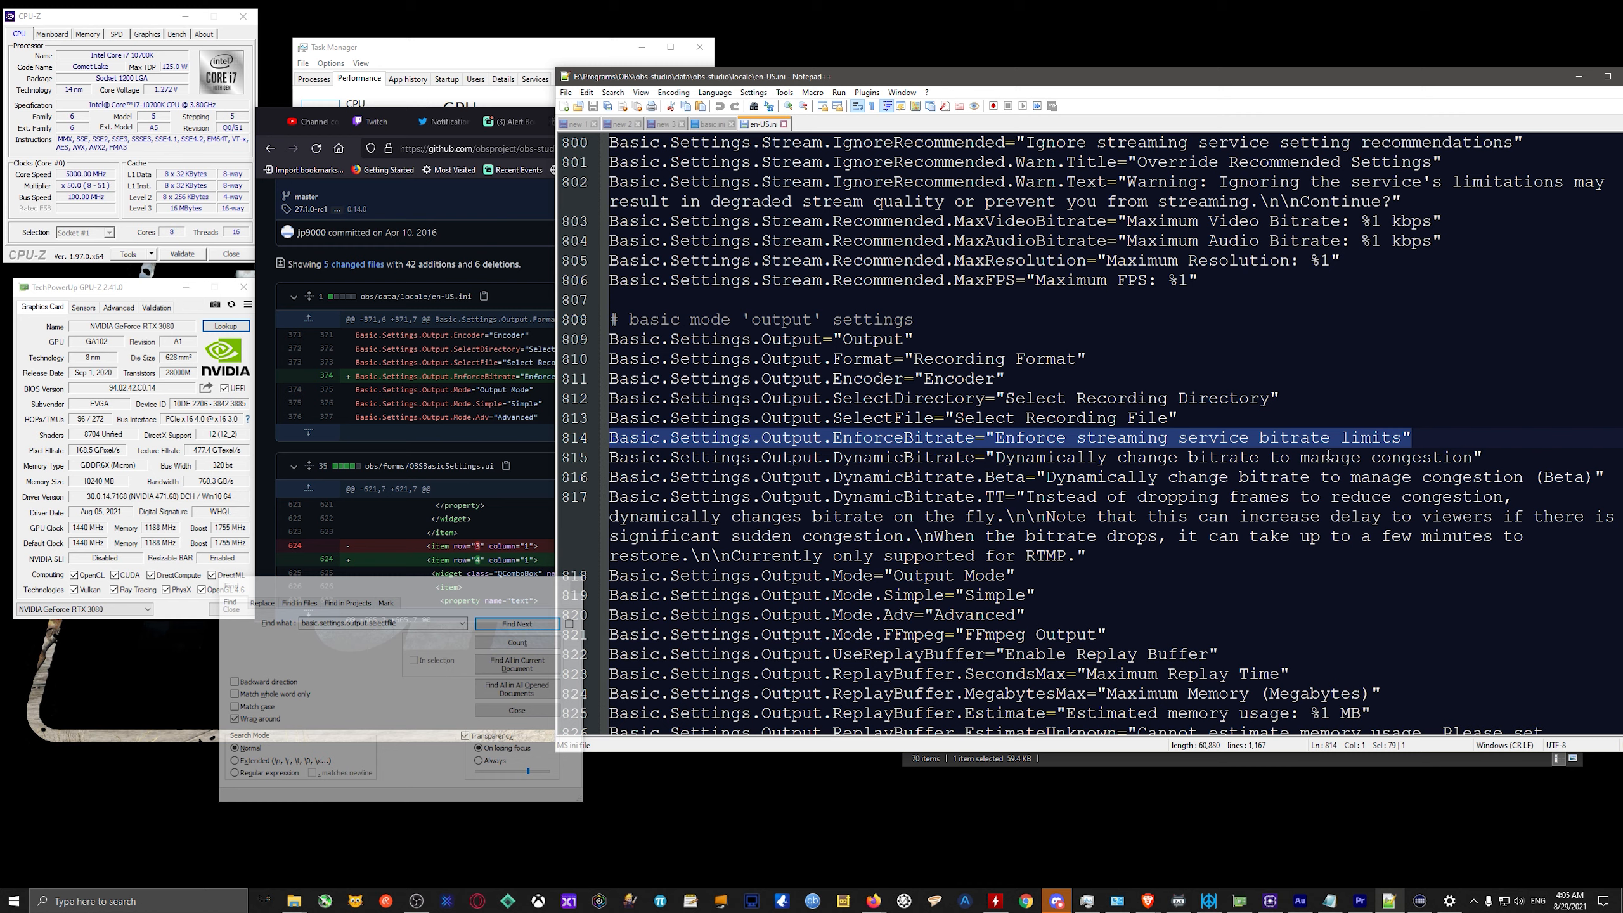
click(1417, 438)
click(566, 92)
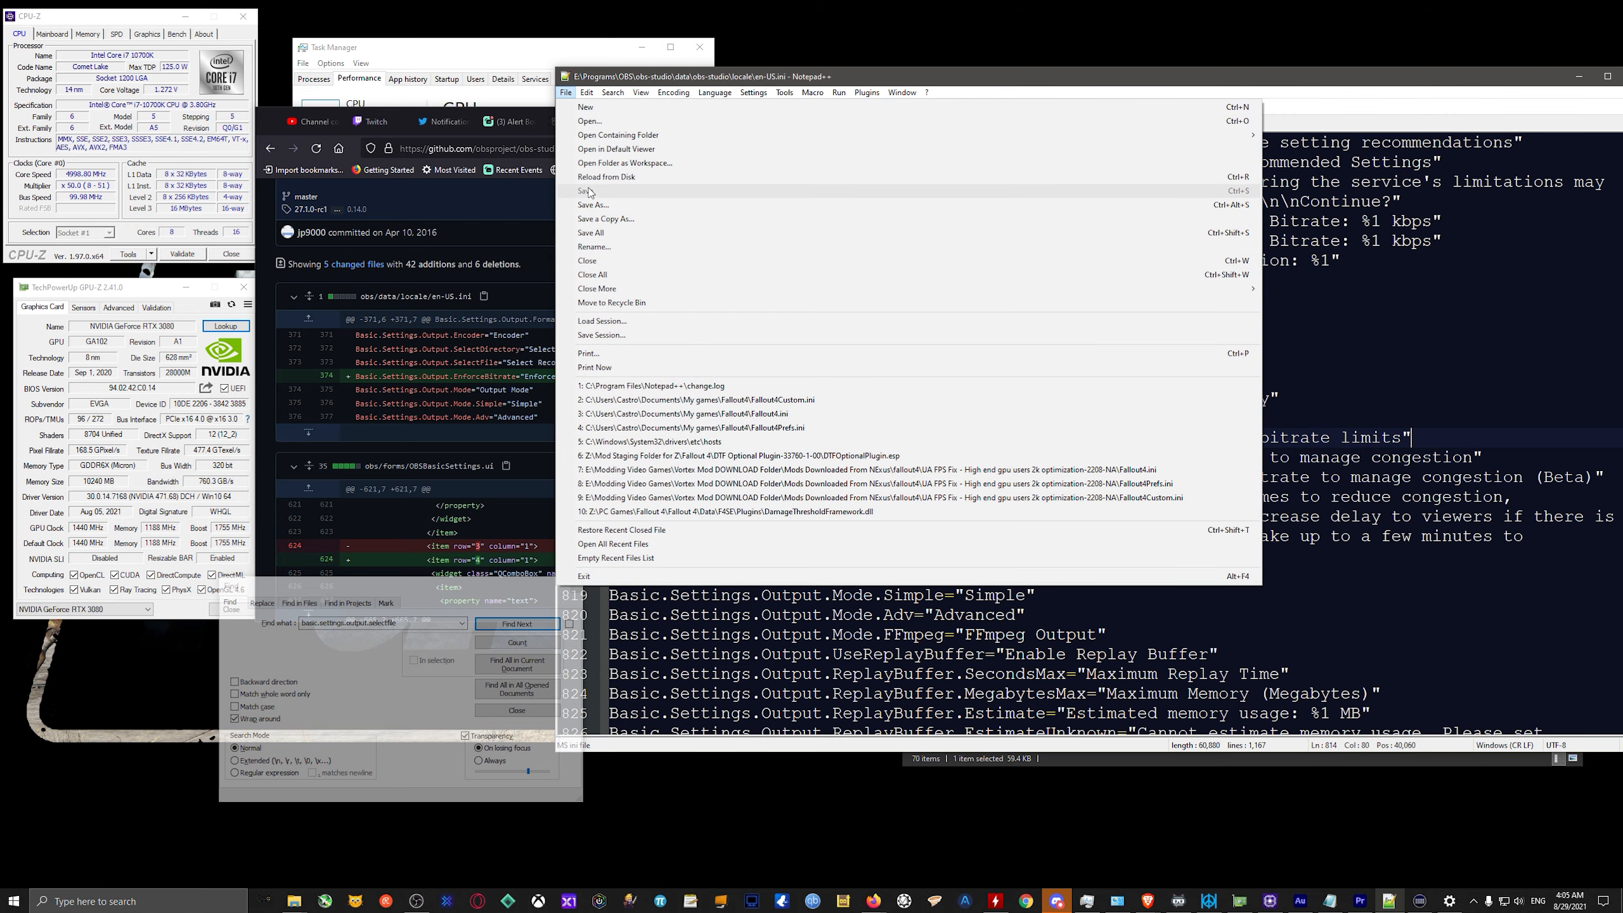
click(1290, 91)
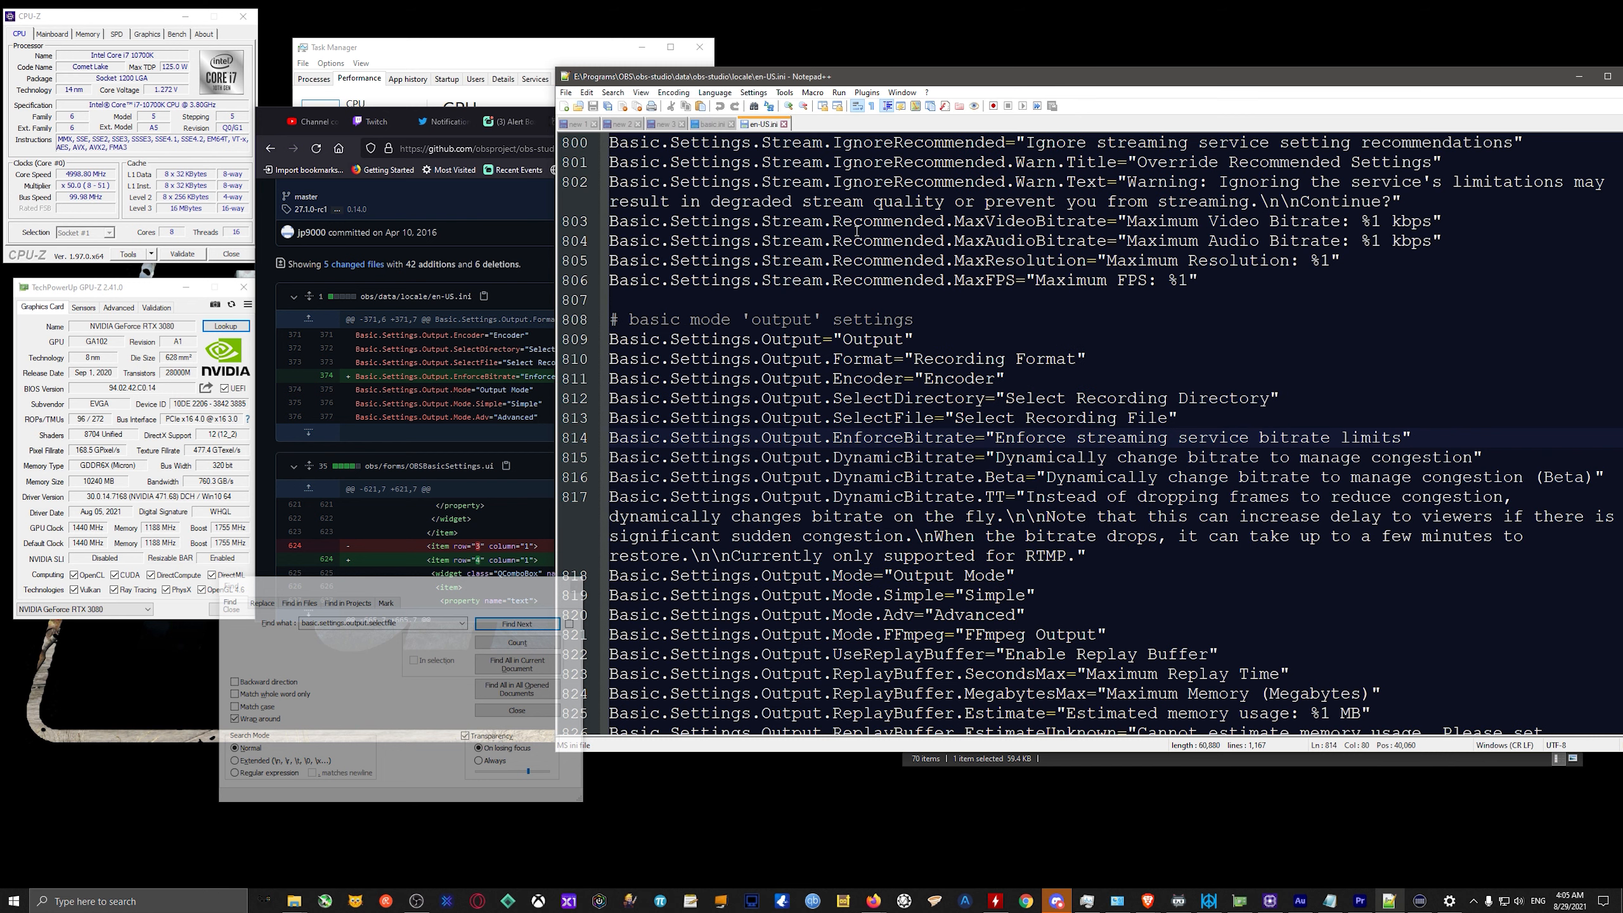